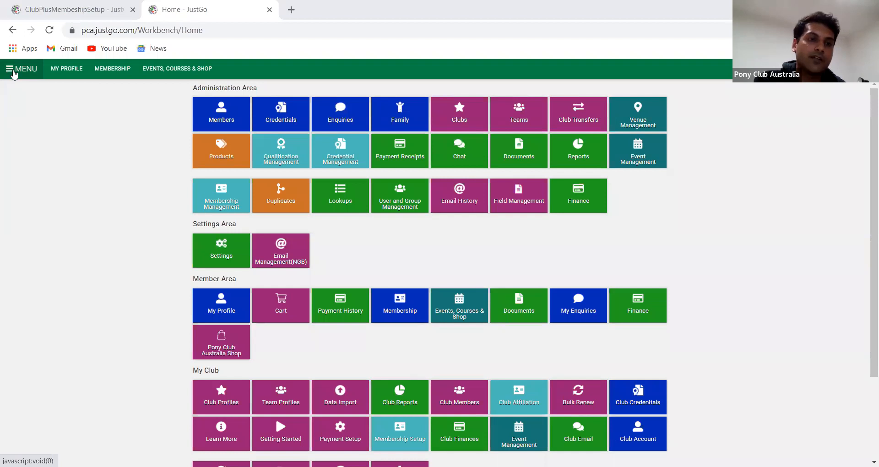
# Go to the club's Membership Setup and open the Adult membership for editing
pyautogui.click(12, 72)
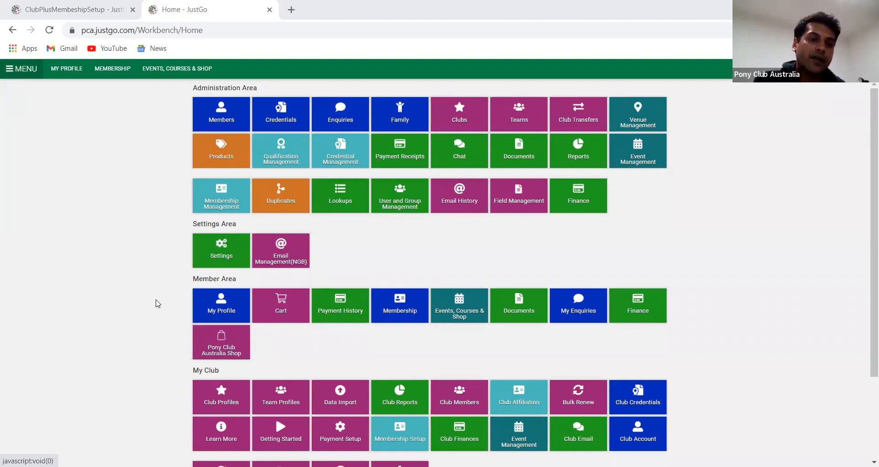
pyautogui.scroll(-6, 40, 278)
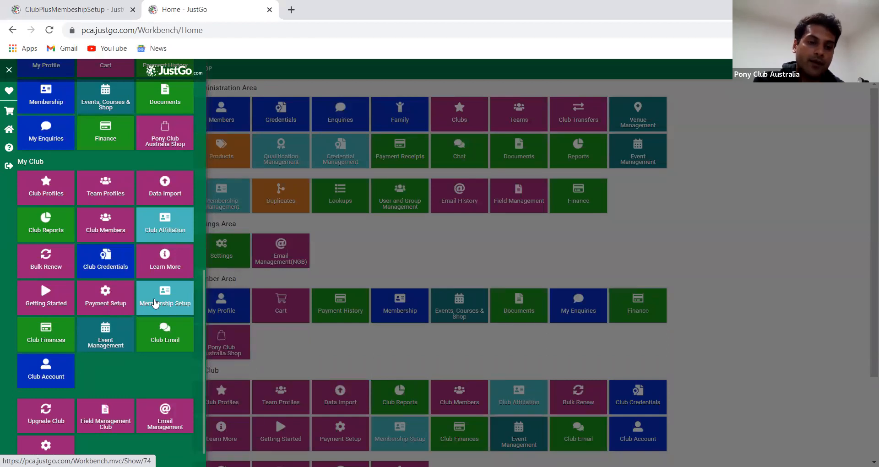
pyautogui.click(154, 303)
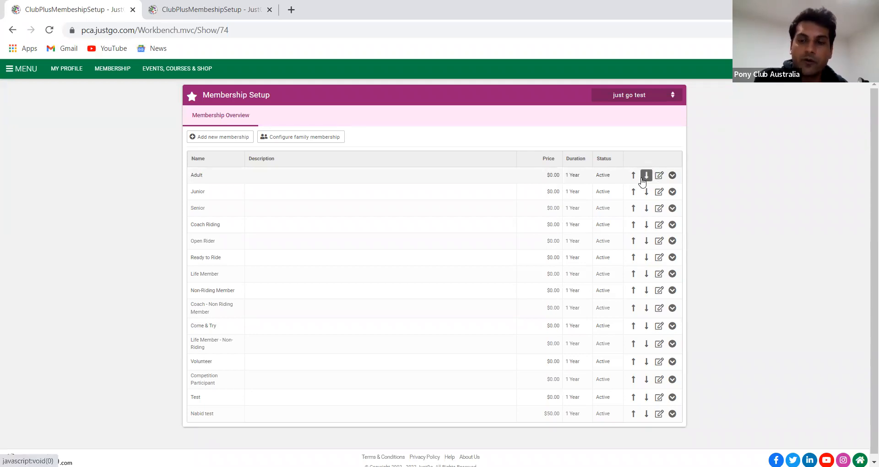
pyautogui.click(673, 181)
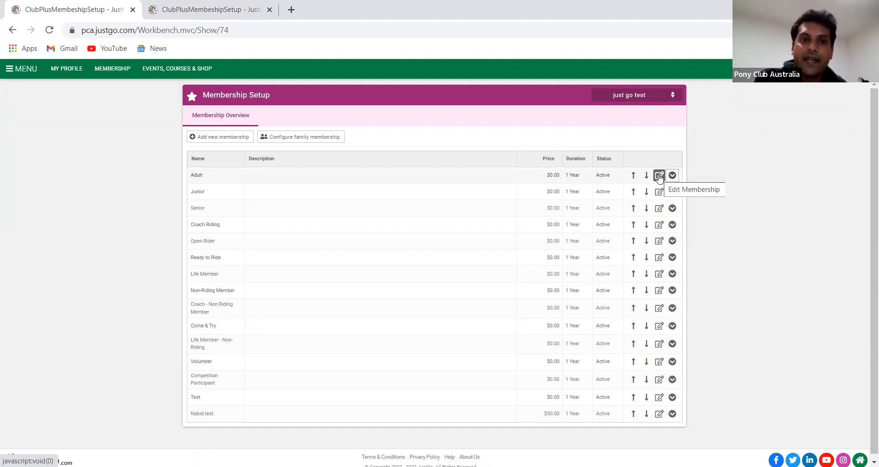
pyautogui.click(659, 176)
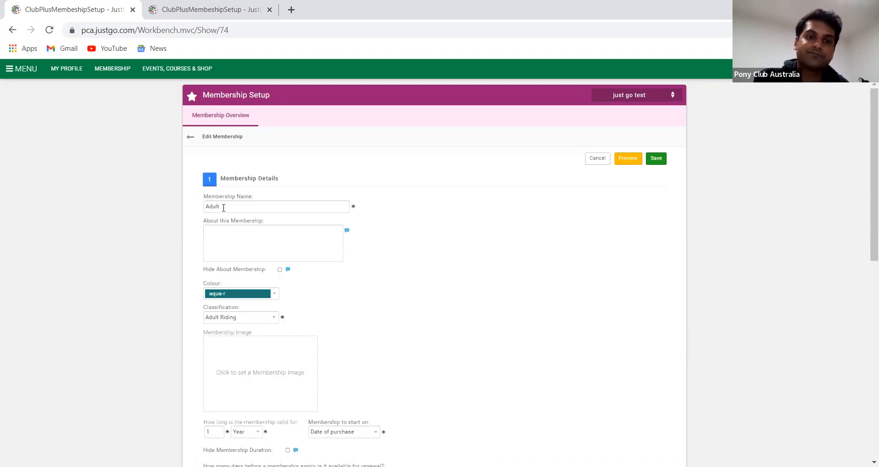
# Extend the membership name so it reads "Adult Riding Members"
pyautogui.click(231, 208)
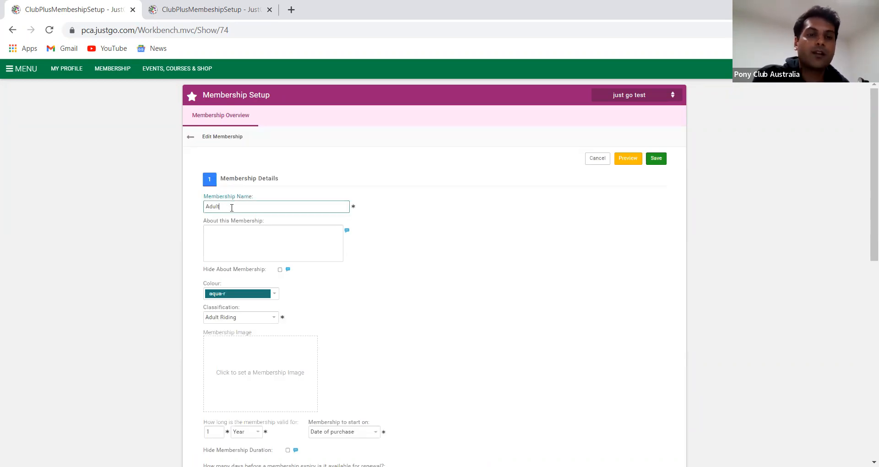
pyautogui.write('Riding Members')
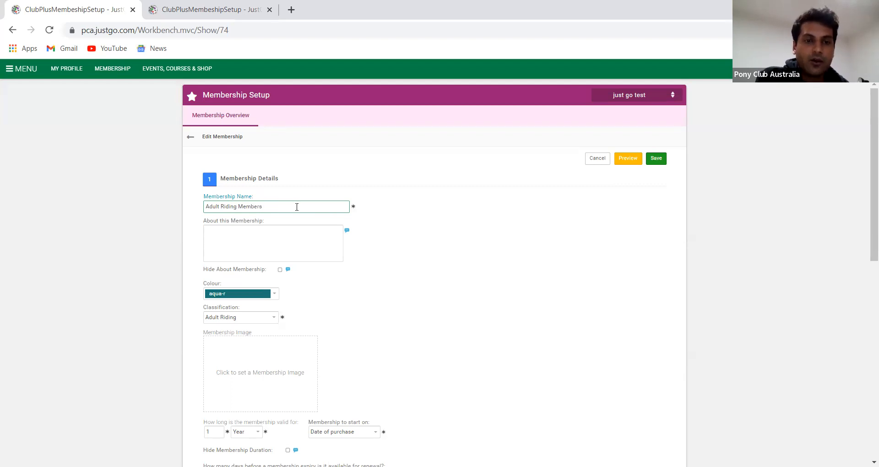
pyautogui.moveTo(296, 208); pyautogui.dragTo(204, 208)
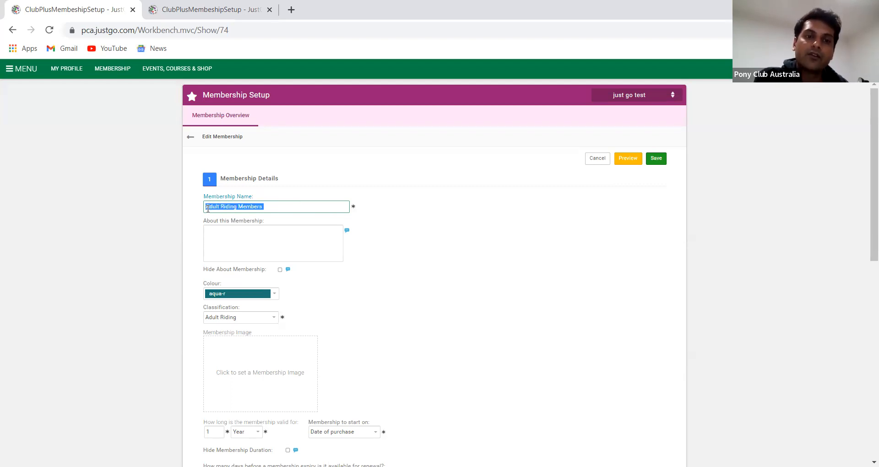
pyautogui.click(279, 208)
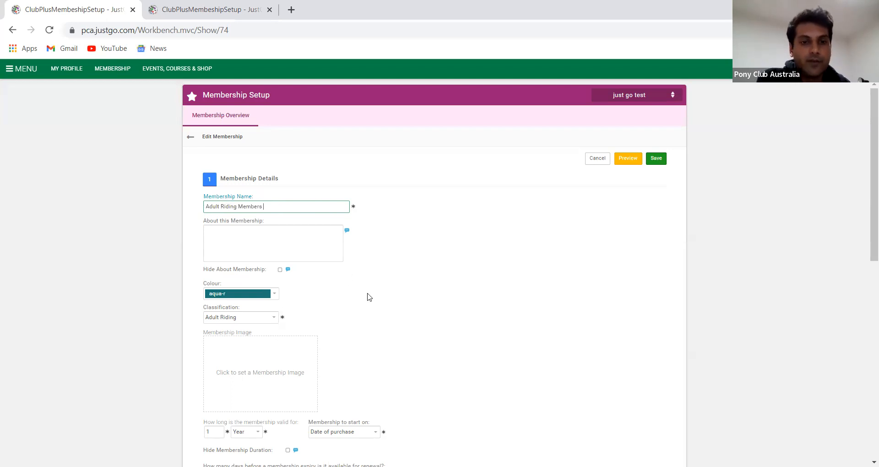
# Enter "Adult Riding" as the description about this membership
pyautogui.click(218, 233)
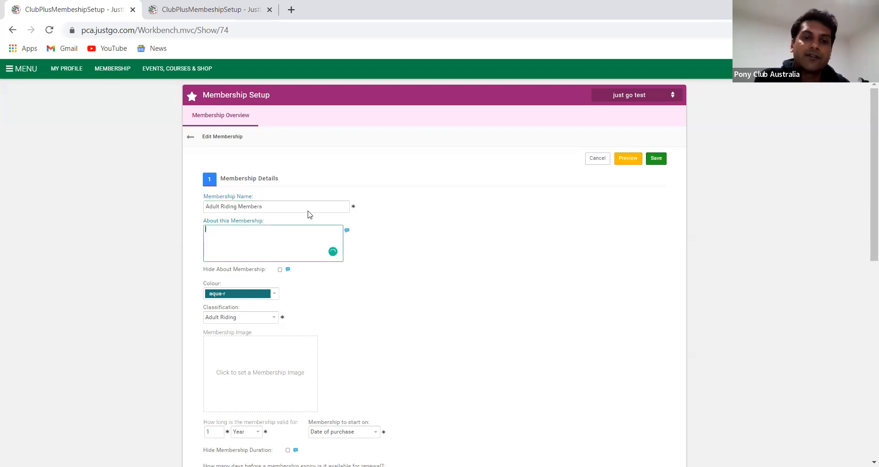
pyautogui.write('Ad')
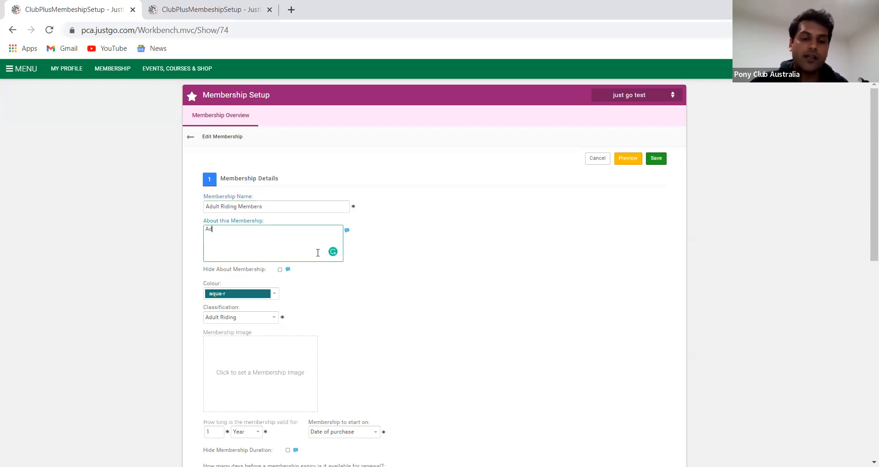
pyautogui.write('ult Riding')
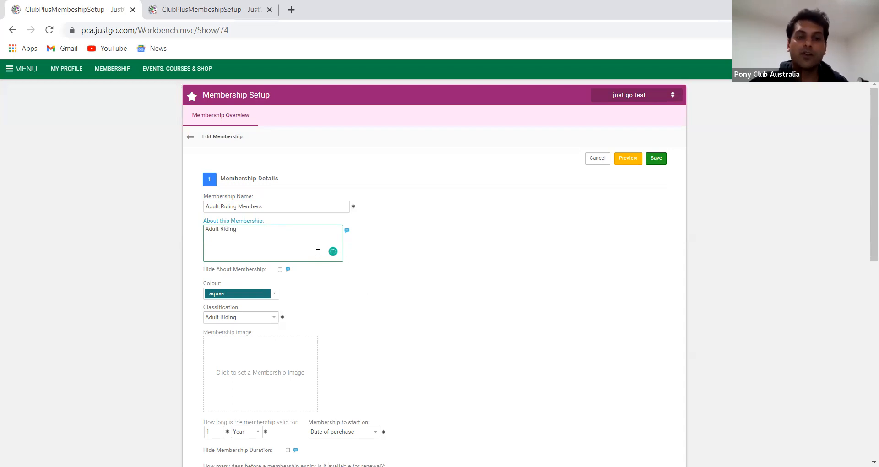
pyautogui.scroll(-10, 318, 253)
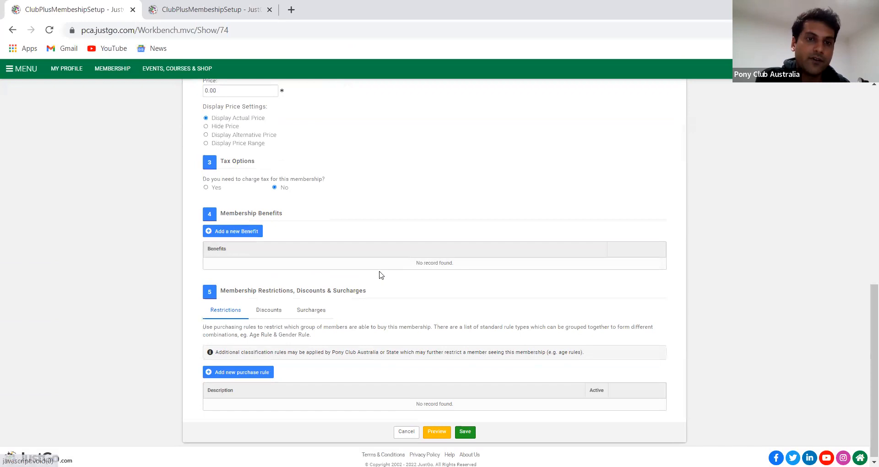
pyautogui.scroll(7, 379, 275)
pyautogui.scroll(2, 379, 275)
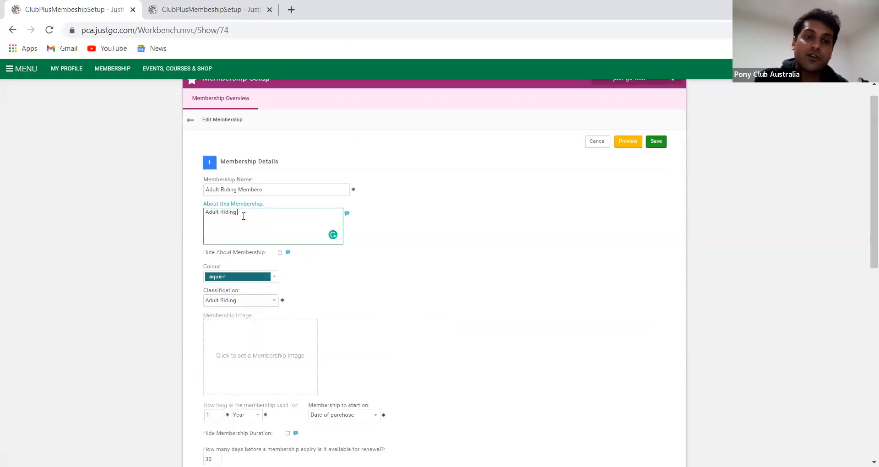
pyautogui.moveTo(242, 213); pyautogui.dragTo(204, 218)
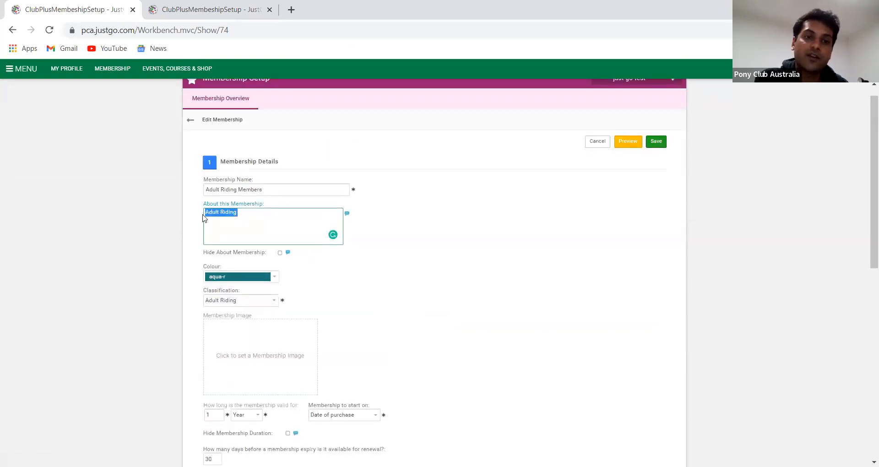
# Examine the colour and classification options available for the membership
pyautogui.click(272, 280)
pyautogui.click(271, 280)
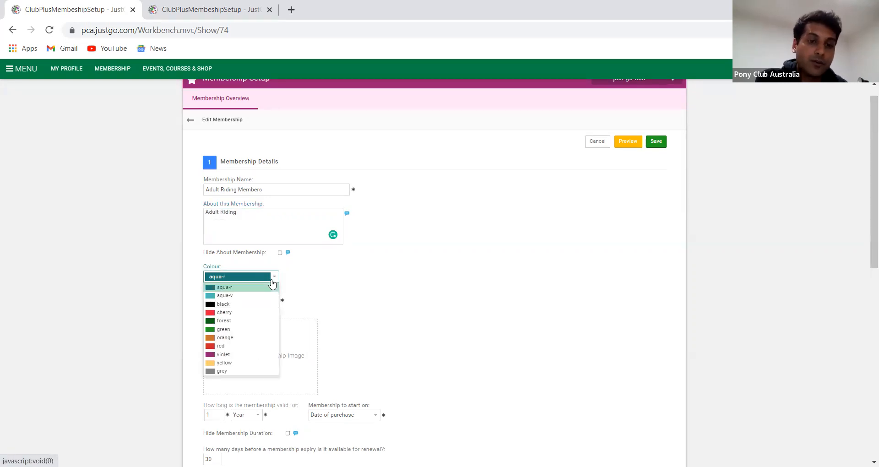
pyautogui.click(272, 283)
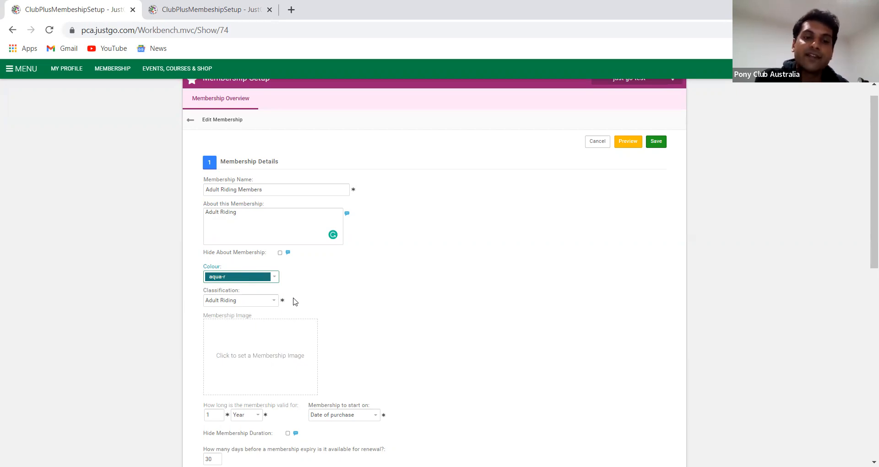
pyautogui.click(276, 301)
pyautogui.click(276, 304)
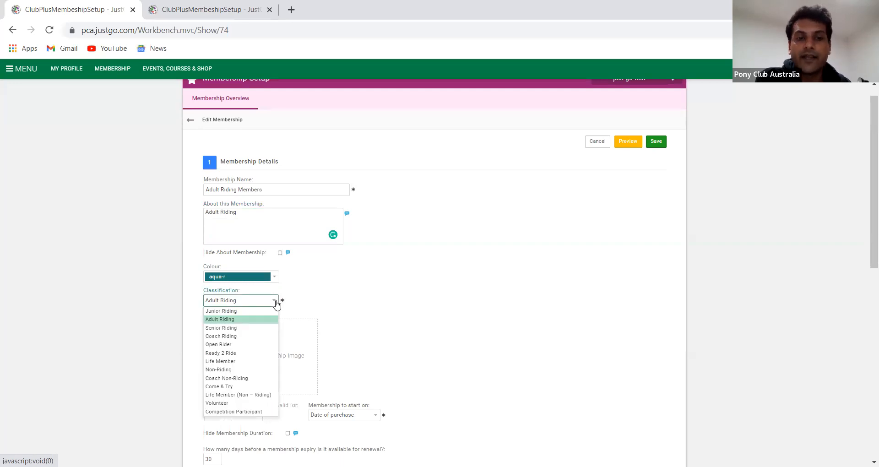
pyautogui.click(277, 304)
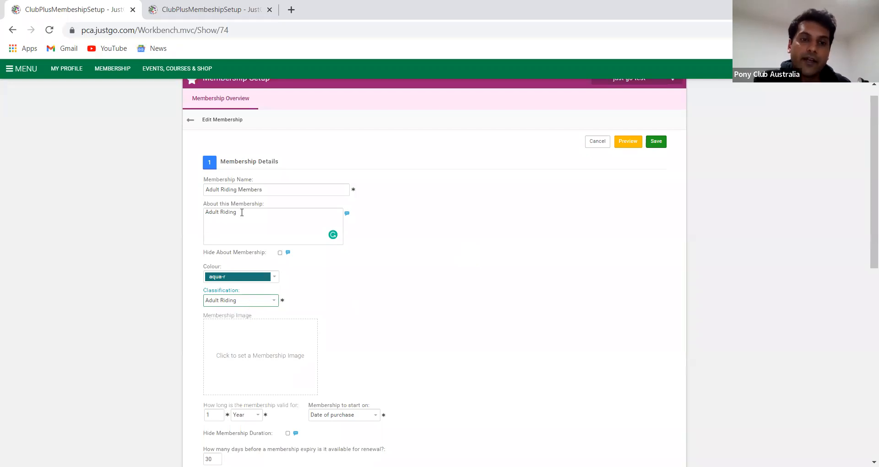
pyautogui.click(273, 303)
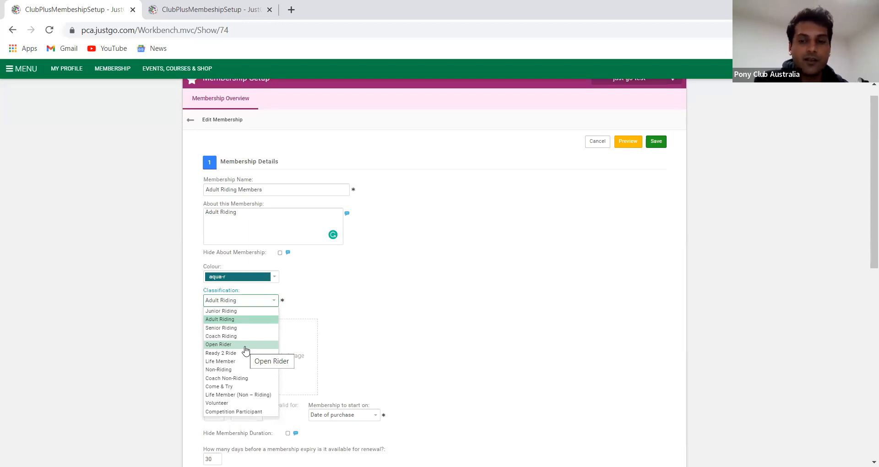
pyautogui.click(336, 354)
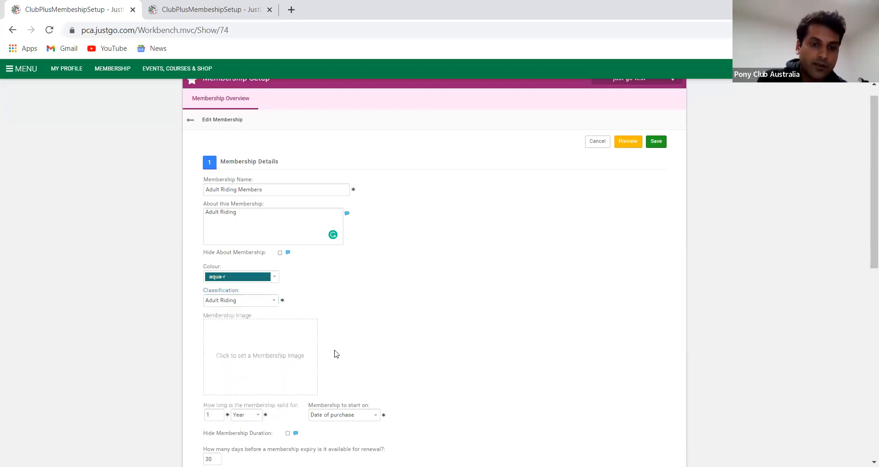
# Set the membership to start on a fixed date, with 1 as the day and Jan as the month
pyautogui.scroll(-2, 366, 354)
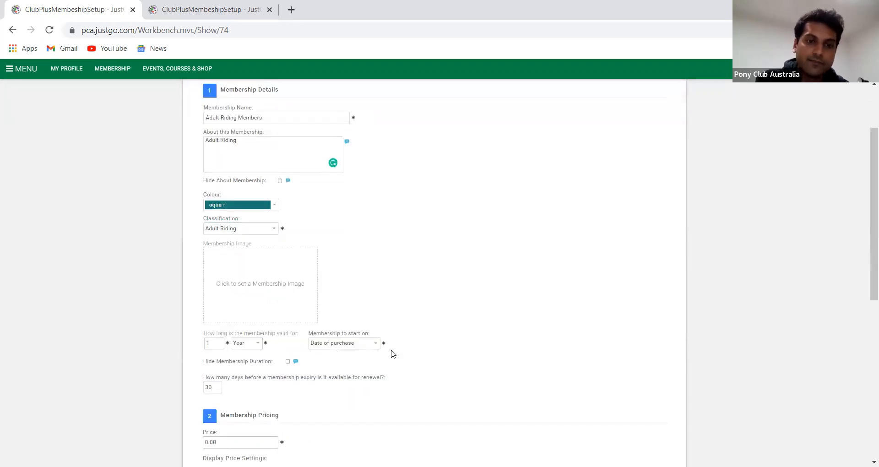
pyautogui.click(238, 294)
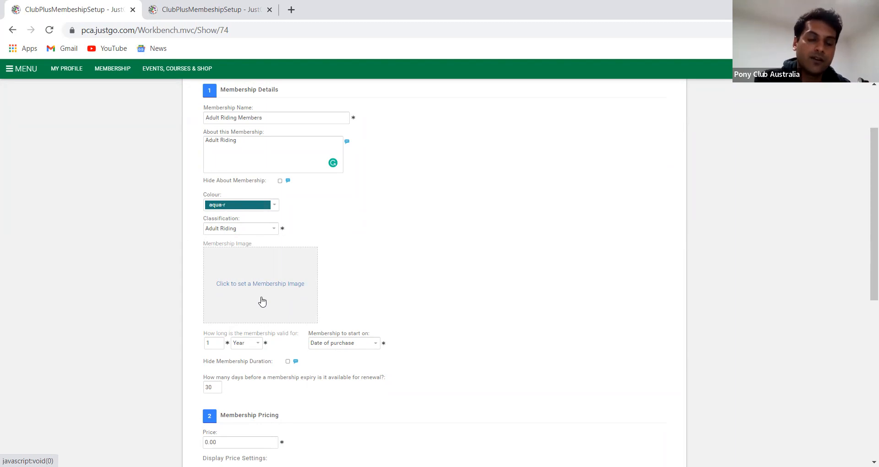
pyautogui.scroll(-3, 408, 304)
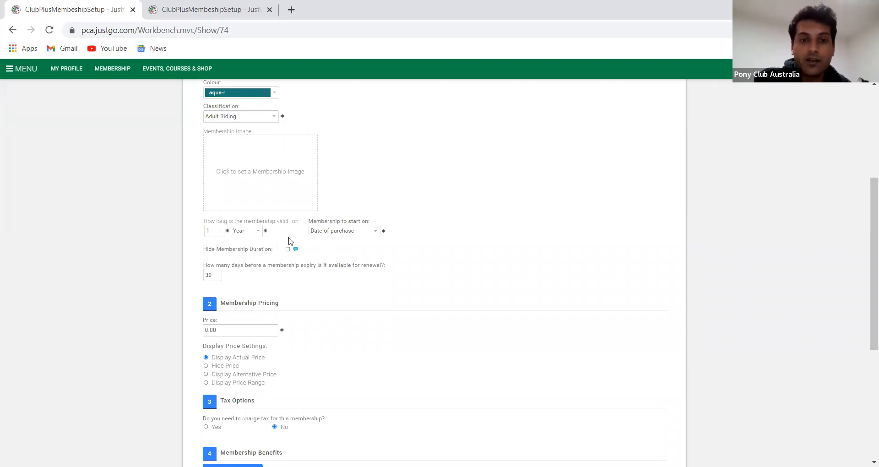
pyautogui.click(375, 231)
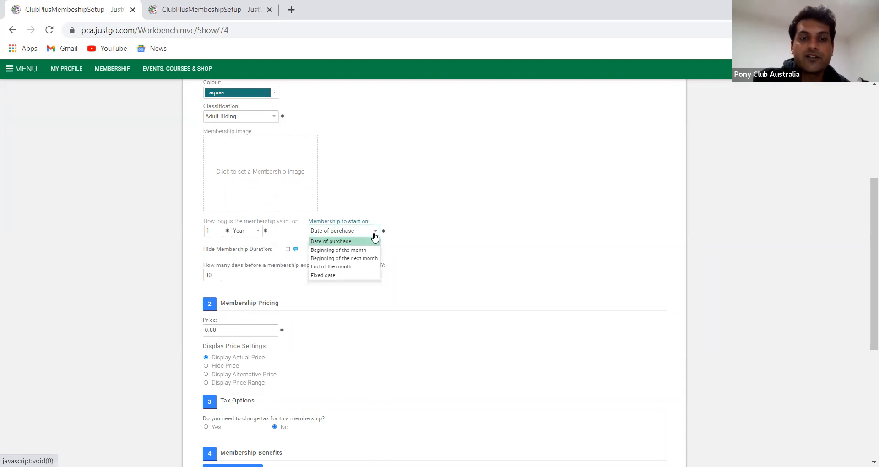
pyautogui.click(350, 276)
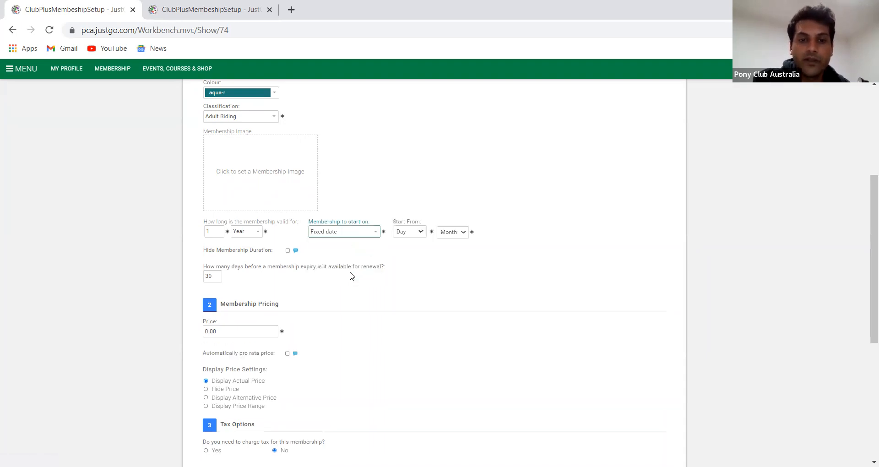
pyautogui.click(420, 232)
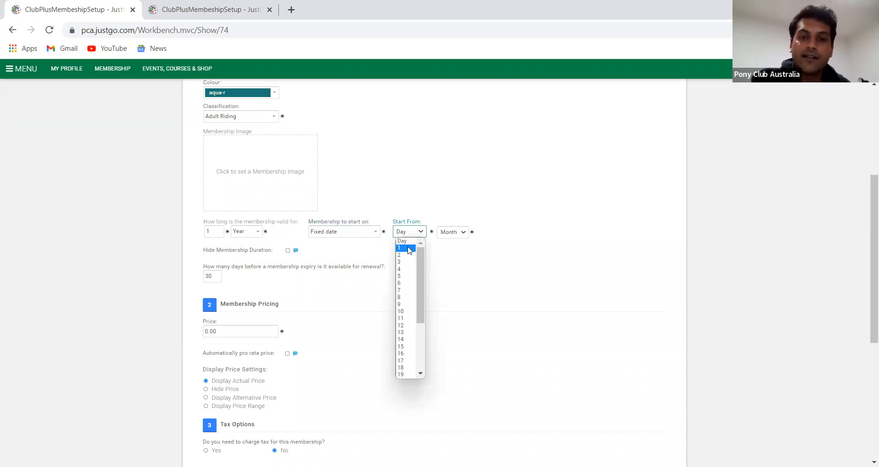
pyautogui.click(409, 249)
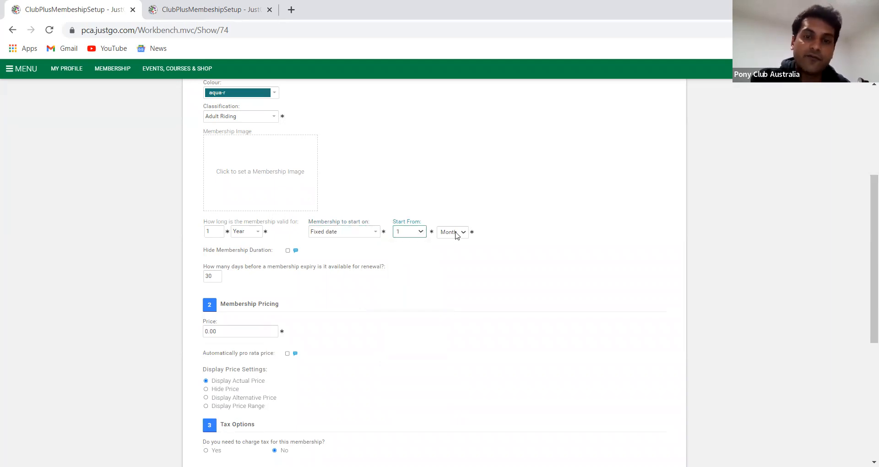
pyautogui.click(456, 234)
pyautogui.click(455, 249)
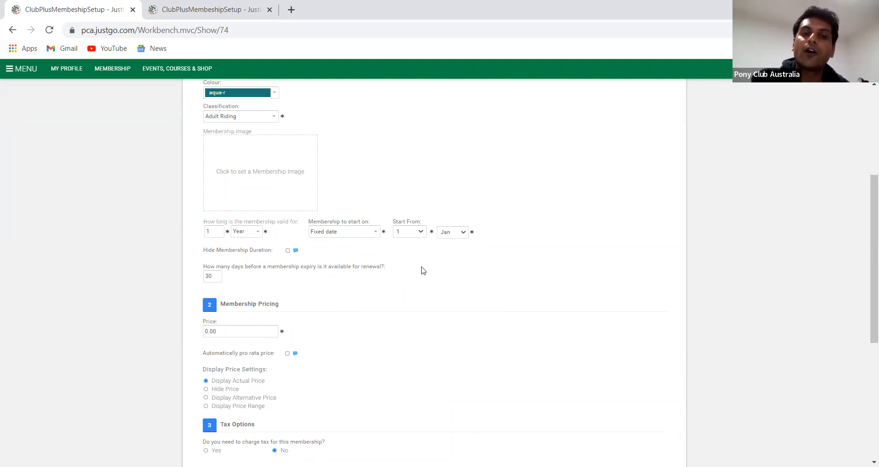
# Change the month of the membership's fixed start date to Jul
pyautogui.click(420, 233)
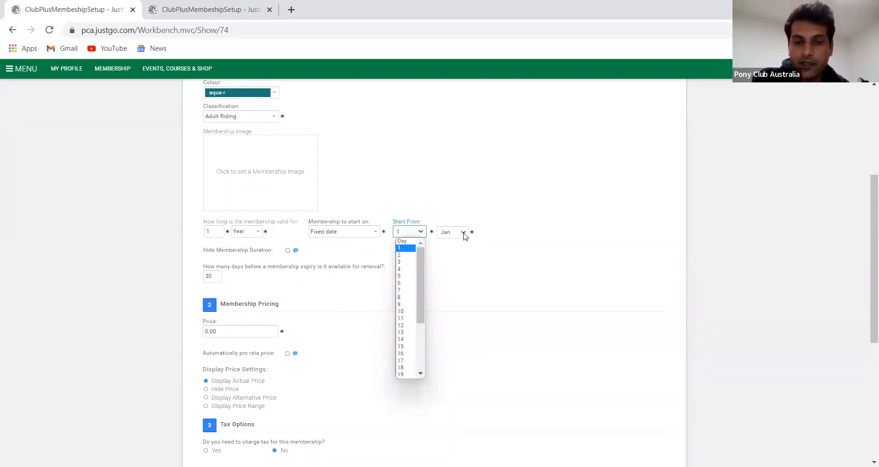
pyautogui.click(457, 232)
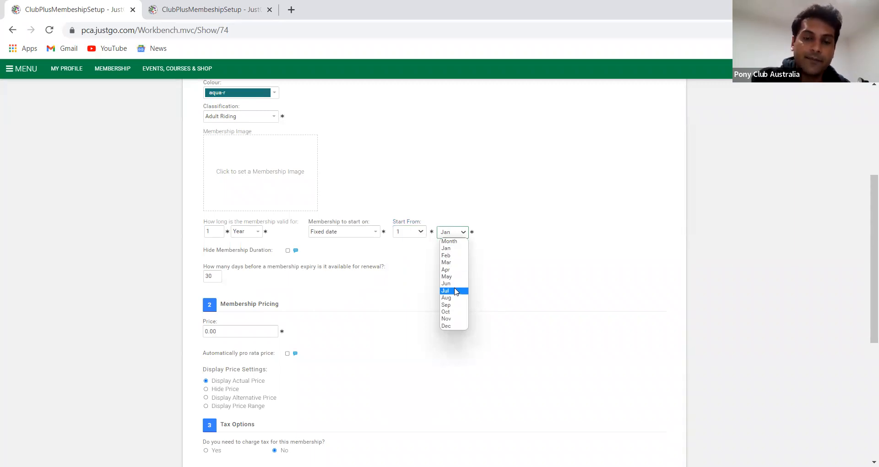
pyautogui.click(456, 292)
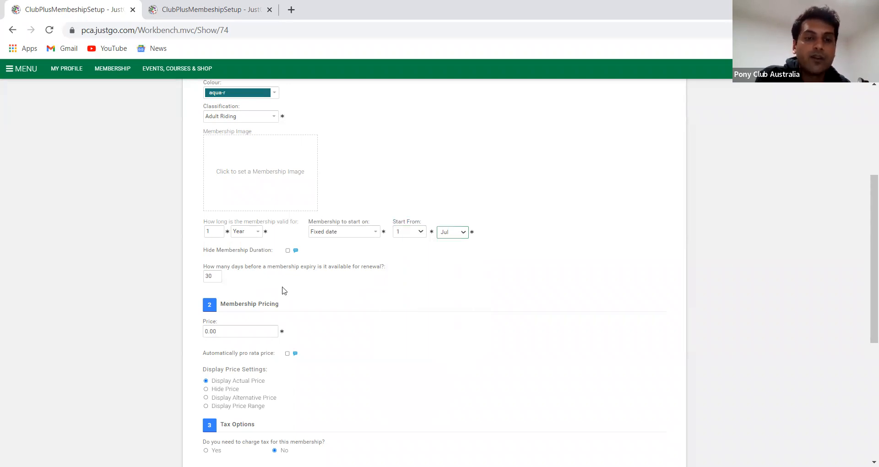
# Change the month of the membership's fixed start date to Jan
pyautogui.doubleClick(215, 278)
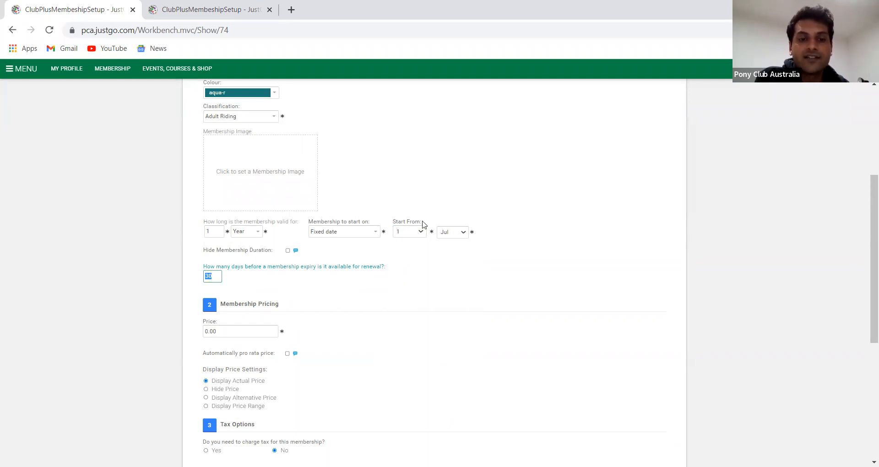
pyautogui.click(353, 296)
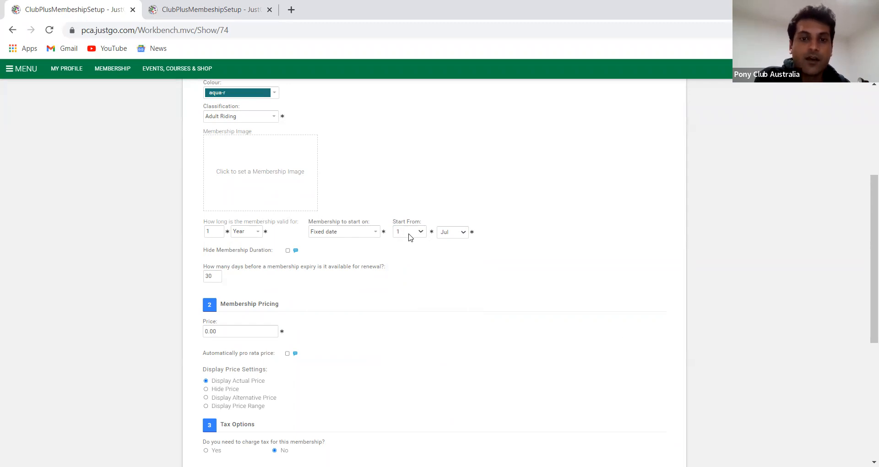
pyautogui.click(463, 234)
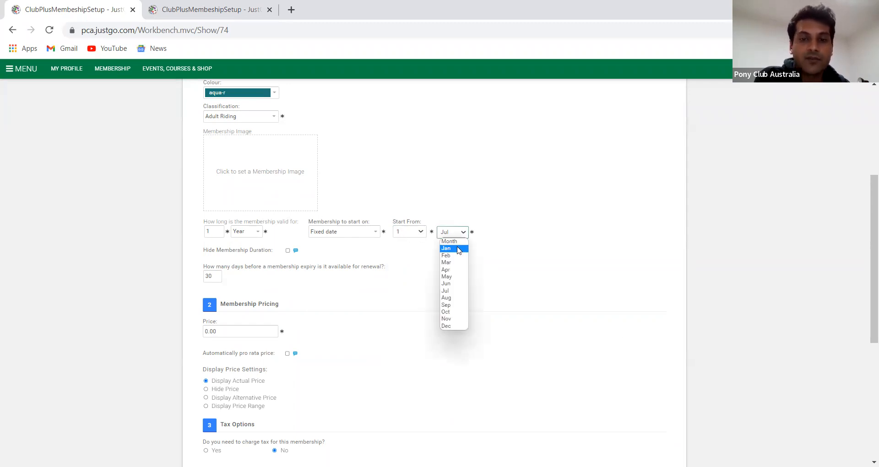
pyautogui.click(457, 248)
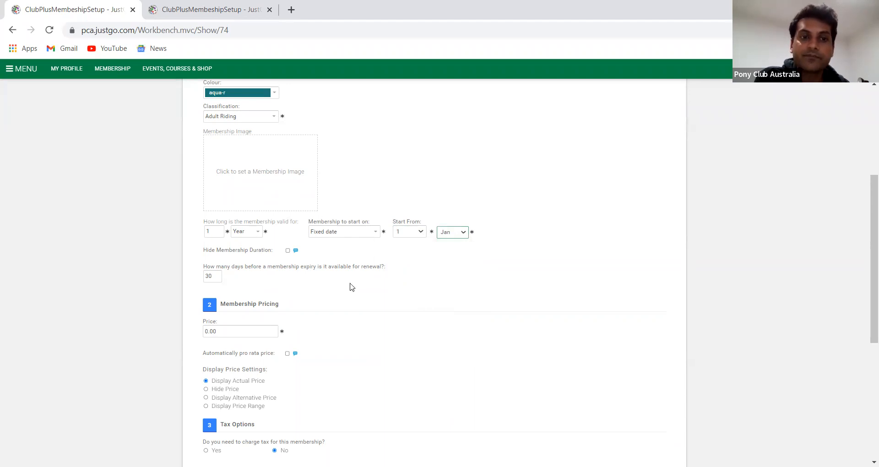
# Make the membership available for renewal 61 days before its expiry
pyautogui.click(204, 277)
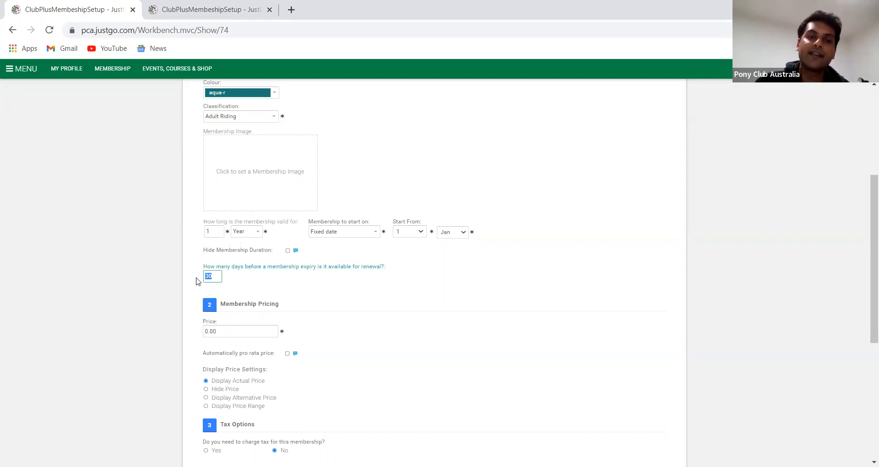
pyautogui.write('61')
pyautogui.click(253, 289)
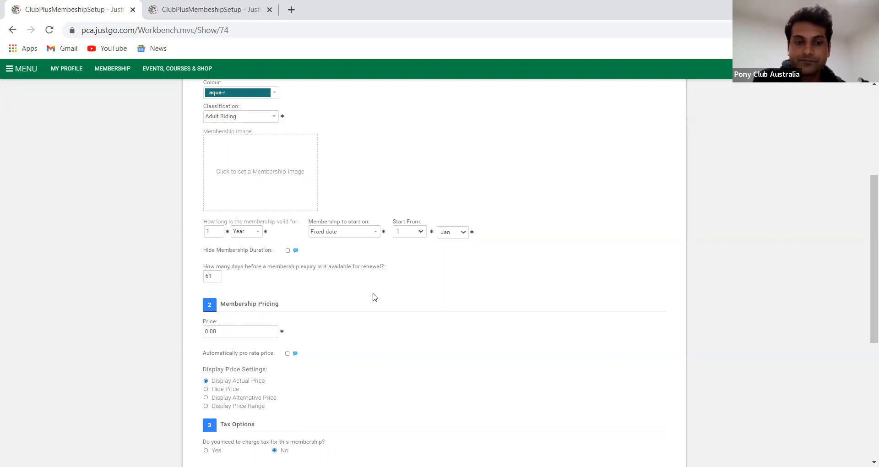
# Set the membership price to 40.00 in the Membership Pricing section
pyautogui.scroll(-3, 375, 297)
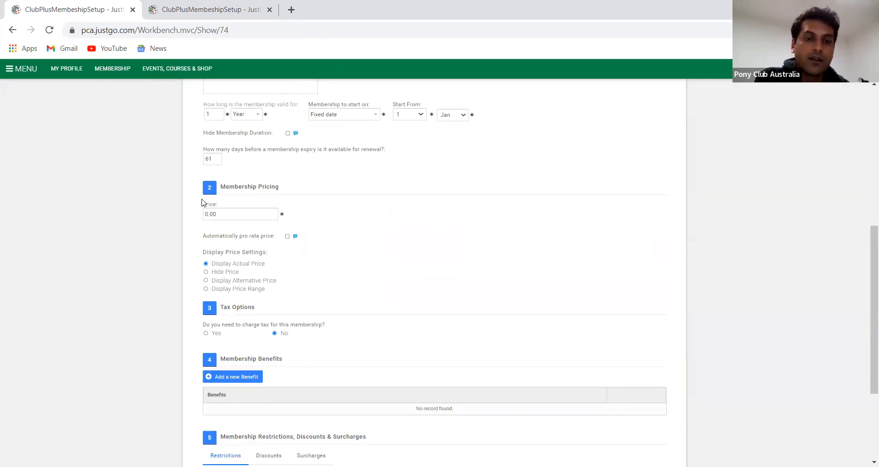
pyautogui.click(227, 217)
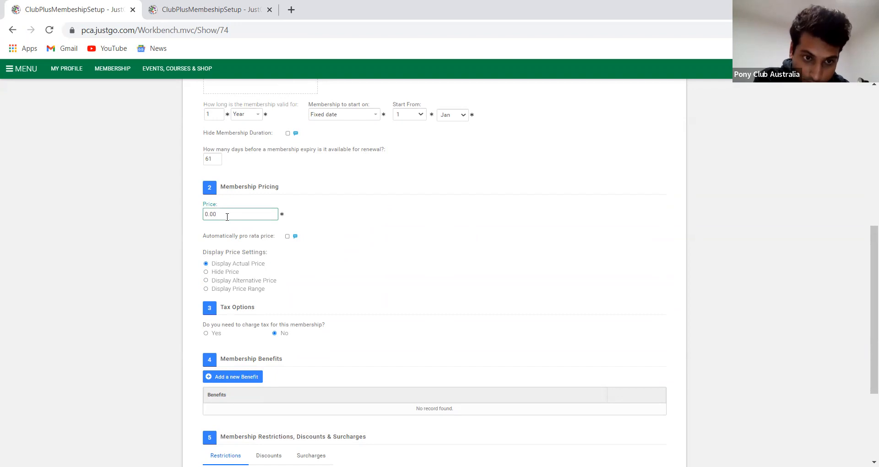
pyautogui.hotkey('ctrl', 'a')
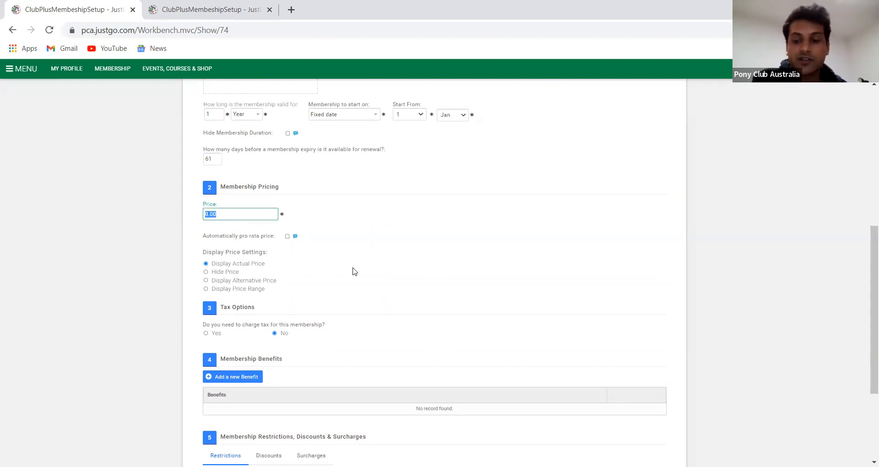
pyautogui.press('BackSpace')
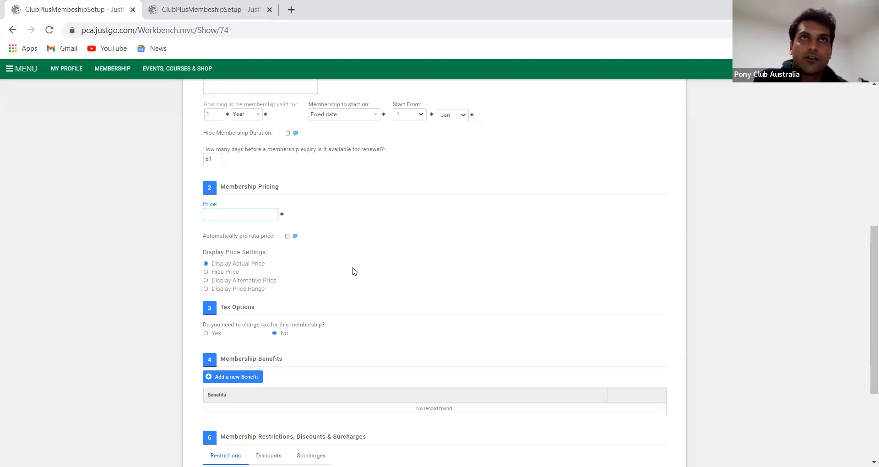
pyautogui.write('40')
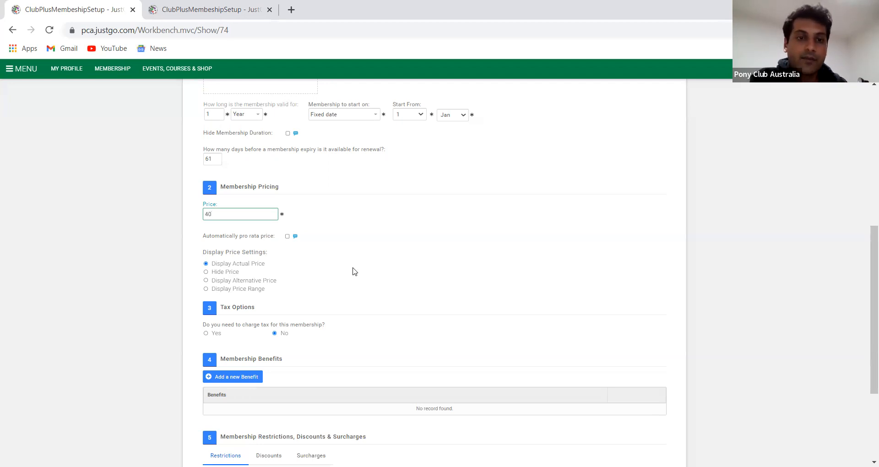
pyautogui.press('Tab')
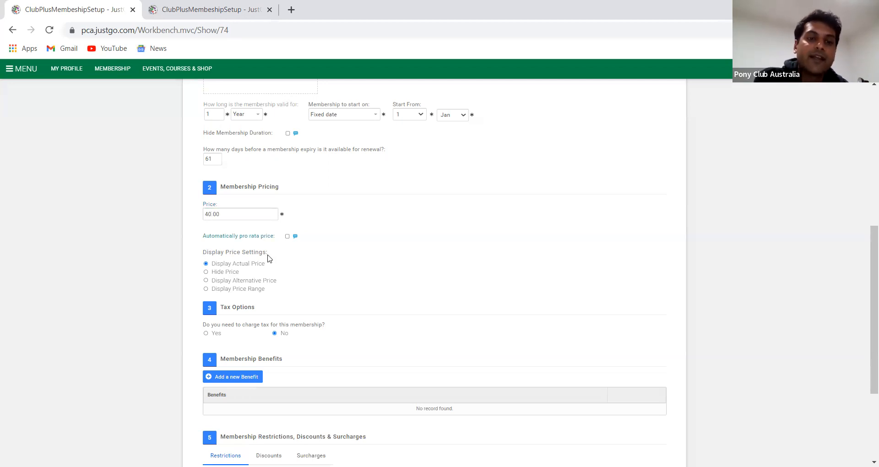
# Choose to display an alternative price for the membership and set the displayed price to 200.00
pyautogui.click(206, 281)
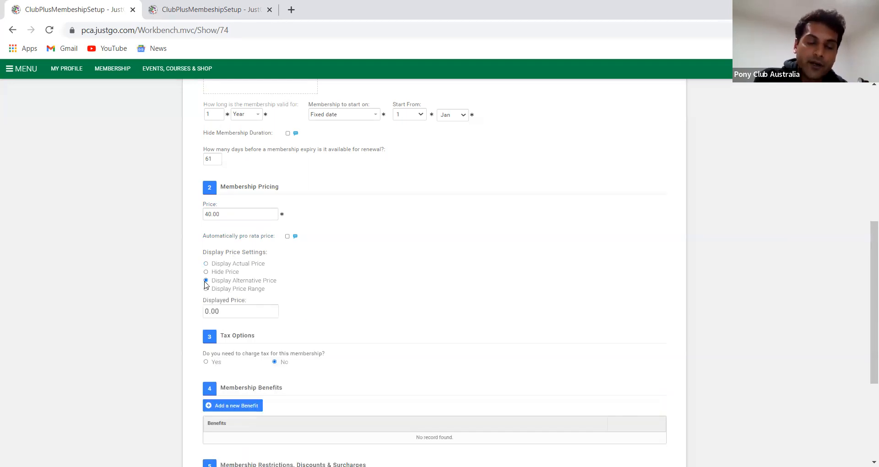
pyautogui.click(226, 311)
pyautogui.press('BackSpace')
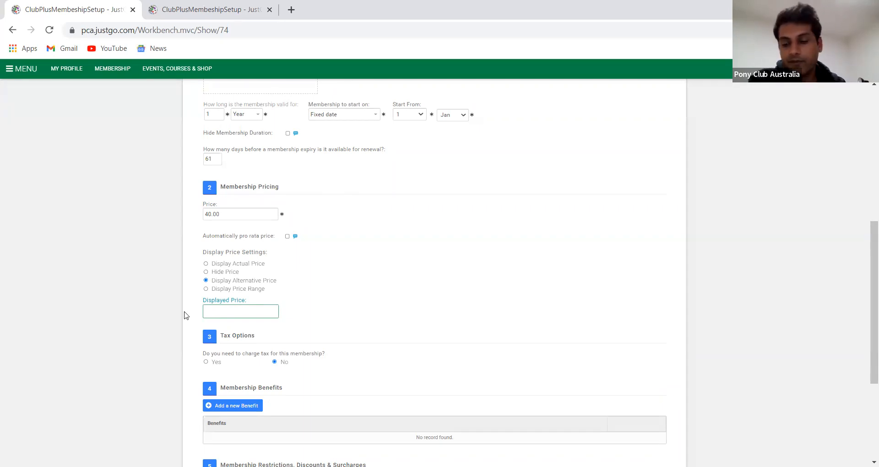
pyautogui.write('2')
pyautogui.press('Tab')
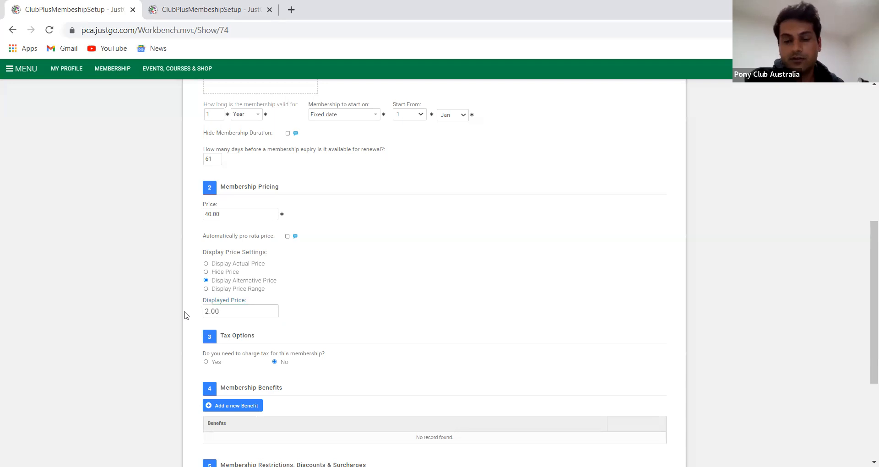
pyautogui.click(235, 314)
pyautogui.press('BackSpace')
pyautogui.press('BackSpace')
pyautogui.press('BackSpace')
pyautogui.write('00')
pyautogui.press('Tab')
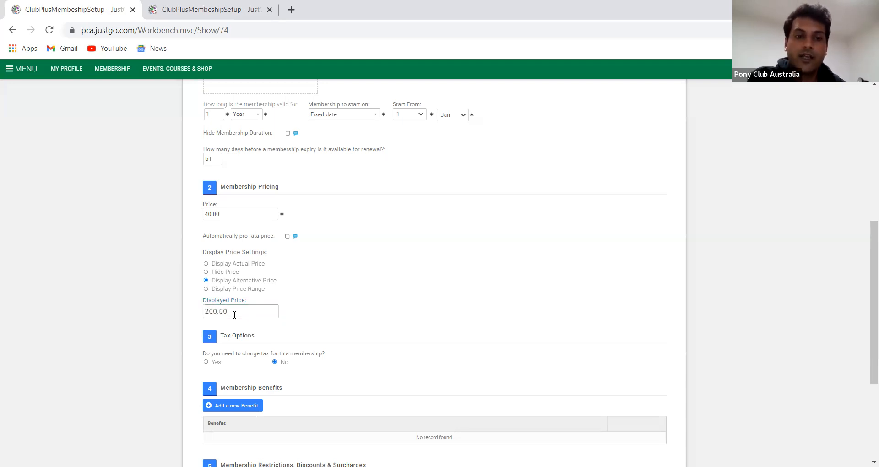
pyautogui.moveTo(226, 214); pyautogui.dragTo(200, 216)
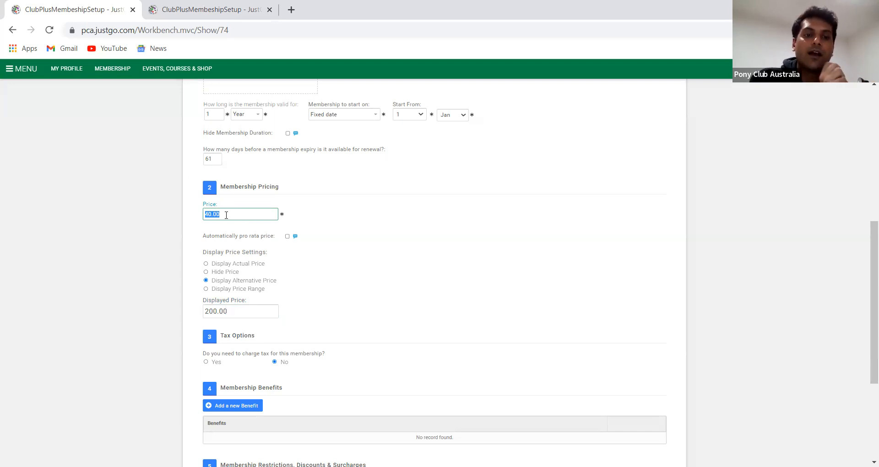
pyautogui.click(318, 284)
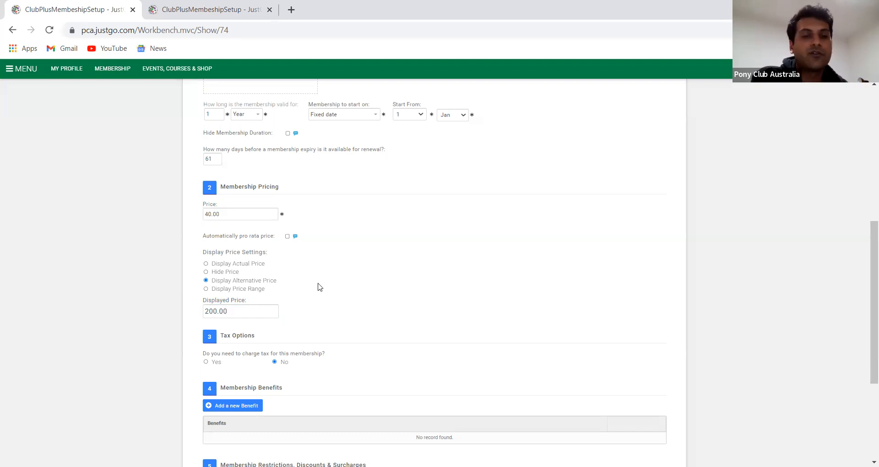
pyautogui.moveTo(223, 216); pyautogui.dragTo(192, 219)
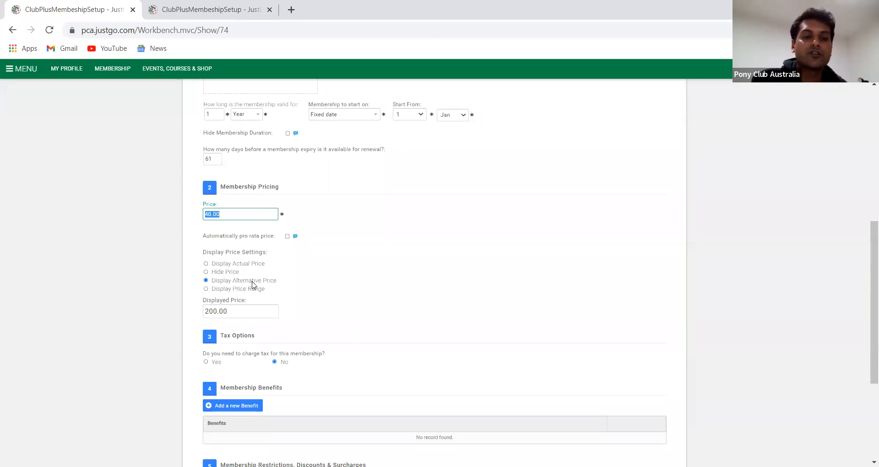
pyautogui.click(240, 309)
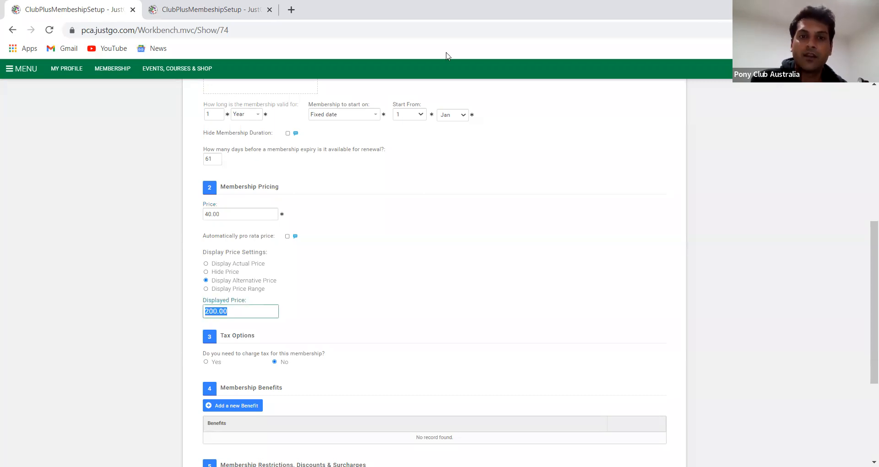
pyautogui.click(489, 222)
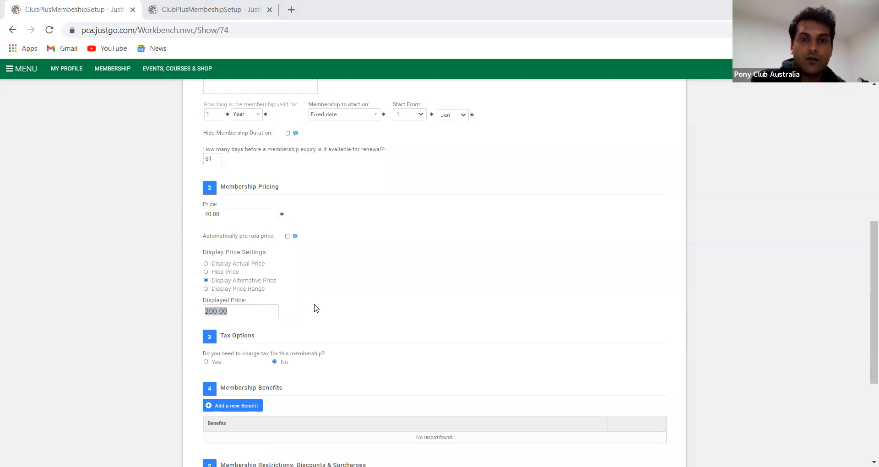
# Try charging tax for this membership and dismiss the tax options without saving them
pyautogui.scroll(-2, 315, 307)
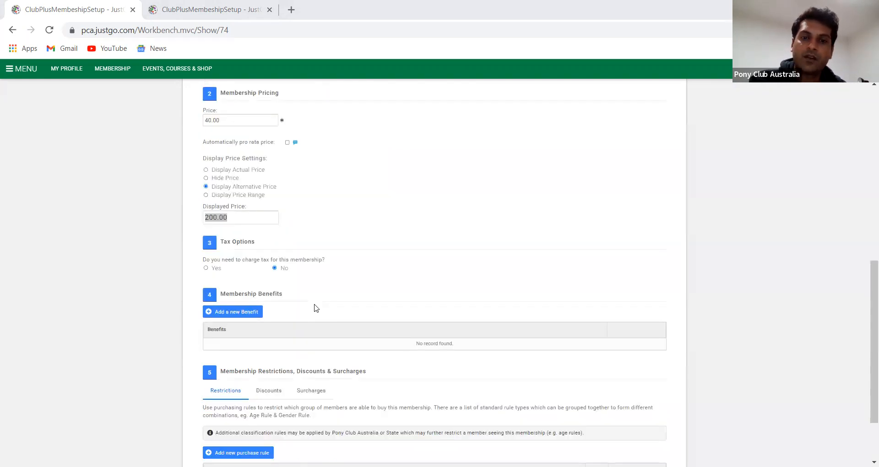
pyautogui.scroll(-2, 277, 291)
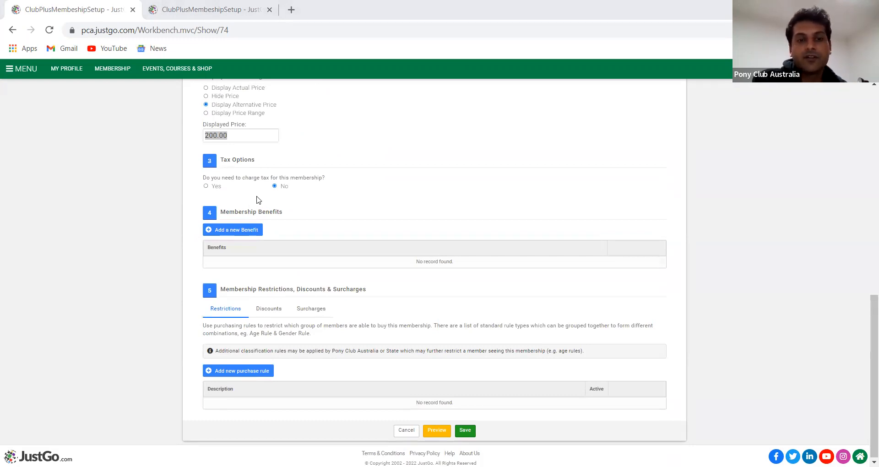
pyautogui.click(206, 187)
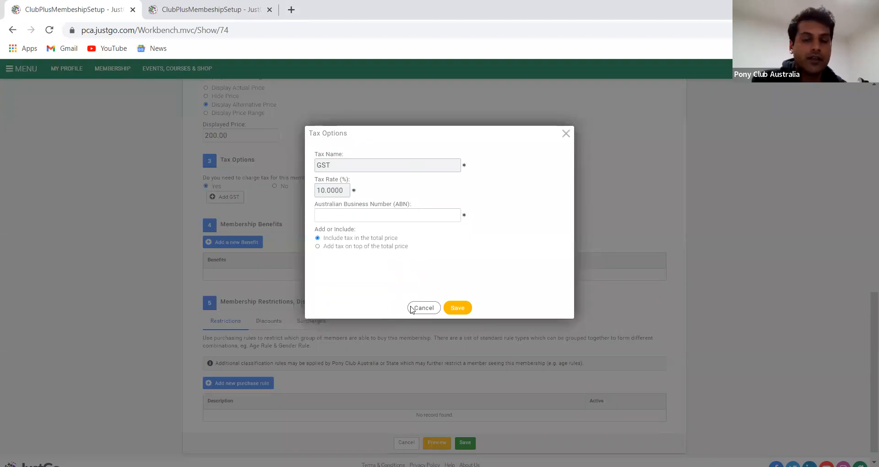
pyautogui.click(566, 133)
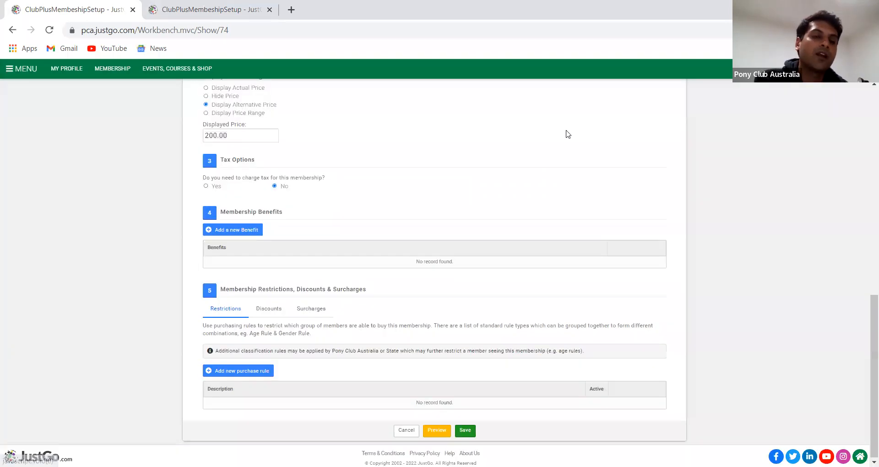
# Try adding "Adult Riding" as a new membership benefit and discard the entry
pyautogui.click(221, 233)
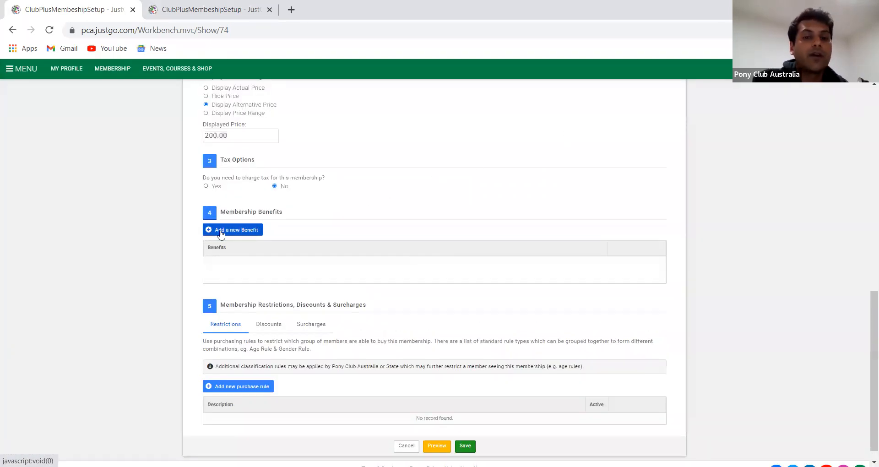
pyautogui.click(404, 270)
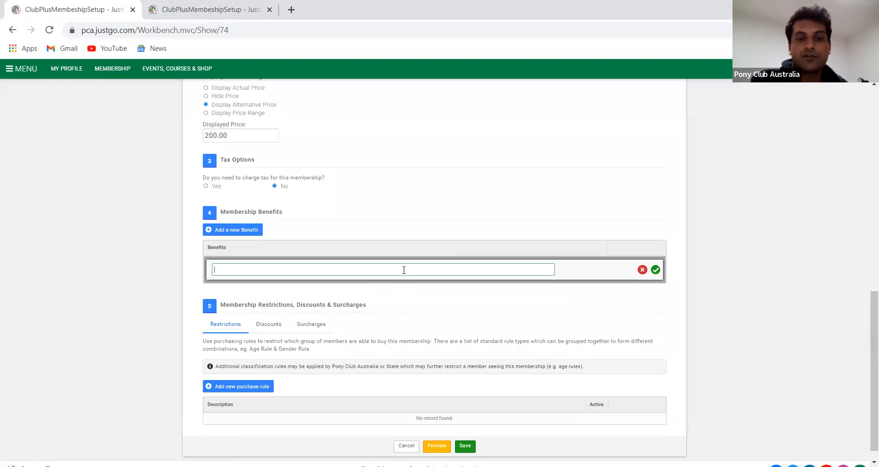
pyautogui.write('Ad')
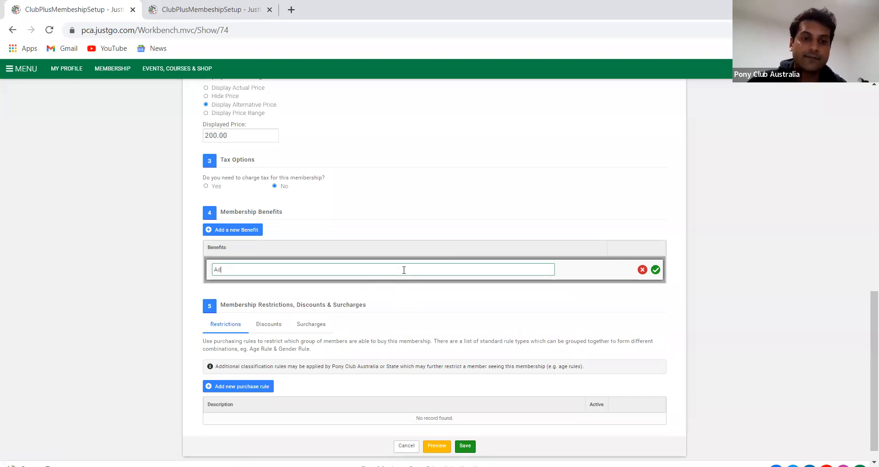
pyautogui.write('ult Riding')
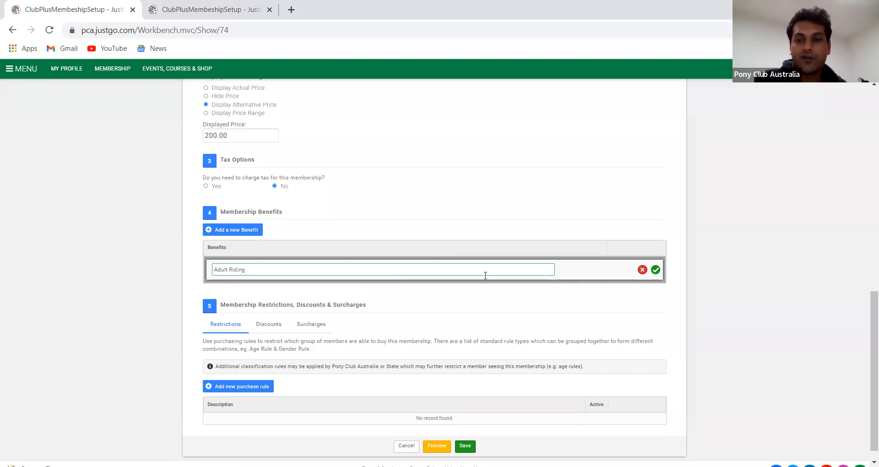
pyautogui.click(642, 269)
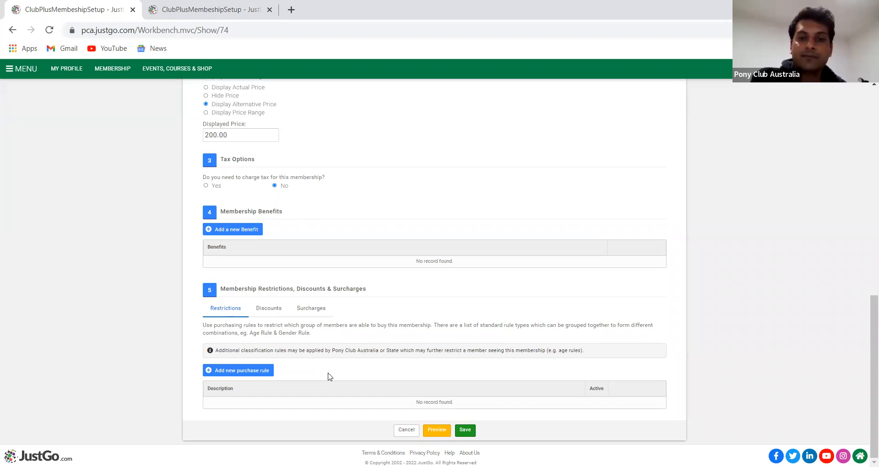
# Save the configured adult membership and return to the membership overview
pyautogui.click(462, 436)
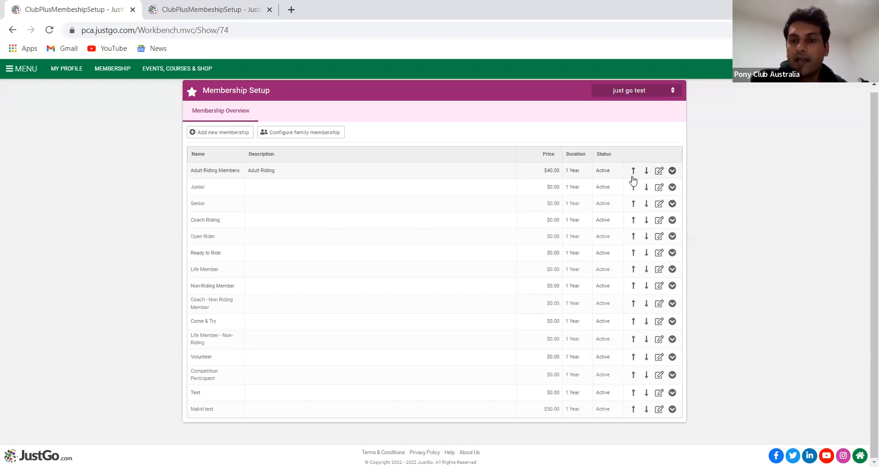
# Make the Adult Riding Members membership inactive and set it back to active
pyautogui.click(672, 172)
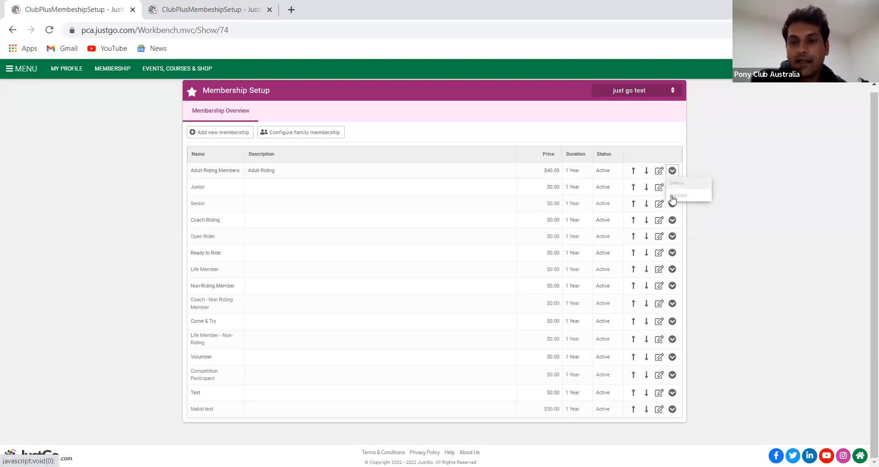
pyautogui.click(671, 196)
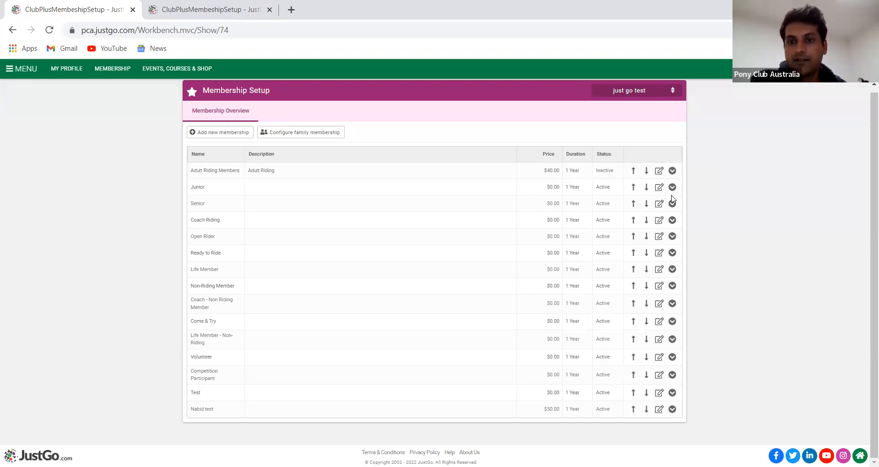
pyautogui.click(672, 170)
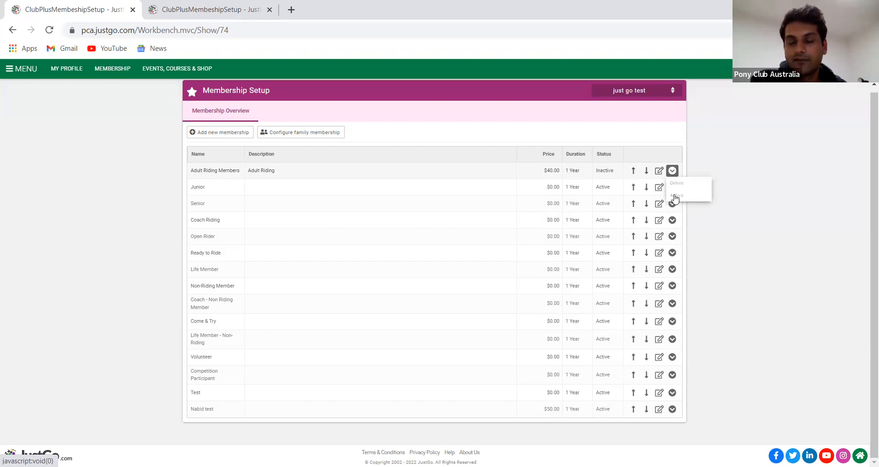
pyautogui.click(674, 197)
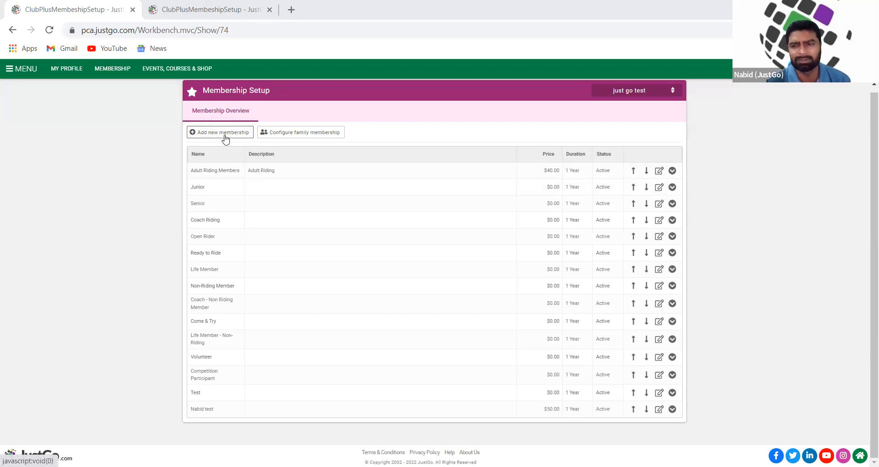
# Open the Adult Riding Members membership for editing and show its discount rules
pyautogui.click(660, 171)
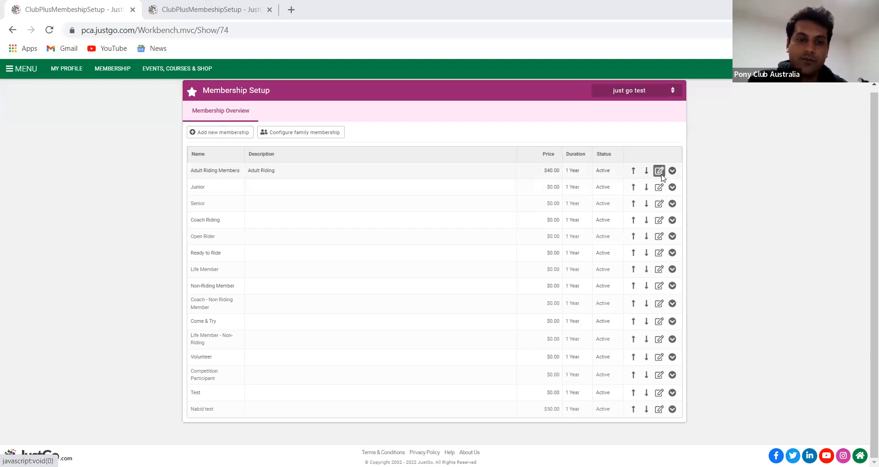
pyautogui.scroll(-8, 447, 337)
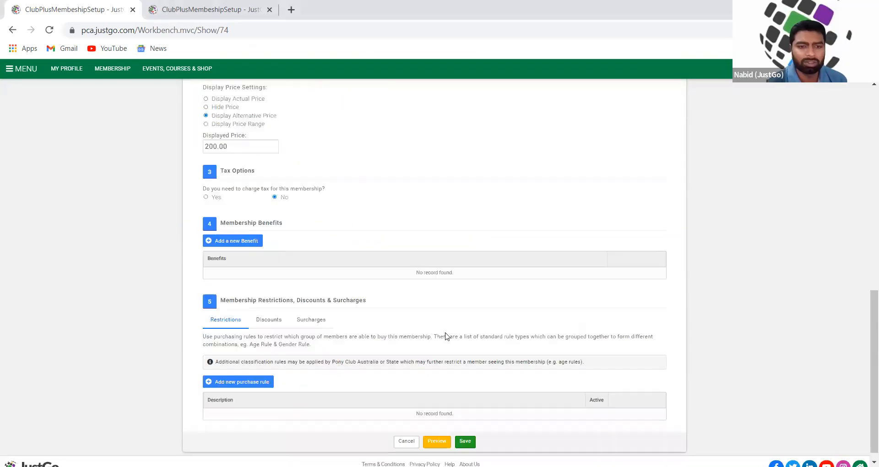
pyautogui.click(270, 310)
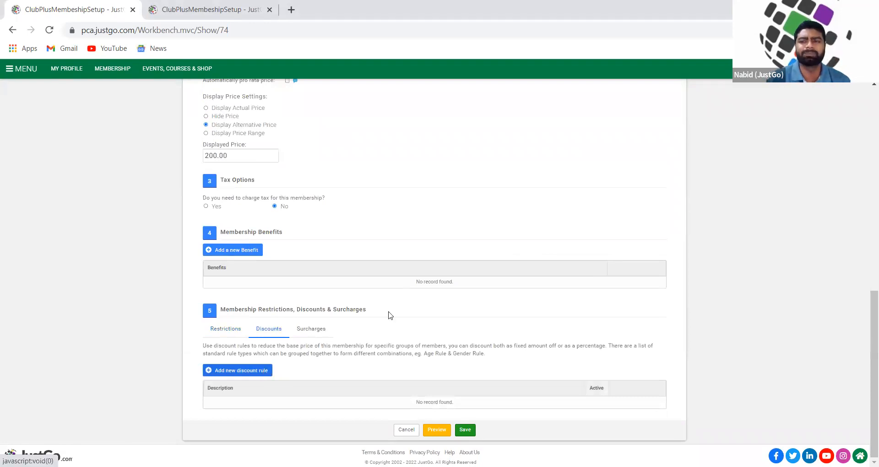
pyautogui.scroll(8, 408, 305)
pyautogui.scroll(-6, 408, 304)
pyautogui.scroll(-3, 408, 305)
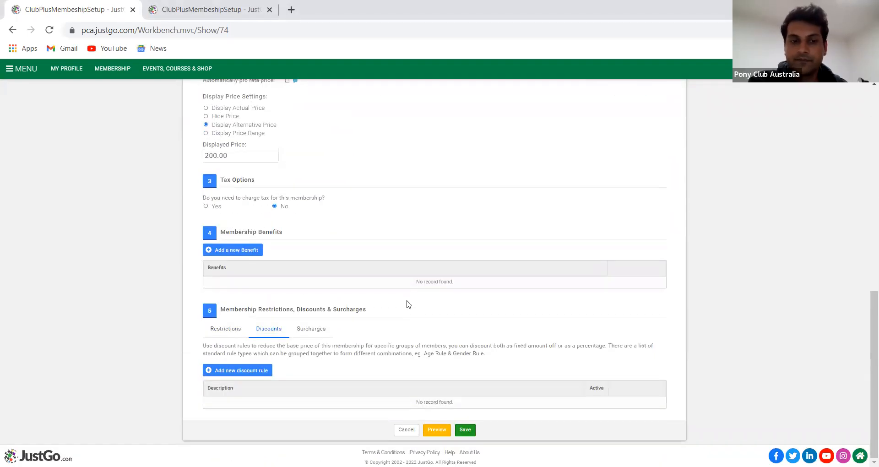
# Start a new discount rule with the description "Upgrade from Come & Try to Adult Membership"
pyautogui.click(261, 371)
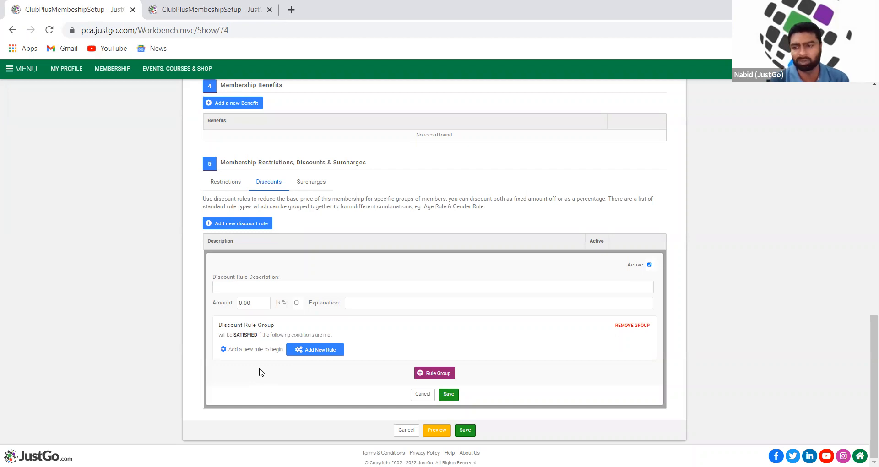
pyautogui.click(232, 288)
pyautogui.write('Upgra')
pyautogui.press('BackSpace')
pyautogui.press('BackSpace')
pyautogui.press('BackSpace')
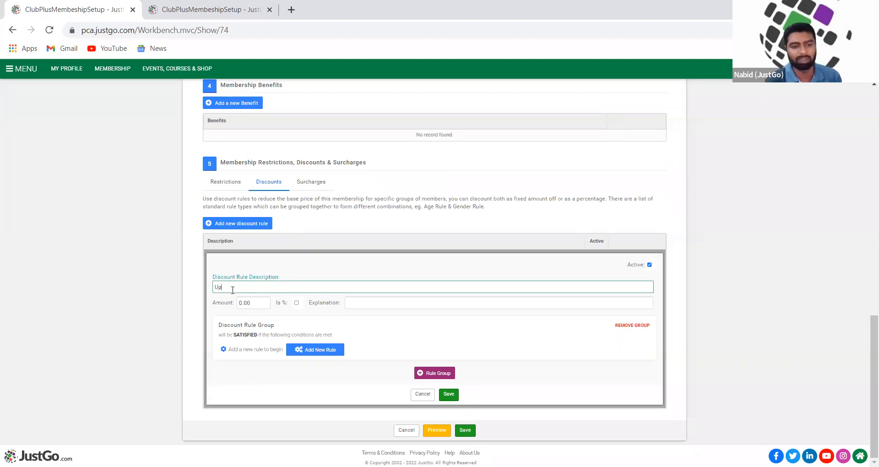
pyautogui.write('grade from')
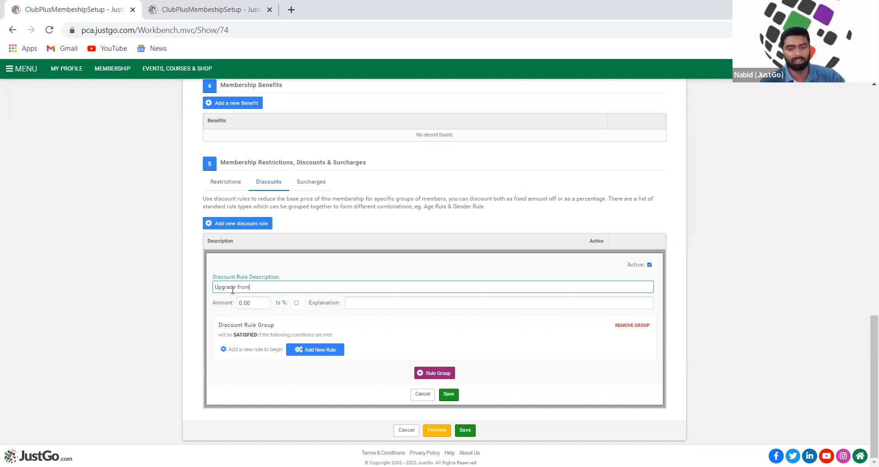
pyautogui.write(' Come & Tr')
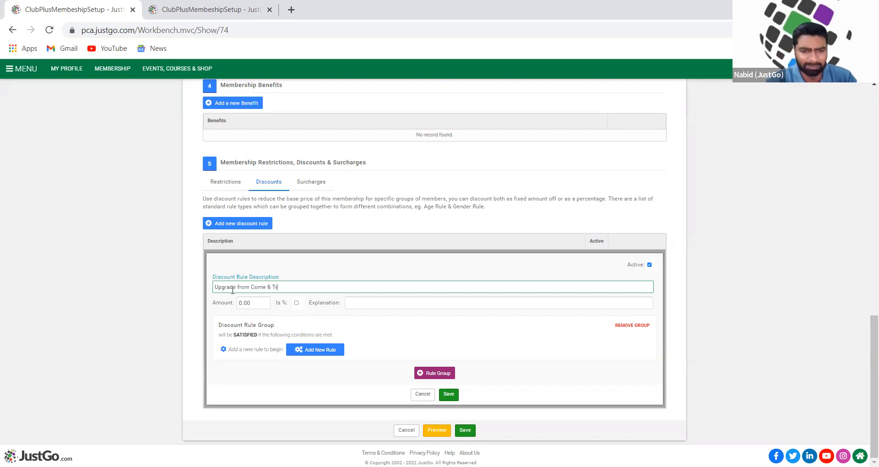
pyautogui.write('y to Addult Membership')
pyautogui.press('Tab')
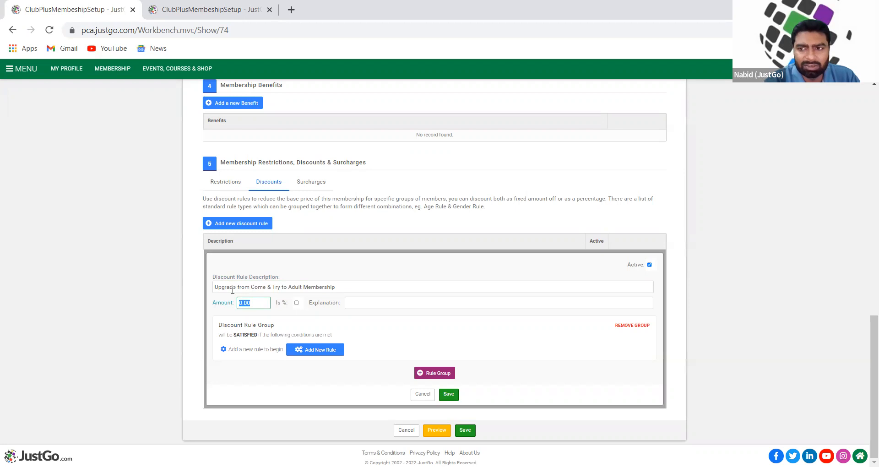
# Review the membership pricing and set the discount rule's fixed amount to 15
pyautogui.scroll(5, 294, 281)
pyautogui.scroll(-5, 295, 280)
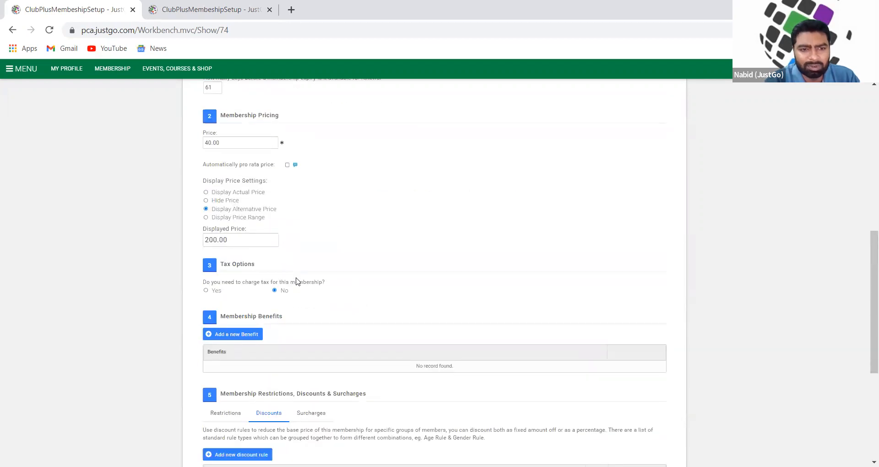
pyautogui.scroll(5, 296, 280)
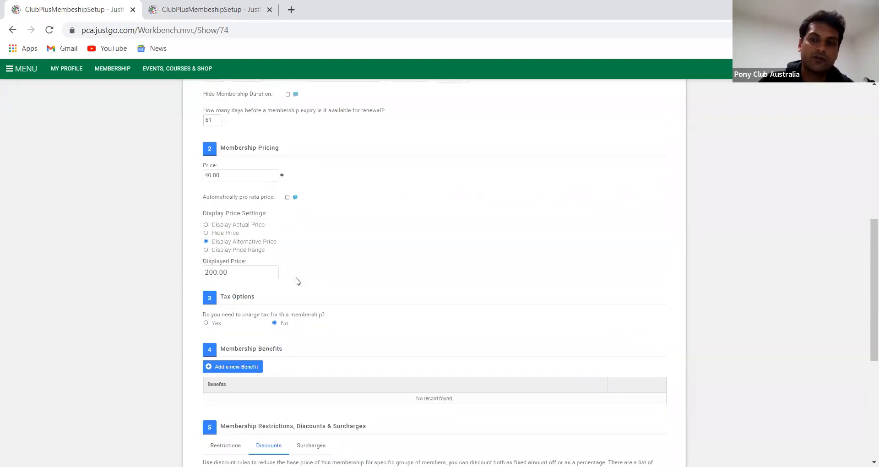
pyautogui.scroll(-5, 296, 280)
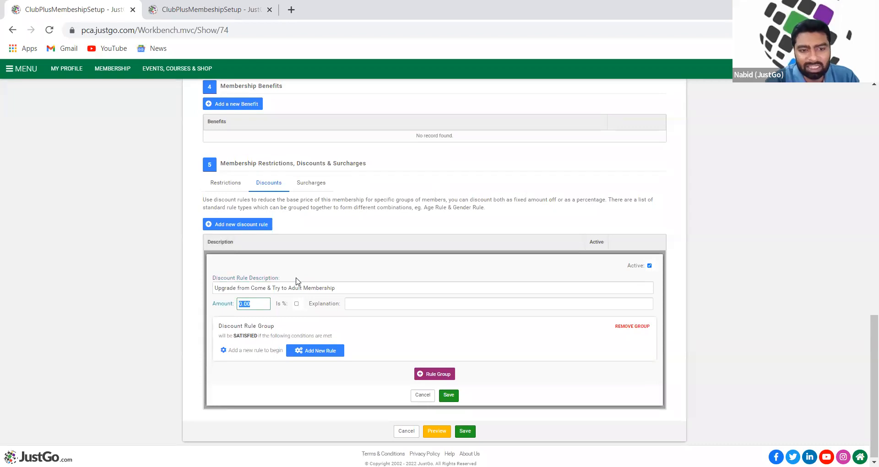
pyautogui.write('15')
pyautogui.press('Tab')
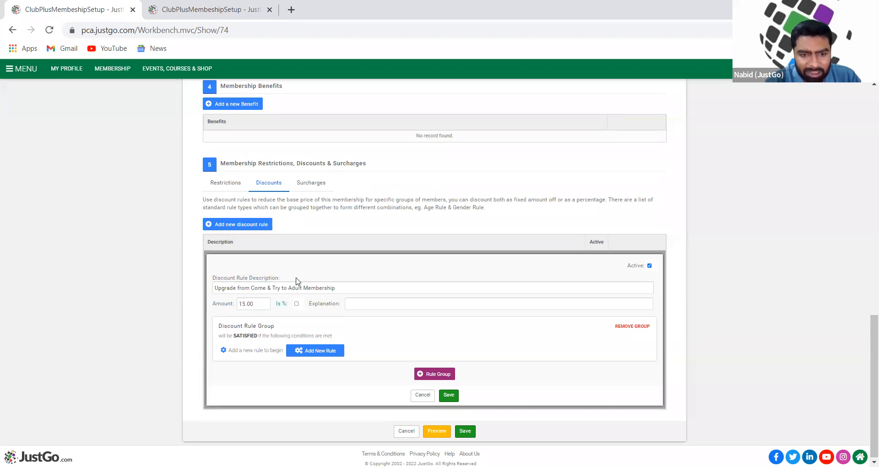
# Add the condition that the member has any of the following memberships to the discount rule, choosing Come & Try
pyautogui.click(320, 351)
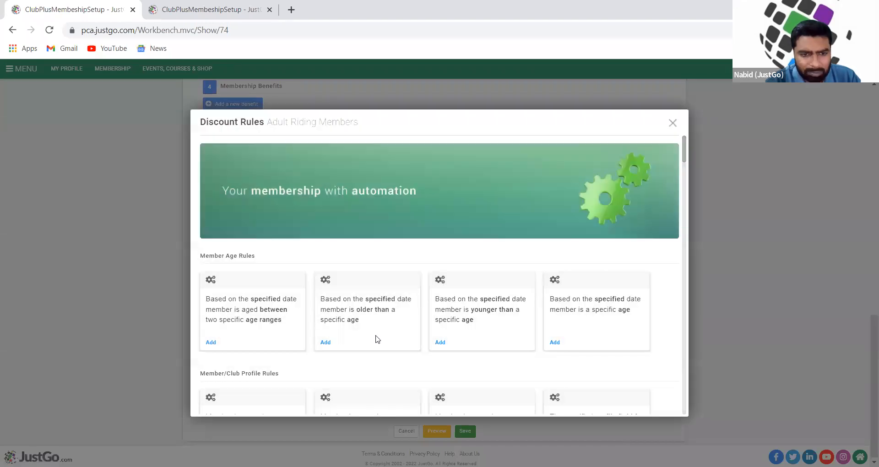
pyautogui.scroll(-6, 384, 352)
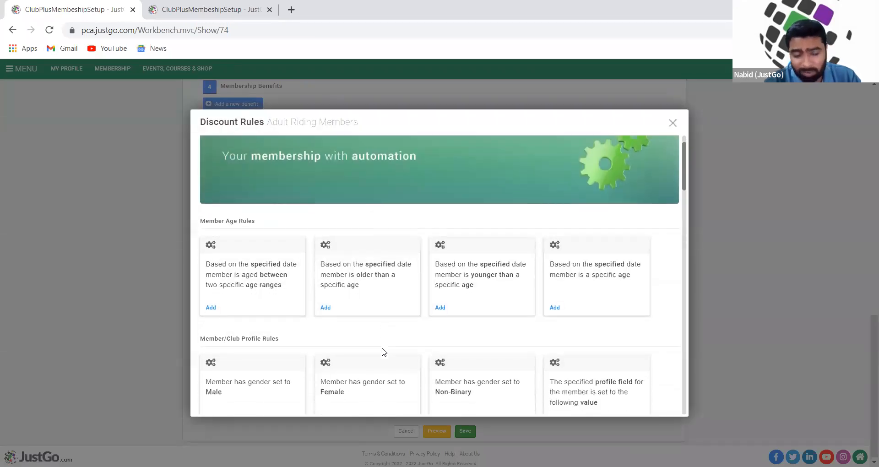
pyautogui.scroll(-2, 384, 352)
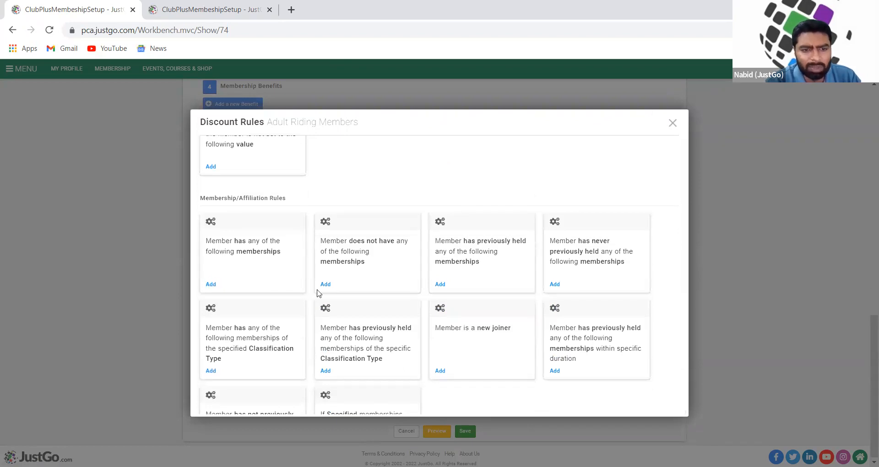
pyautogui.click(211, 286)
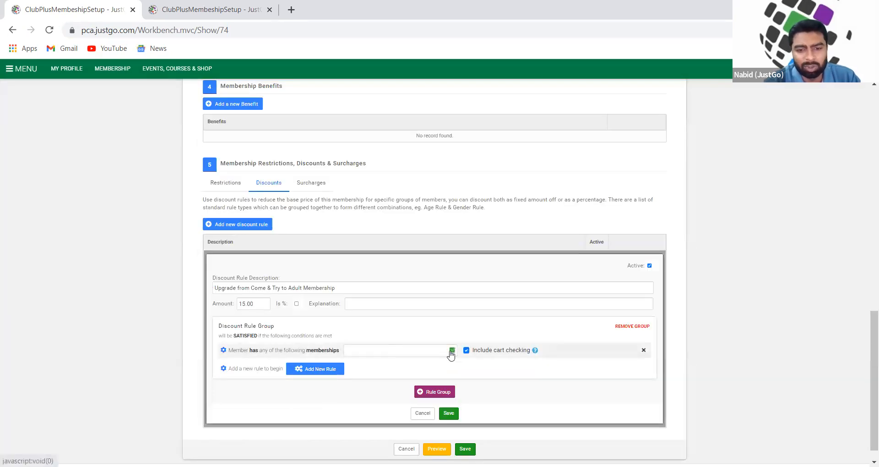
pyautogui.click(452, 351)
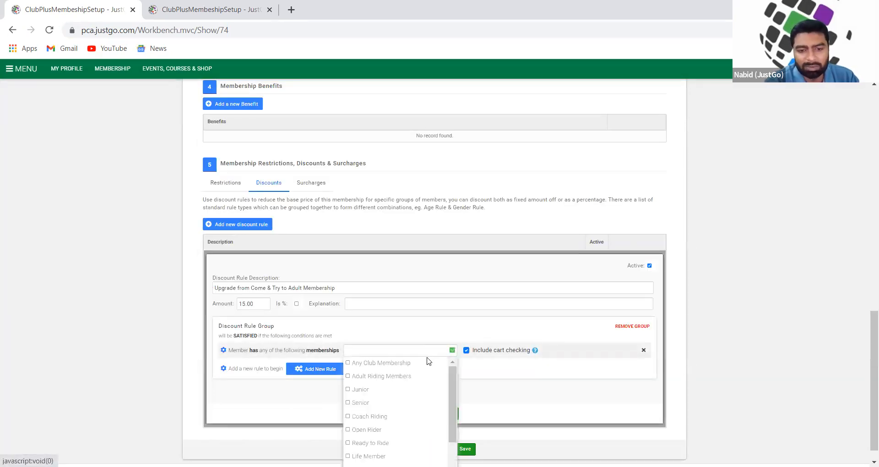
pyautogui.moveTo(453, 387); pyautogui.dragTo(450, 430)
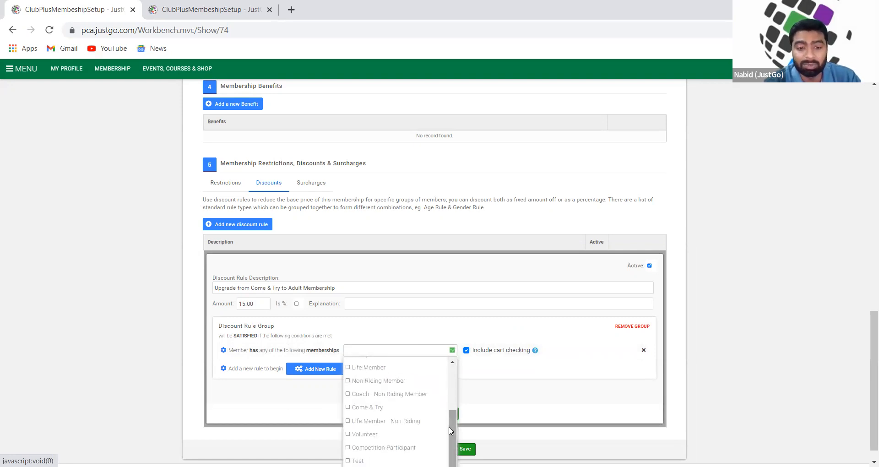
pyautogui.click(350, 408)
pyautogui.click(519, 388)
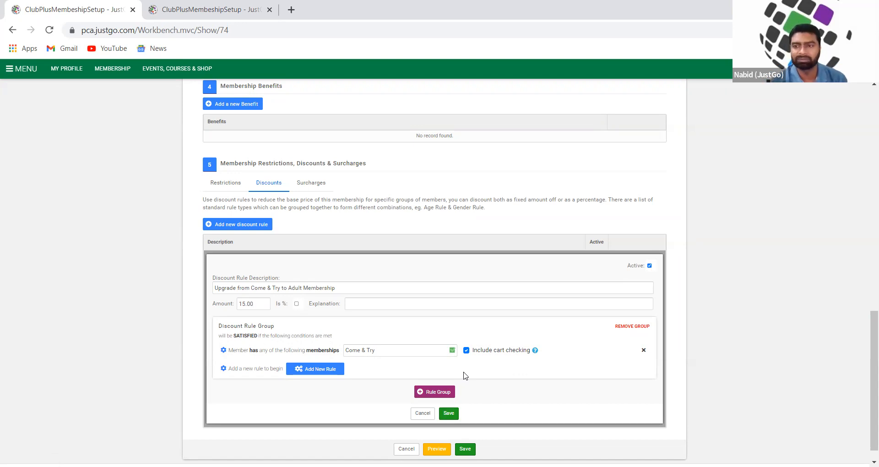
# Save the Come & Try upgrade discount rule and save the Adult Riding Members membership
pyautogui.click(448, 414)
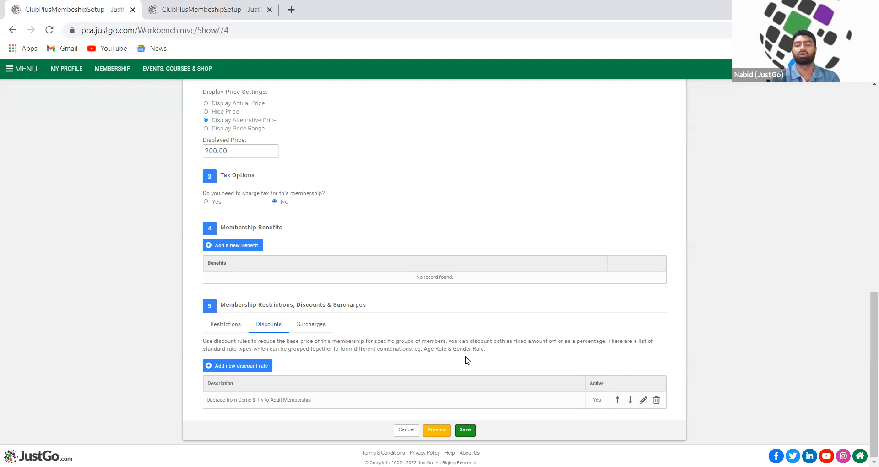
pyautogui.scroll(8, 467, 360)
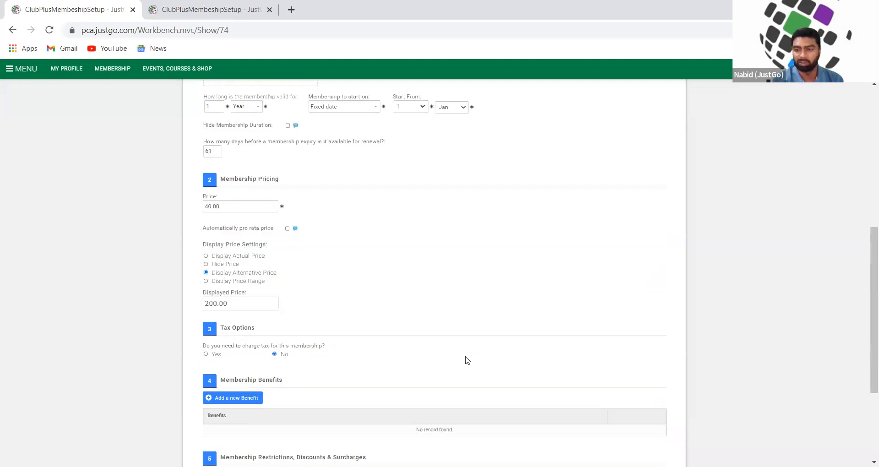
pyautogui.scroll(2, 467, 360)
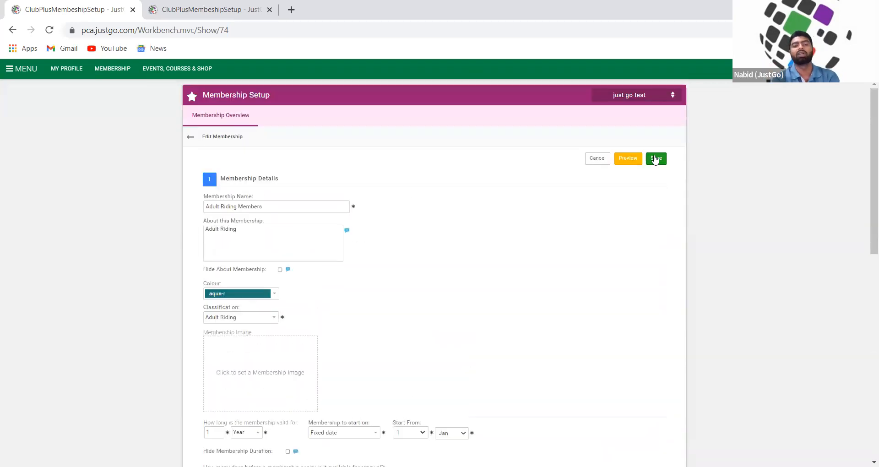
pyautogui.click(655, 159)
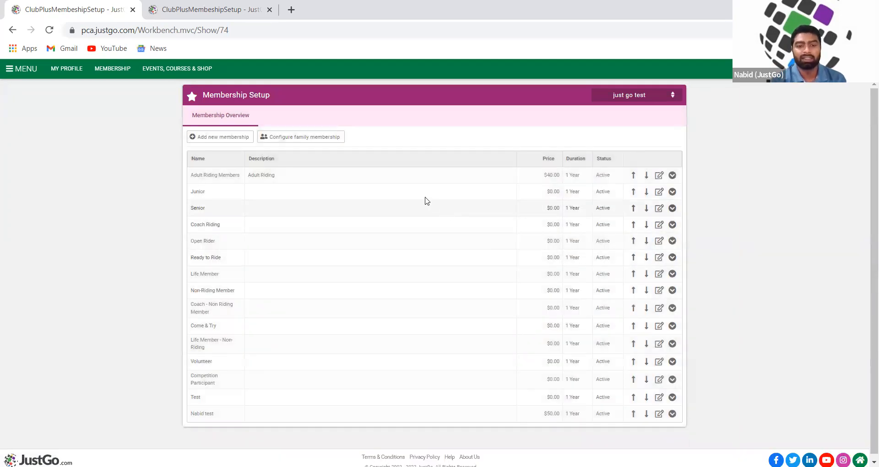
# Open the Junior membership for editing and show its discount rules
pyautogui.click(661, 194)
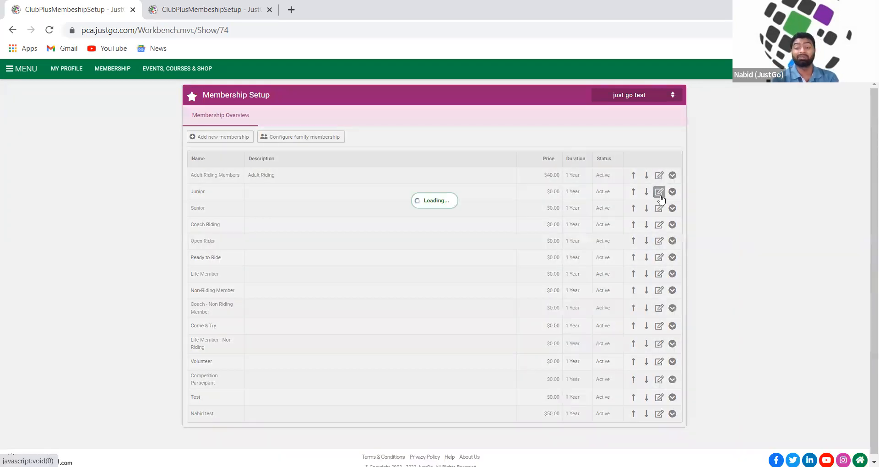
pyautogui.scroll(-10, 436, 300)
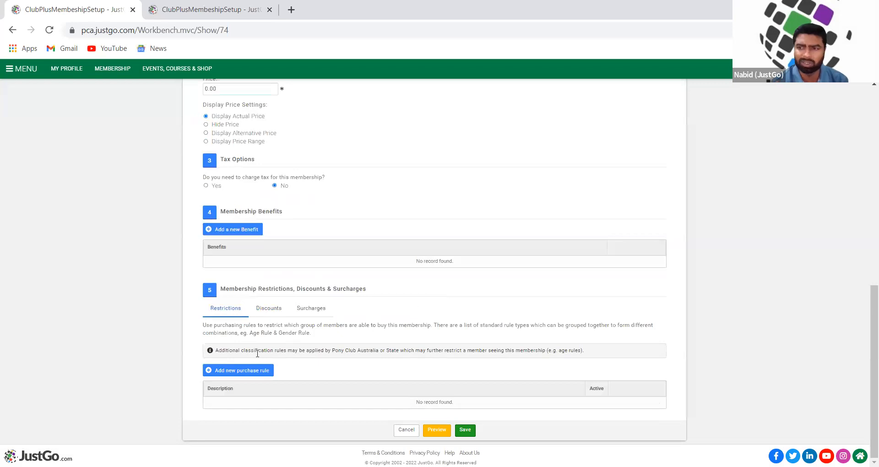
pyautogui.click(270, 309)
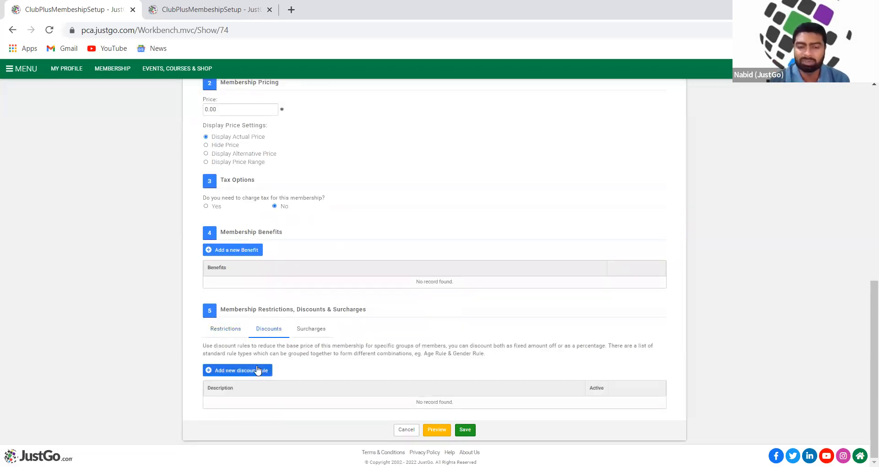
# Start a new discount rule for the Junior membership with the description "Upgrade from Come & Try to Junior"
pyautogui.click(256, 370)
pyautogui.scroll(-2, 257, 370)
pyautogui.click(264, 287)
pyautogui.write('Upgrade ')
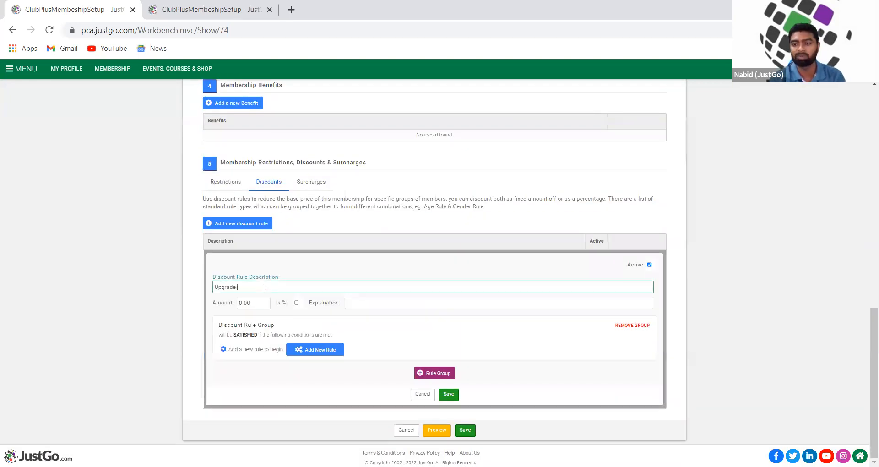
pyautogui.write('from Junior ')
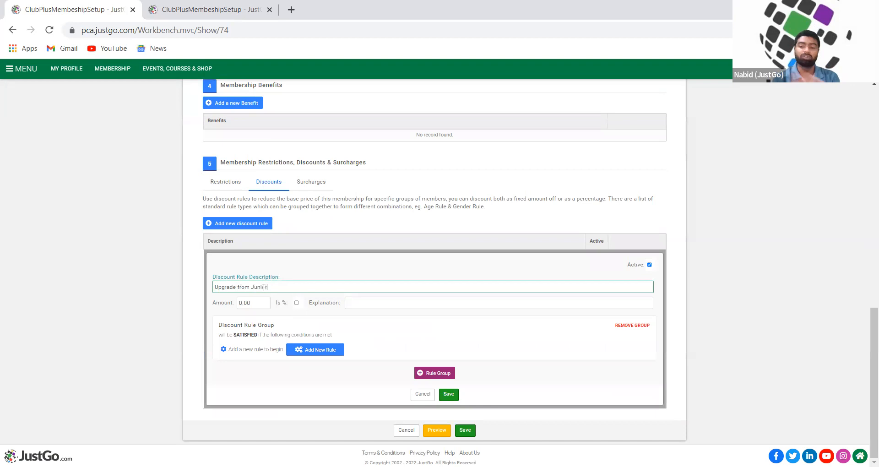
pyautogui.write('to A')
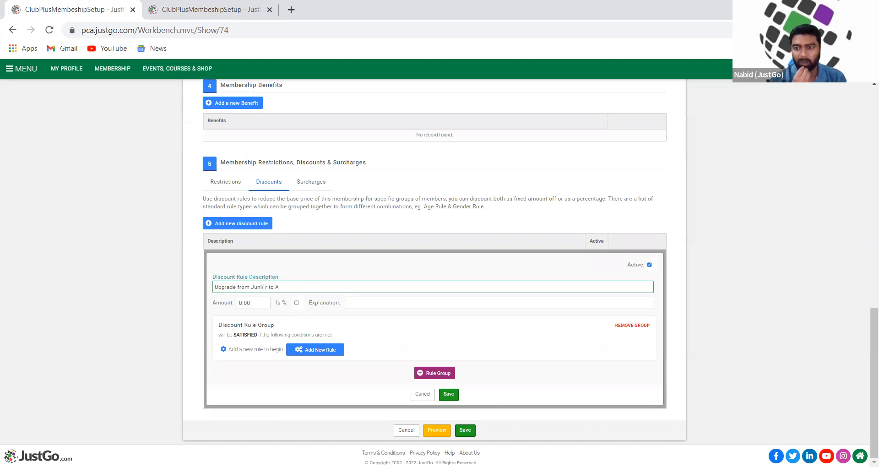
pyautogui.write('dult')
pyautogui.press('BackSpace')
pyautogui.press('BackSpace')
pyautogui.press('BackSpace')
pyautogui.press('BackSpace')
pyautogui.press('BackSpace')
pyautogui.press('BackSpace')
pyautogui.press('BackSpace')
pyautogui.press('BackSpace')
pyautogui.press('BackSpace')
pyautogui.press('BackSpace')
pyautogui.press('BackSpace')
pyautogui.press('BackSpace')
pyautogui.press('BackSpace')
pyautogui.press('BackSpace')
pyautogui.press('BackSpace')
pyautogui.write('Comp & Try to Junior')
pyautogui.press('Tab')
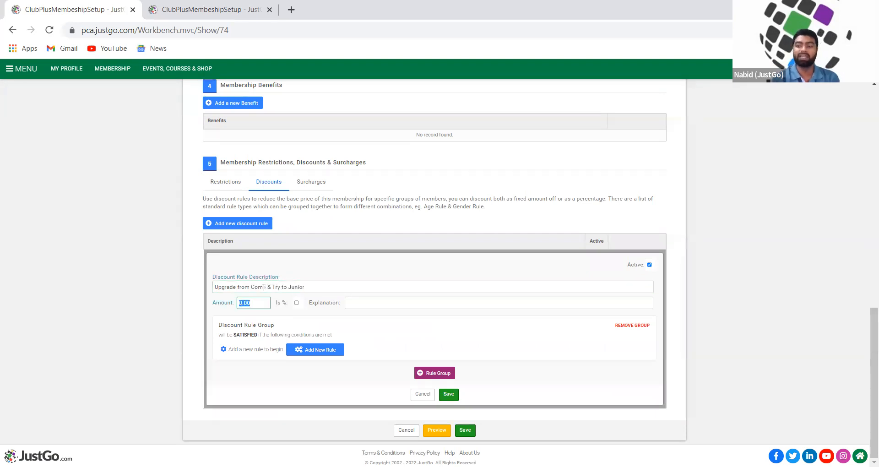
# Try to set the Junior upgrade rule's fixed discount amount to 15
pyautogui.write('15')
pyautogui.press('Tab')
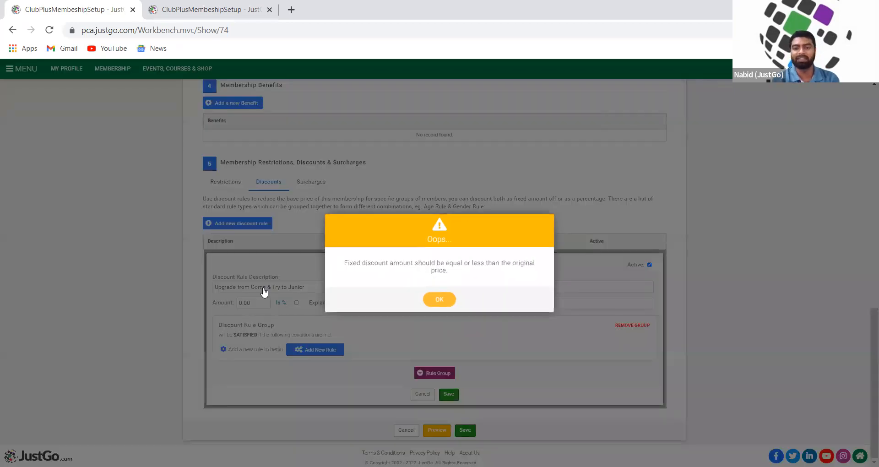
pyautogui.click(446, 300)
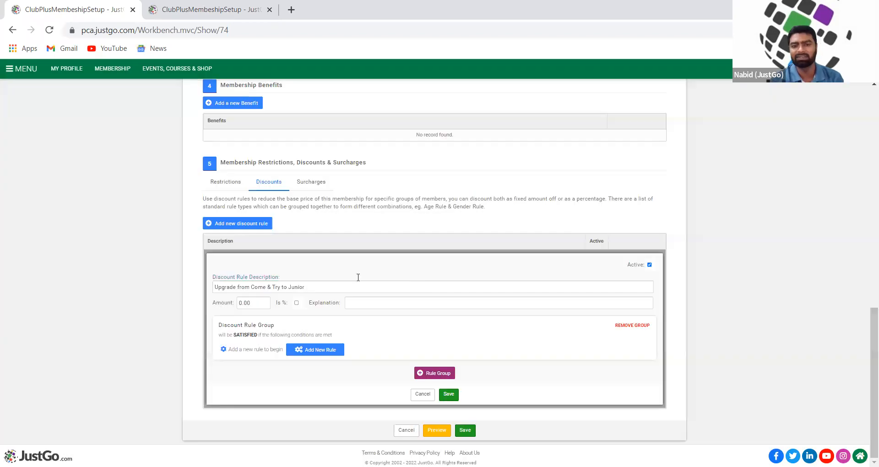
# Try to change the Junior membership's price to 5 while the discount rule is still being edited
pyautogui.scroll(6, 338, 277)
pyautogui.click(235, 283)
pyautogui.write('5')
pyautogui.click(131, 282)
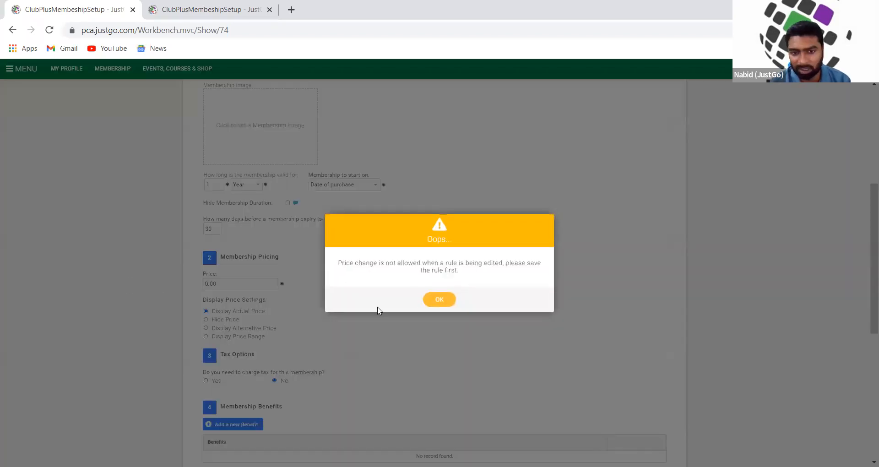
pyautogui.click(440, 300)
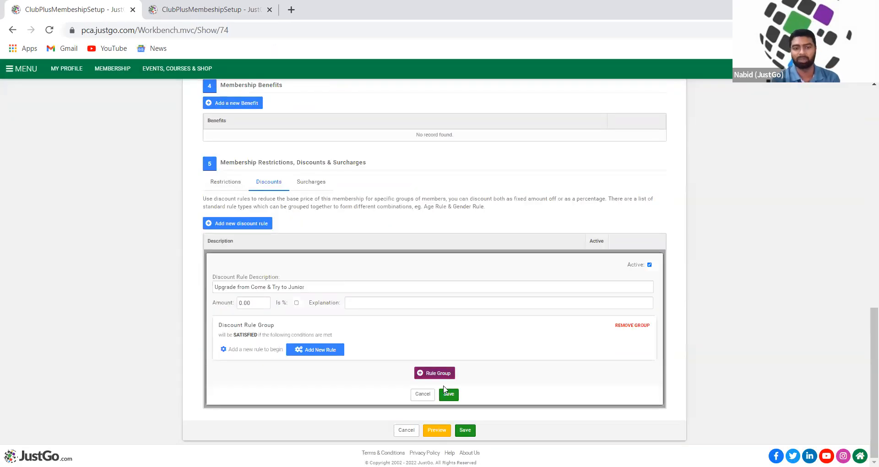
# Discard the open discount rule and set the Junior membership's price to 40
pyautogui.click(421, 395)
pyautogui.scroll(5, 315, 318)
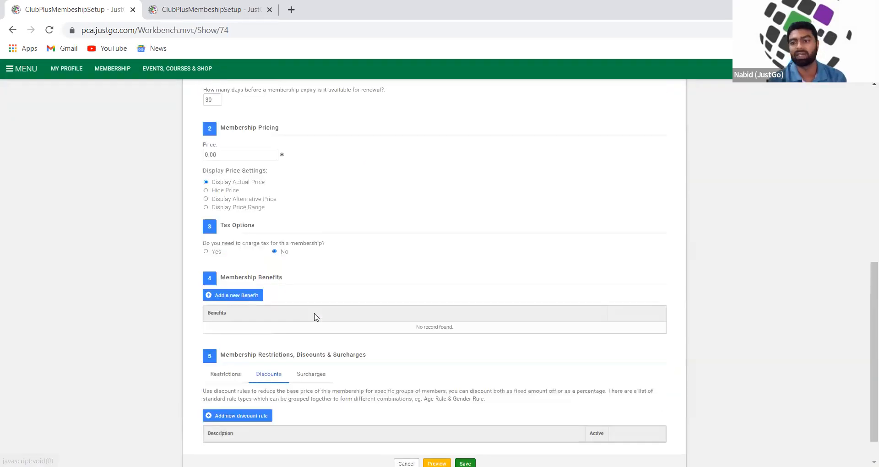
pyautogui.click(225, 255)
pyautogui.write('40')
pyautogui.click(132, 246)
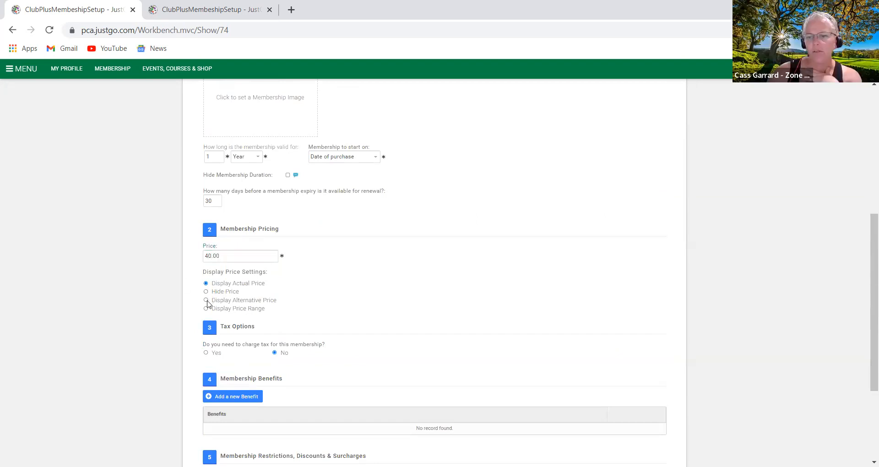
# Make the Junior membership display an alternative price of 200
pyautogui.click(211, 300)
pyautogui.click(216, 332)
pyautogui.write('200')
pyautogui.click(157, 334)
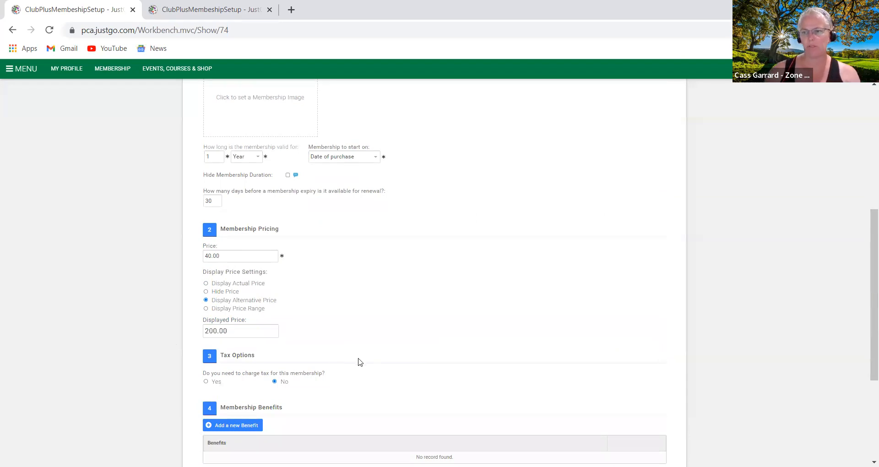
# Start a new discount rule for the Junior membership with the description "Upgrade from Come & Try to Junior Riding"
pyautogui.scroll(-4, 360, 362)
pyautogui.click(261, 371)
pyautogui.click(252, 288)
pyautogui.write('Upgrade')
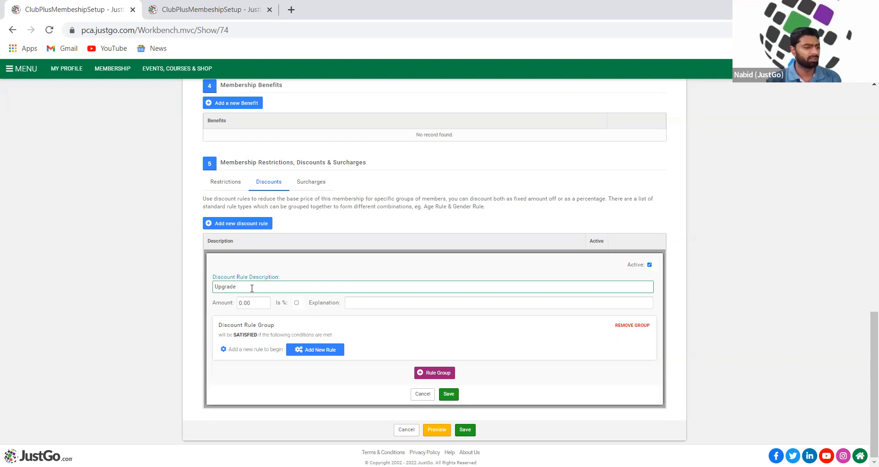
pyautogui.write('from come & Try')
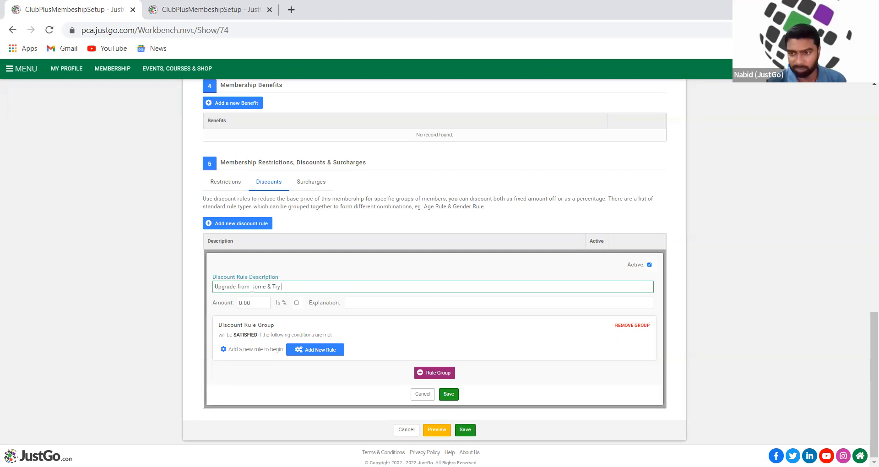
pyautogui.write('to Junior Riding')
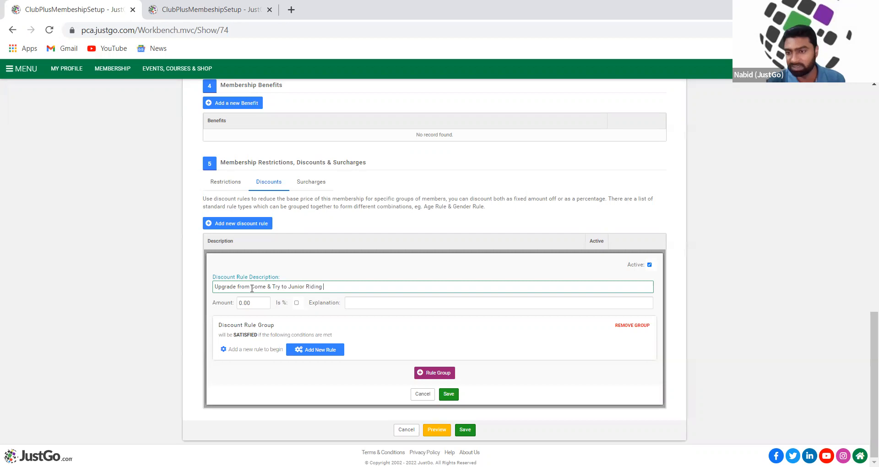
pyautogui.press('Tab')
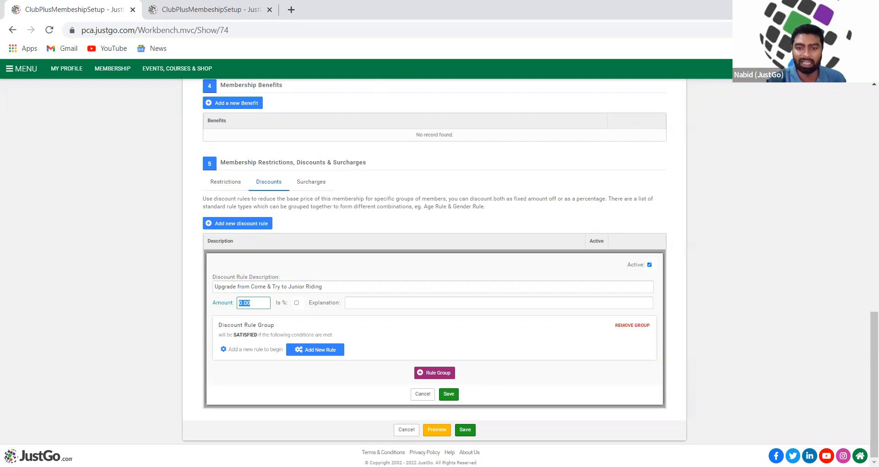
# Set the Junior upgrade rule's fixed discount amount to 10
pyautogui.click(460, 240)
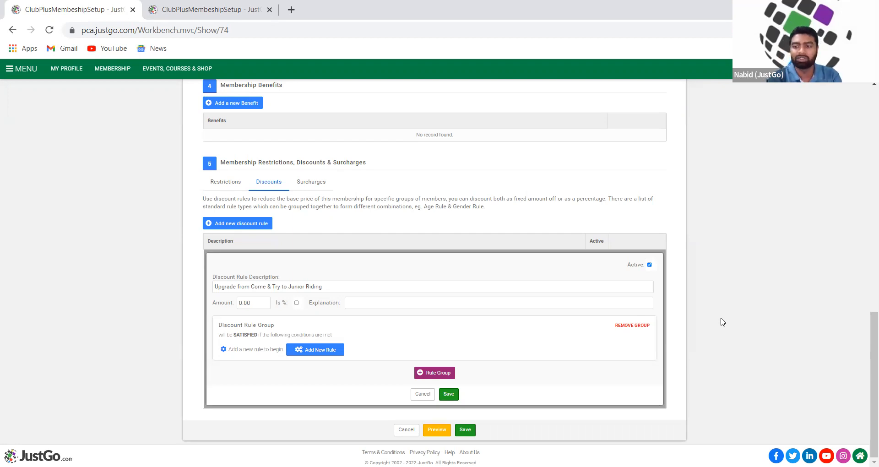
pyautogui.click(256, 304)
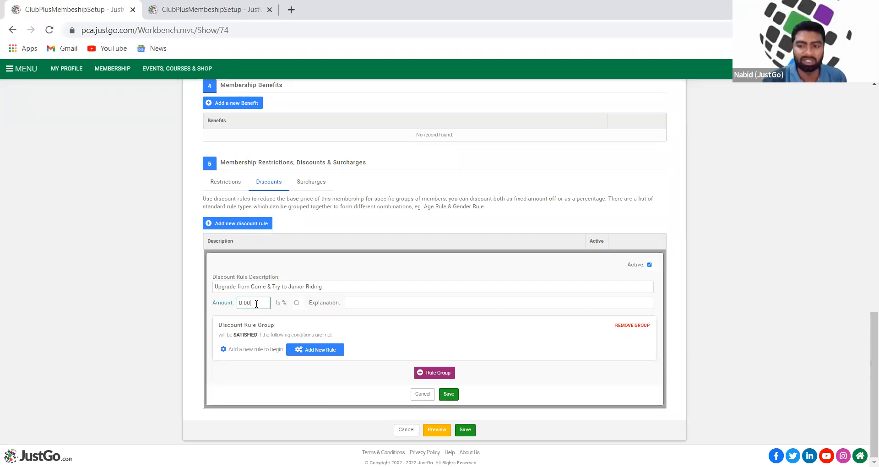
pyautogui.moveTo(257, 304); pyautogui.dragTo(236, 306)
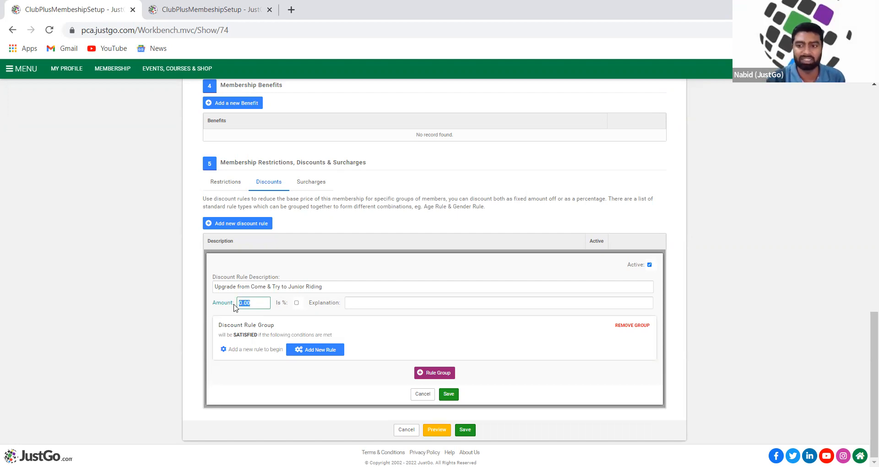
pyautogui.write('10')
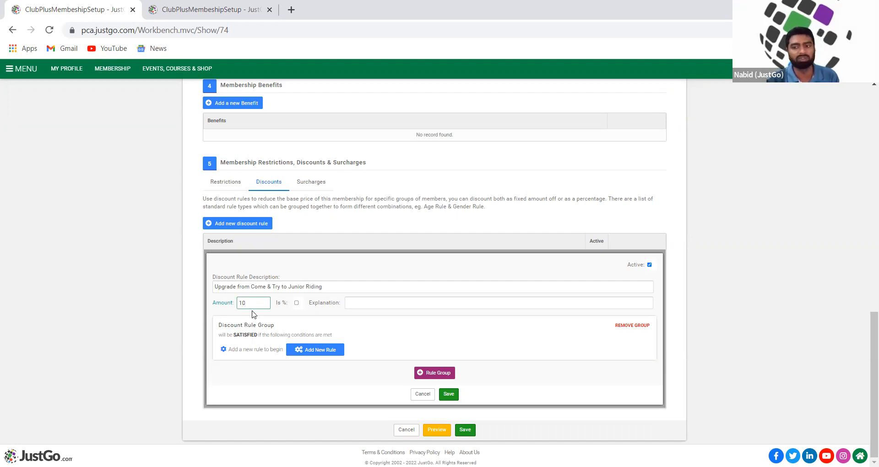
# Add a condition to the Junior upgrade rule that the member has the Come & Try membership
pyautogui.click(314, 351)
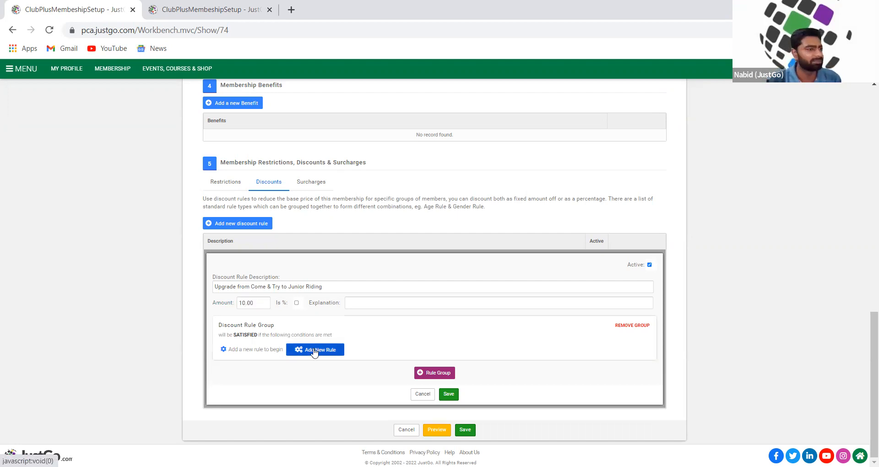
pyautogui.scroll(-6, 265, 330)
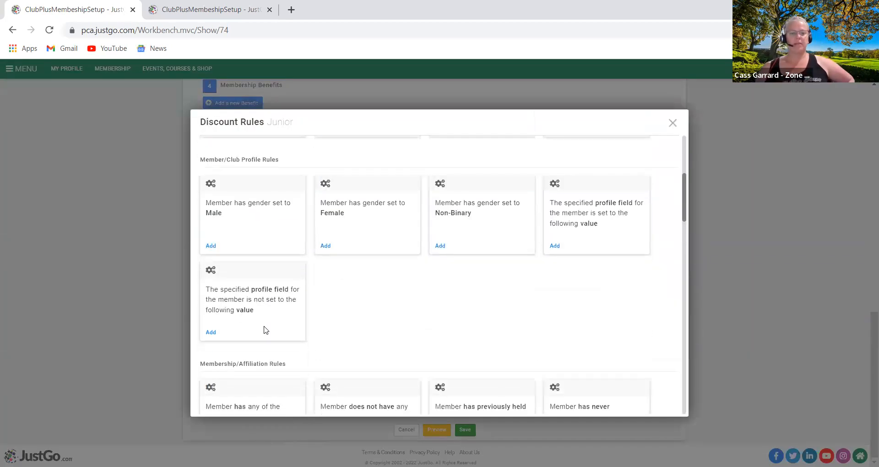
pyautogui.click(210, 340)
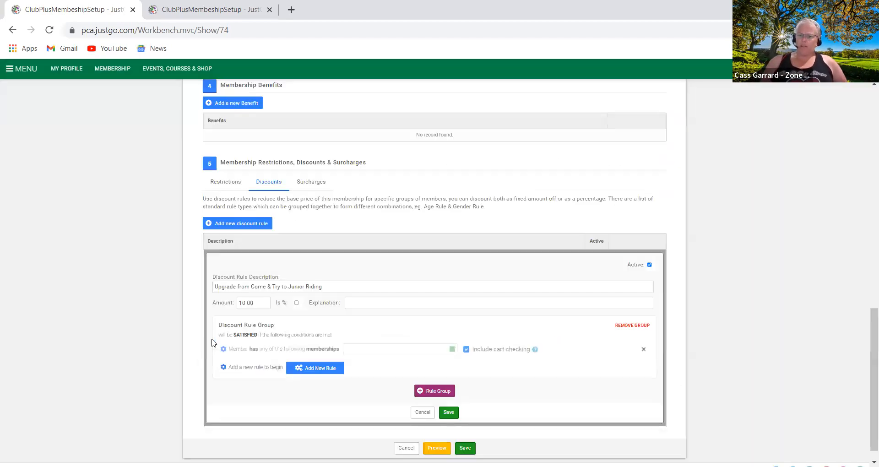
pyautogui.click(452, 350)
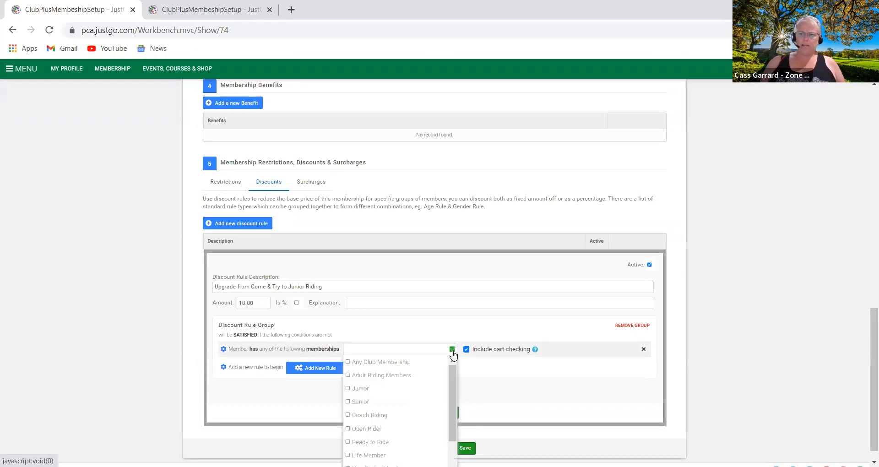
pyautogui.moveTo(449, 391); pyautogui.dragTo(450, 424)
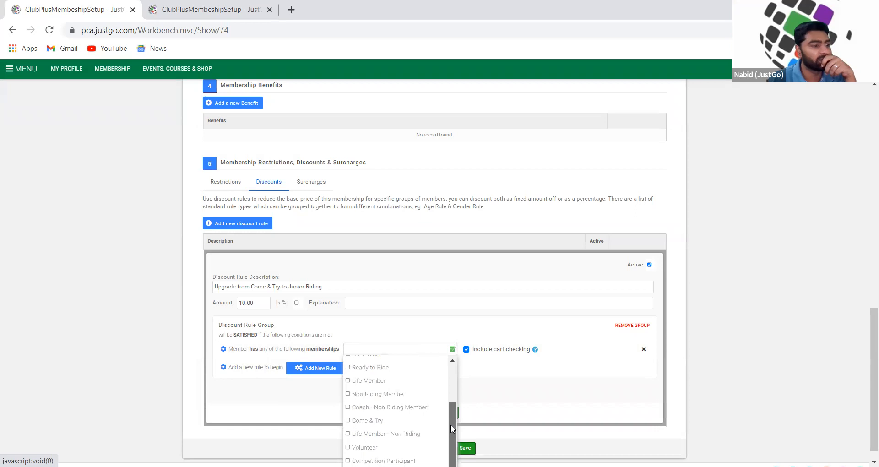
pyautogui.click(348, 423)
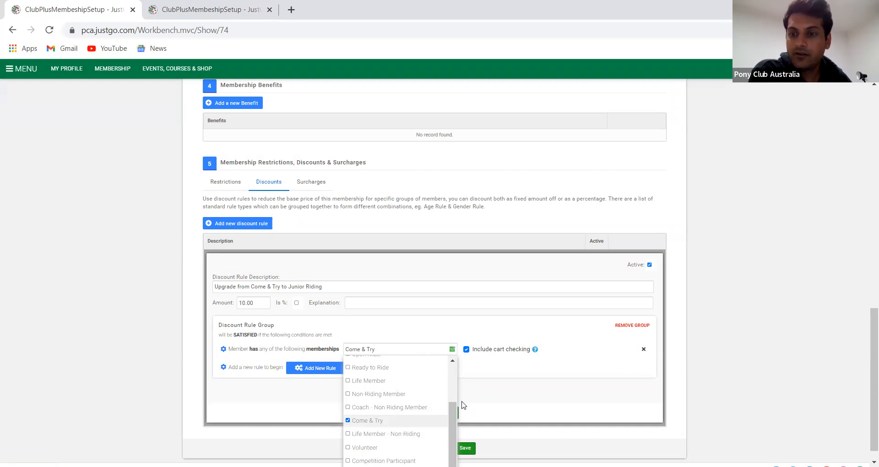
pyautogui.click(480, 403)
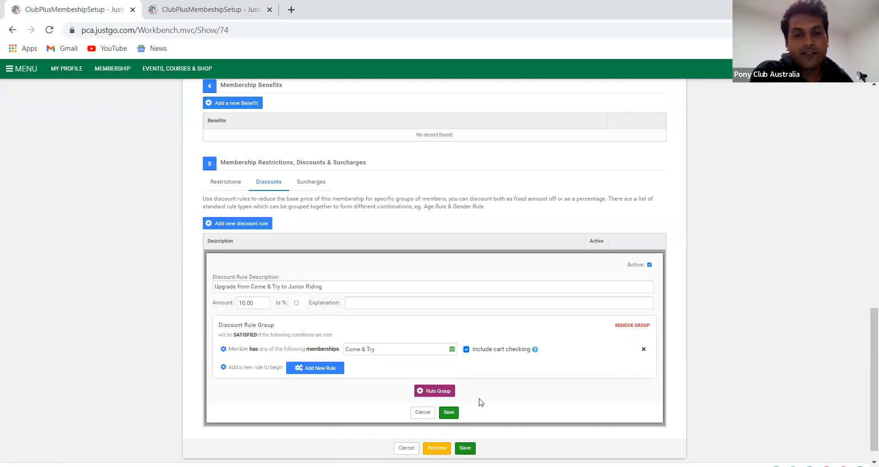
# Save the upgrade discount rule and the Junior membership
pyautogui.click(448, 412)
pyautogui.click(465, 429)
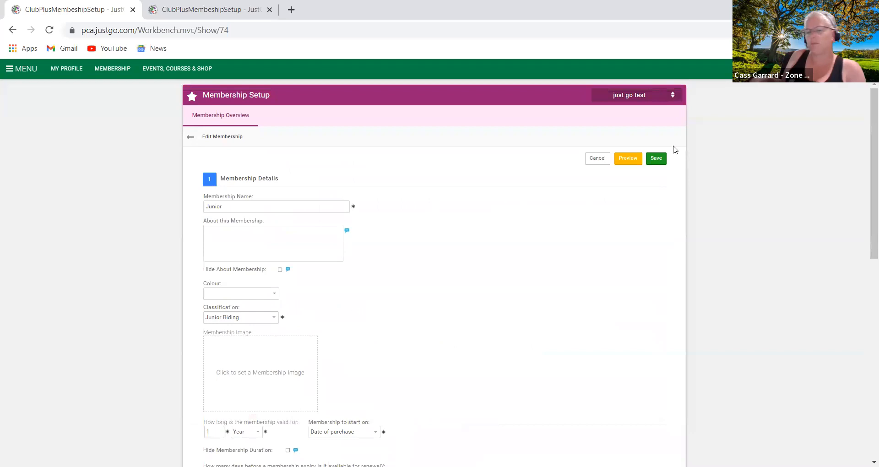
pyautogui.click(657, 159)
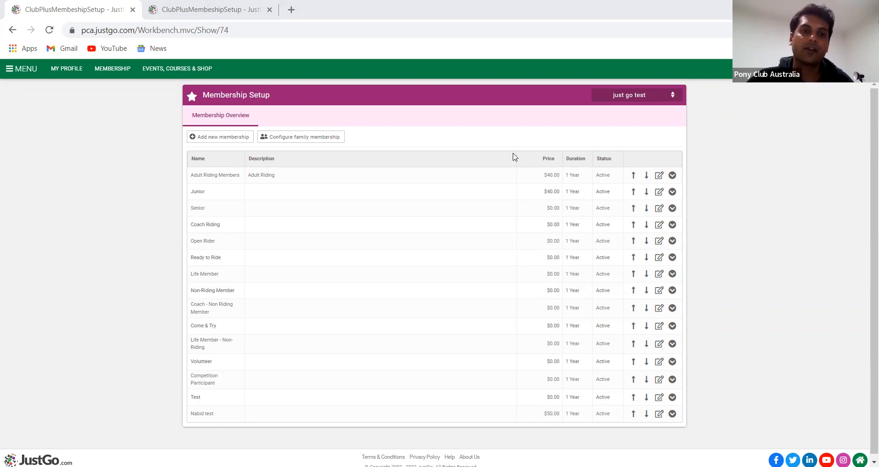
# View the family membership configuration form and return to the membership overview
pyautogui.click(301, 139)
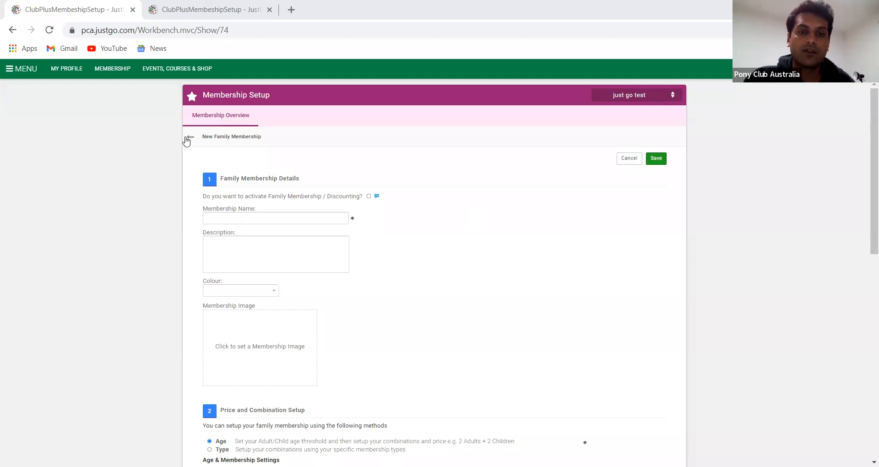
pyautogui.click(188, 139)
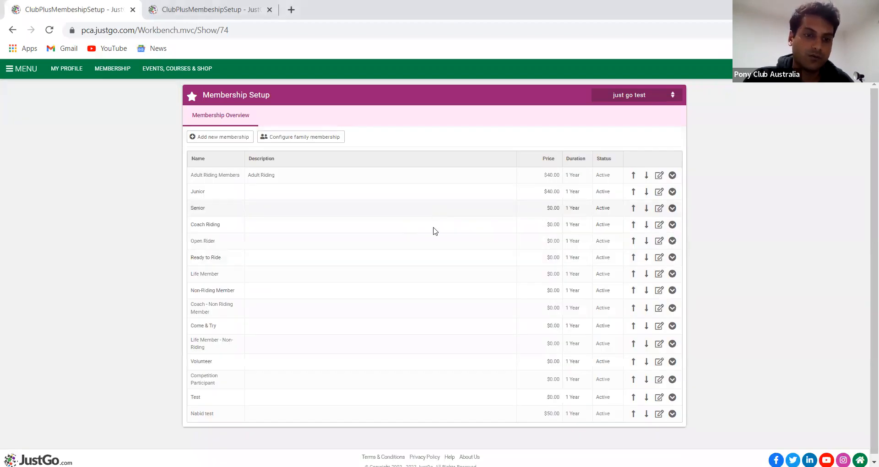
# Open the Ready to Ride membership for editing and set its price to 40
pyautogui.click(659, 257)
pyautogui.scroll(-5, 356, 321)
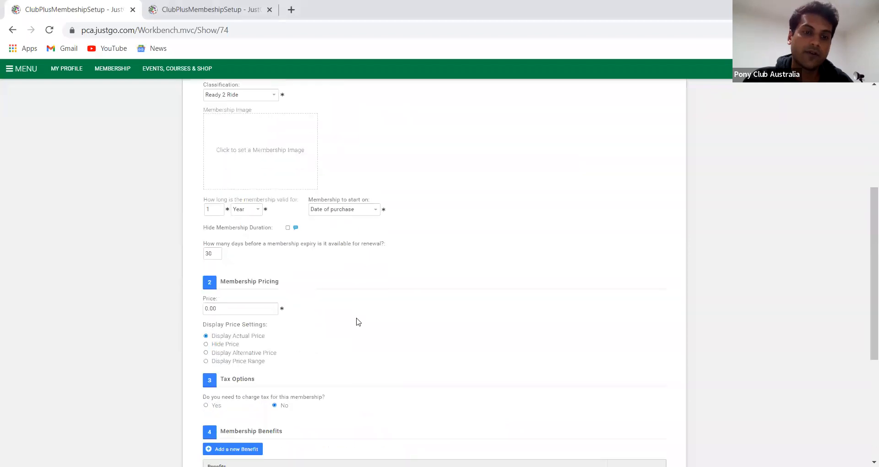
pyautogui.scroll(-1, 359, 322)
pyautogui.click(229, 259)
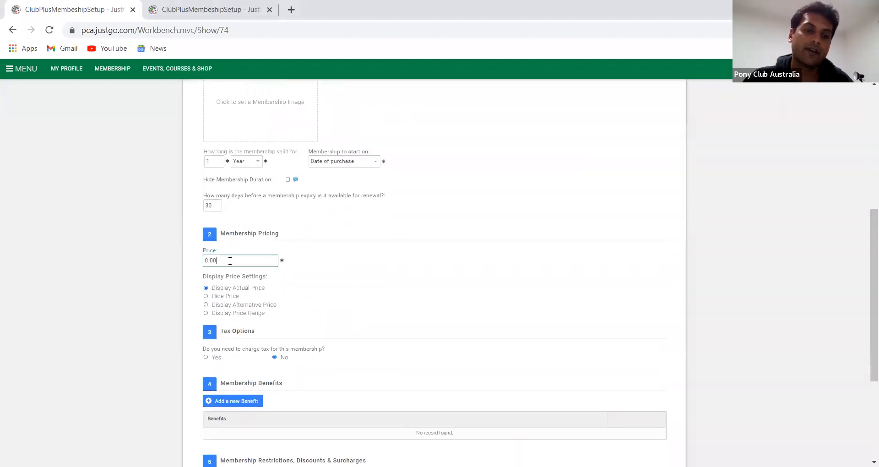
pyautogui.write('40')
pyautogui.click(174, 251)
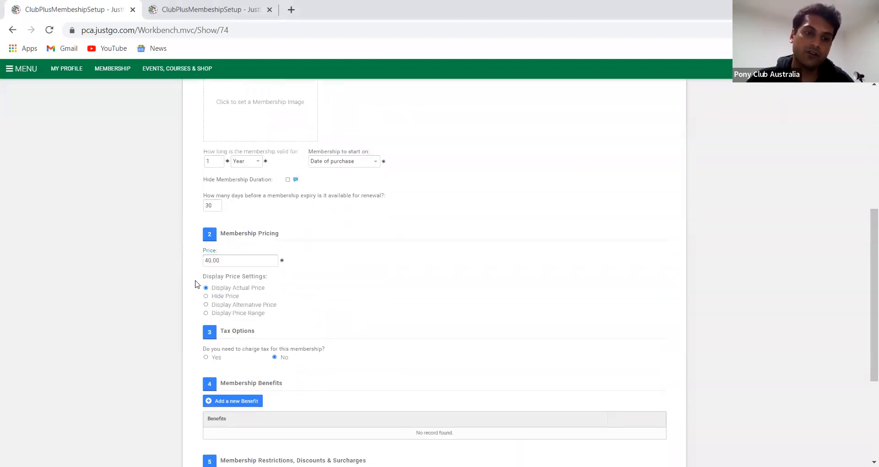
# Make the Ready to Ride membership display an alternative price of 200
pyautogui.click(206, 304)
pyautogui.click(227, 336)
pyautogui.write('2')
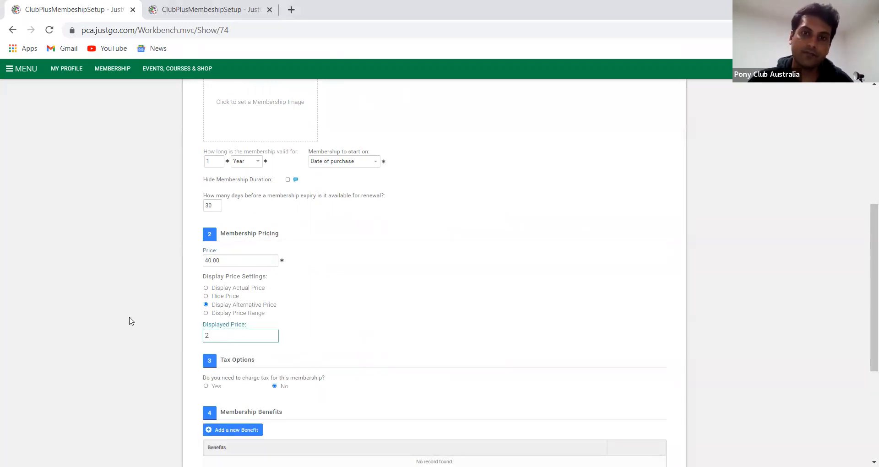
pyautogui.write('00')
pyautogui.click(359, 355)
# Start a new discount rule for the Ready to Ride membership with the description "Upgrade from Ready 2 Ride to Junior"
pyautogui.scroll(-4, 359, 355)
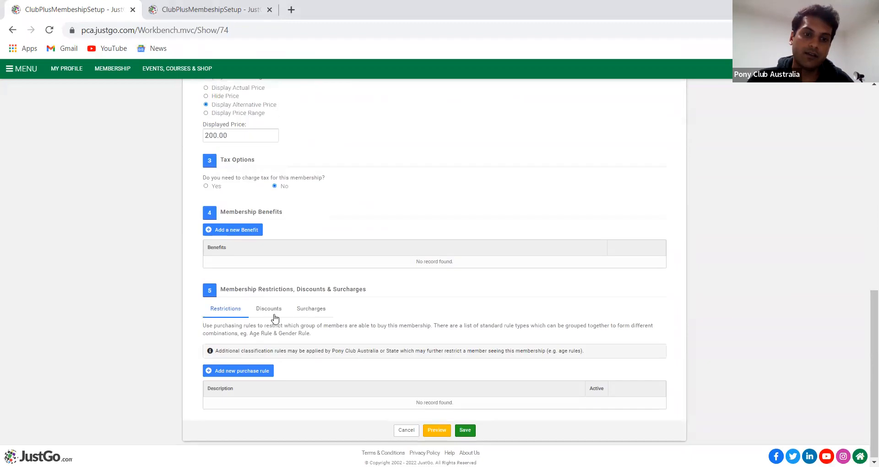
pyautogui.click(270, 312)
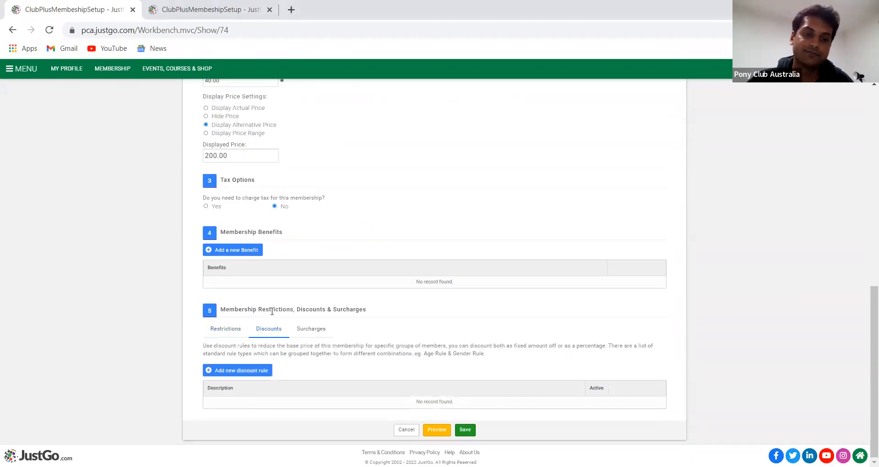
pyautogui.click(255, 374)
pyautogui.scroll(-3, 249, 338)
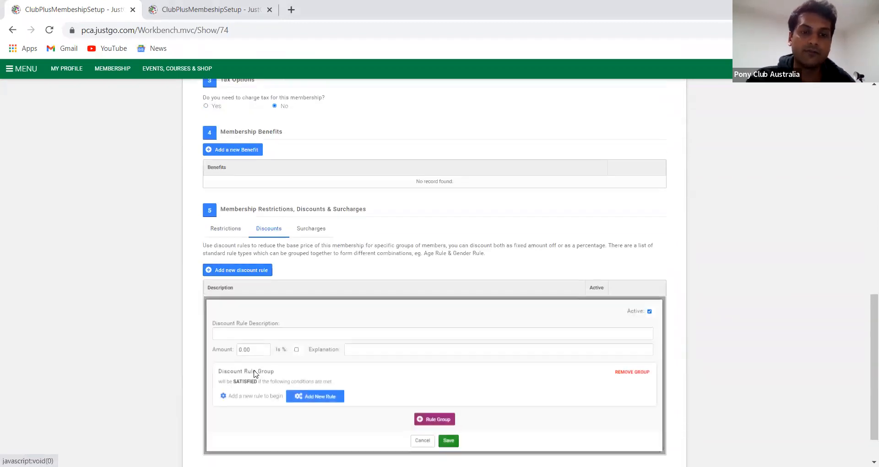
pyautogui.click(241, 287)
pyautogui.write('Upgrade fro')
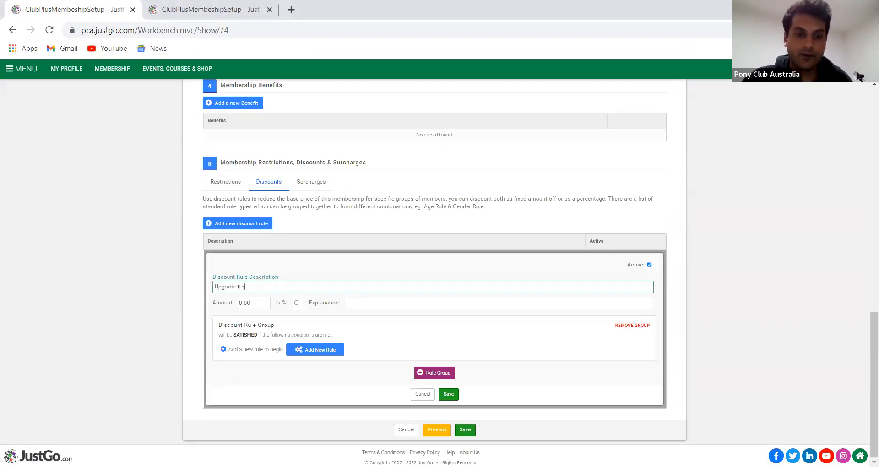
pyautogui.write('m Ready 2 Ride to')
pyautogui.write('Junior')
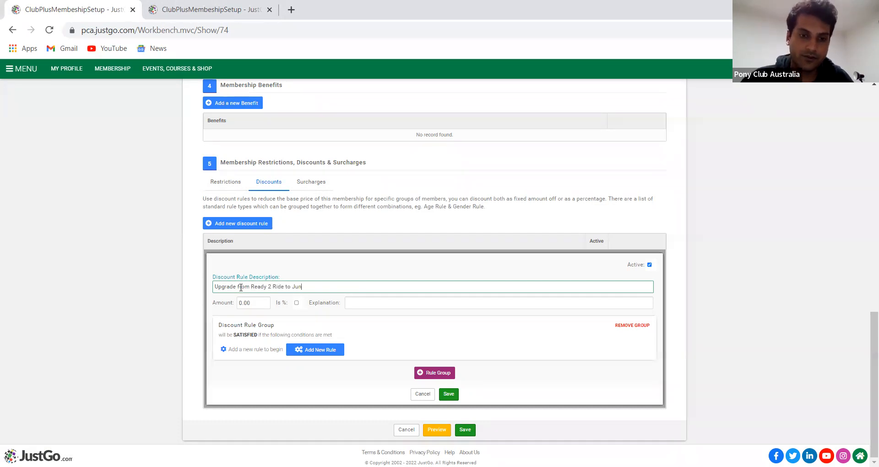
# Set the Ready 2 Ride to Junior rule's fixed discount amount to 40
pyautogui.click(251, 302)
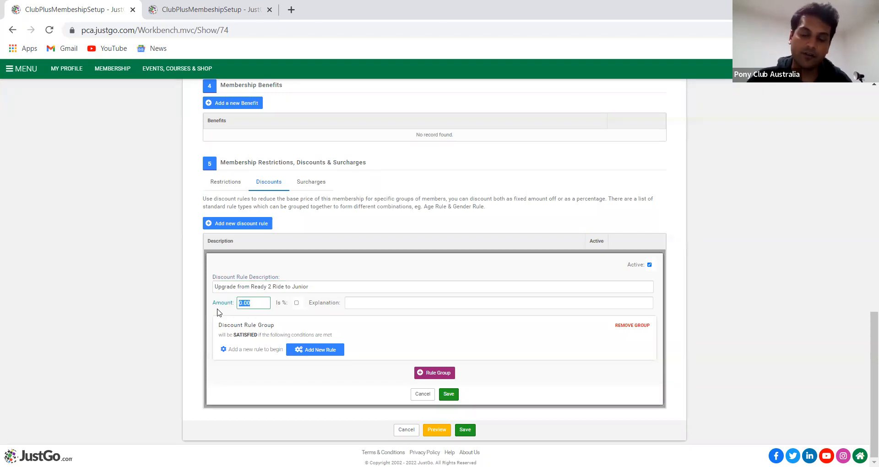
pyautogui.write('40')
pyautogui.press('Tab')
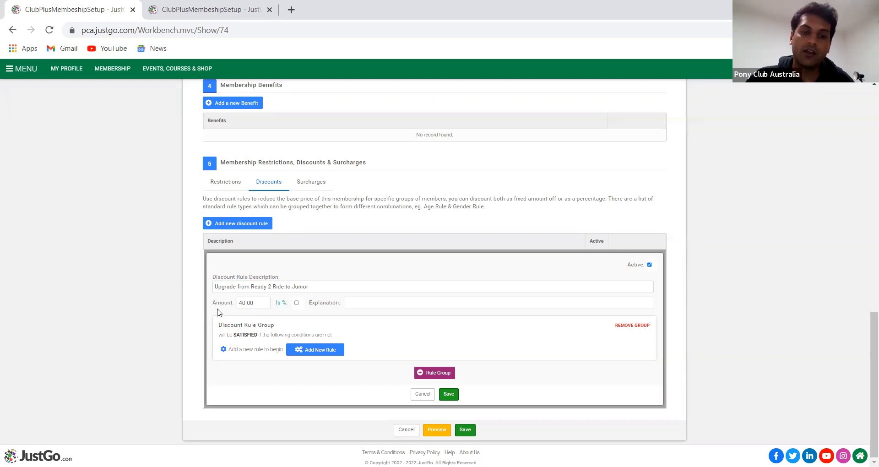
# Add a "Member has any of the following memberships" condition to the Ready 2 Ride to Junior discount rule group
pyautogui.click(308, 351)
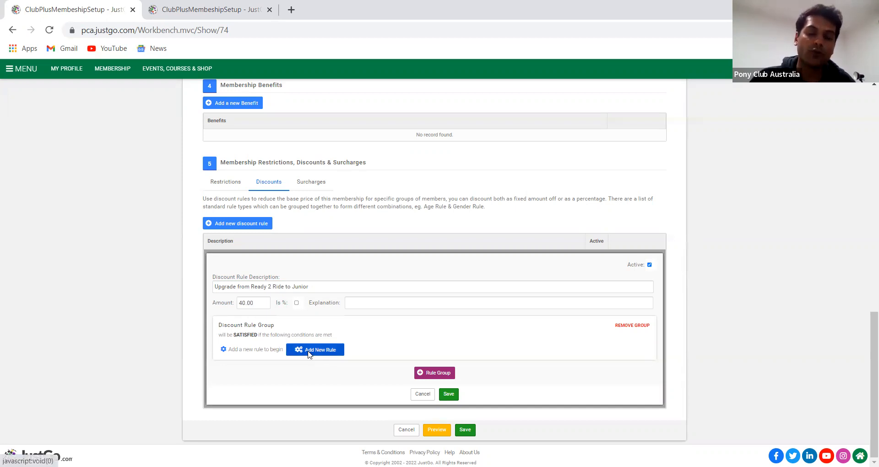
pyautogui.scroll(-4, 269, 351)
pyautogui.scroll(-4, 268, 352)
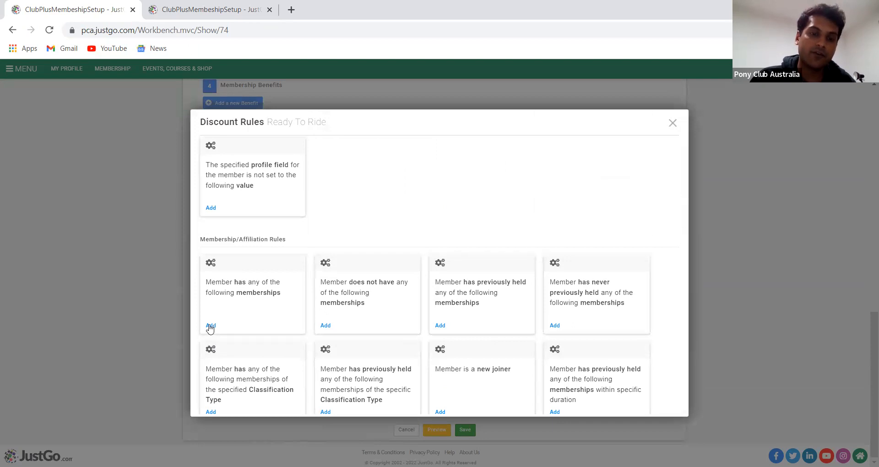
pyautogui.click(211, 326)
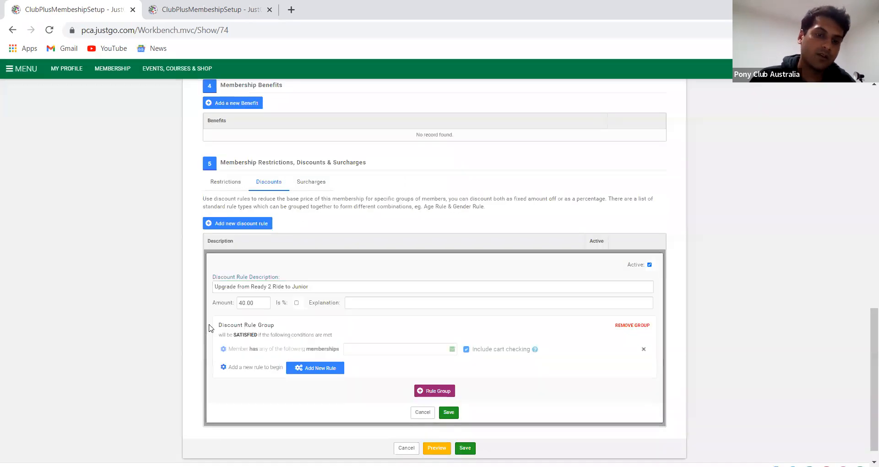
# Select Ready to Ride as the condition's membership, and save both the discount rule and the membership
pyautogui.click(452, 350)
pyautogui.scroll(-3, 412, 375)
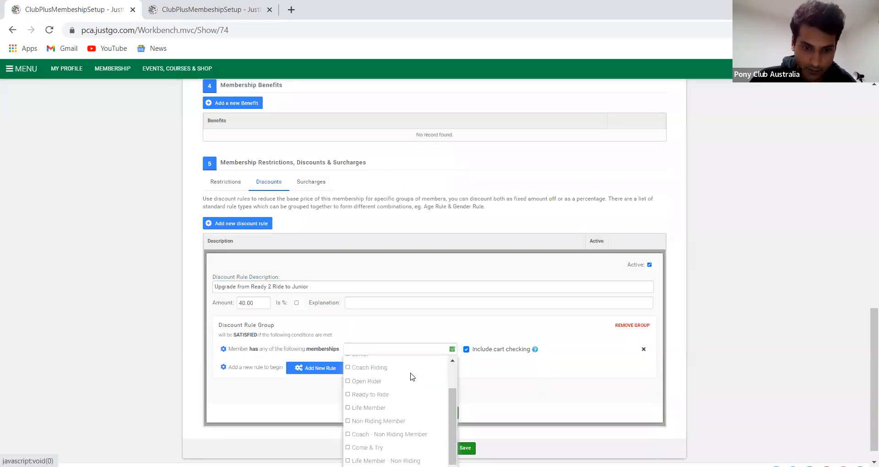
pyautogui.scroll(-2, 412, 394)
pyautogui.scroll(-1, 477, 421)
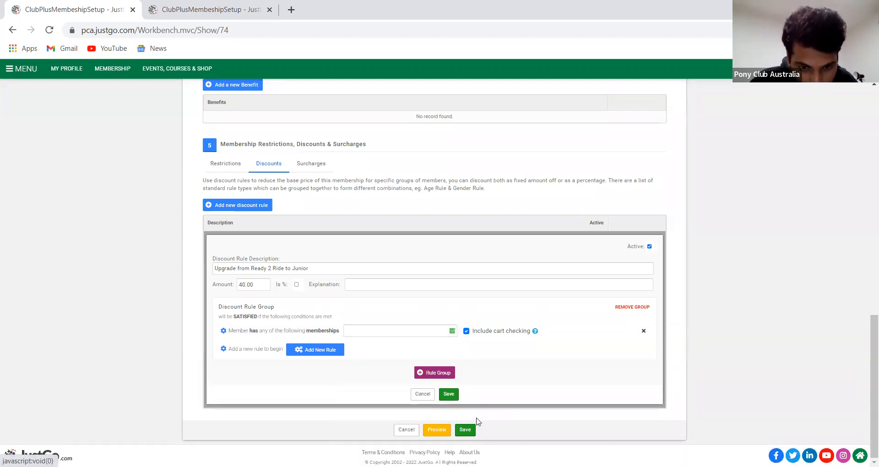
pyautogui.click(452, 331)
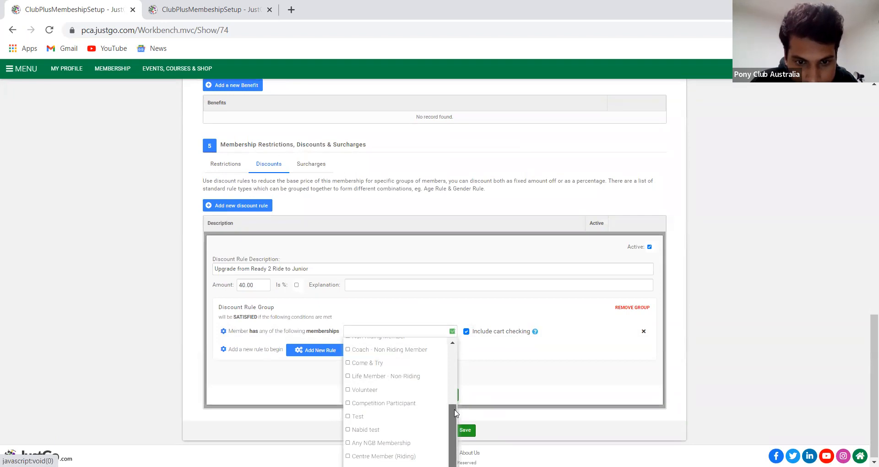
pyautogui.scroll(3, 455, 396)
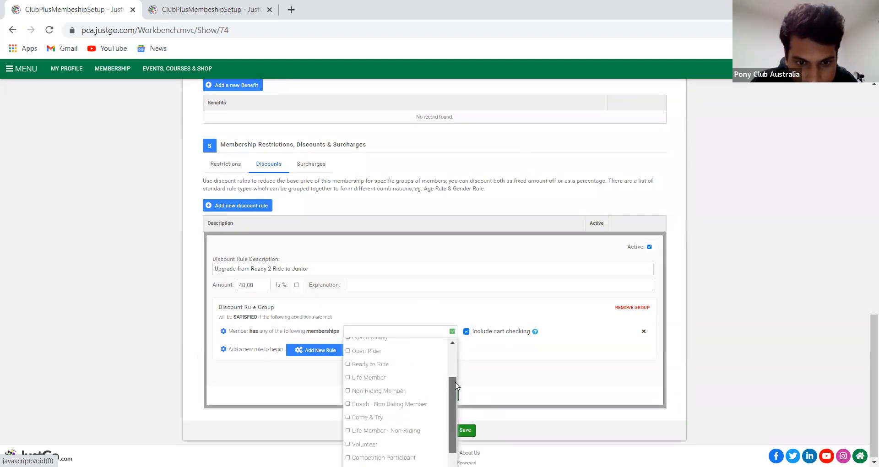
pyautogui.click(349, 367)
pyautogui.click(517, 361)
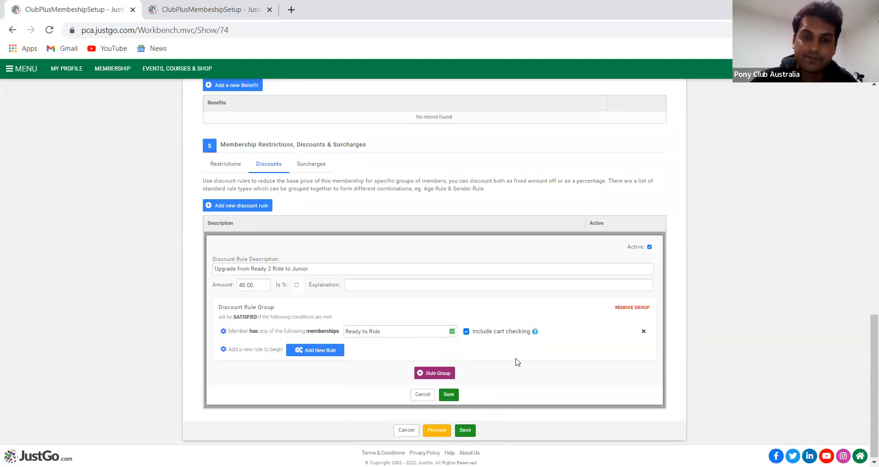
pyautogui.click(450, 393)
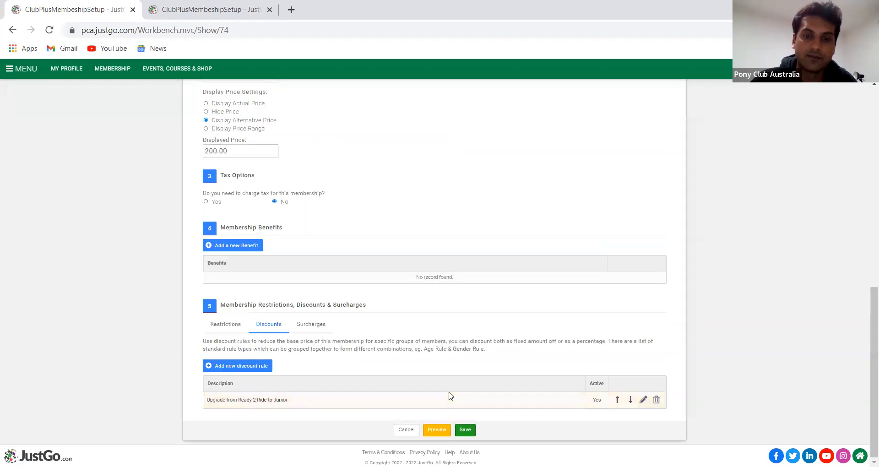
pyautogui.click(464, 431)
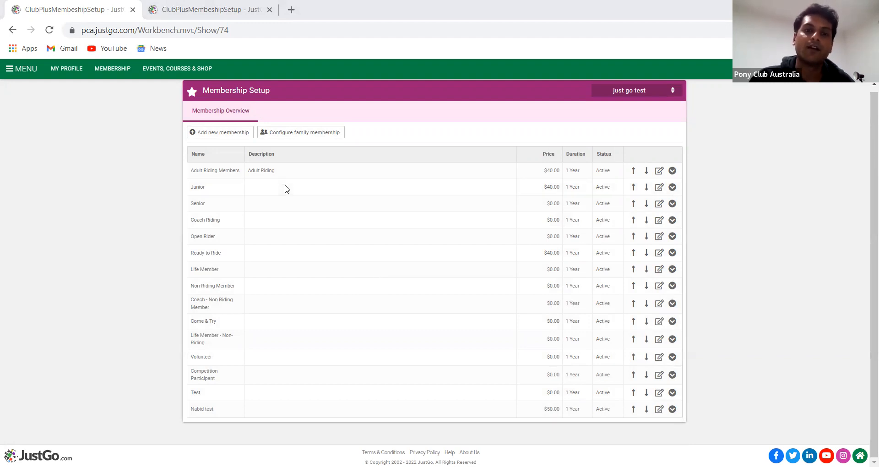
# Start configuring a new family membership and name it "Family Membership - Test Club"
pyautogui.click(309, 135)
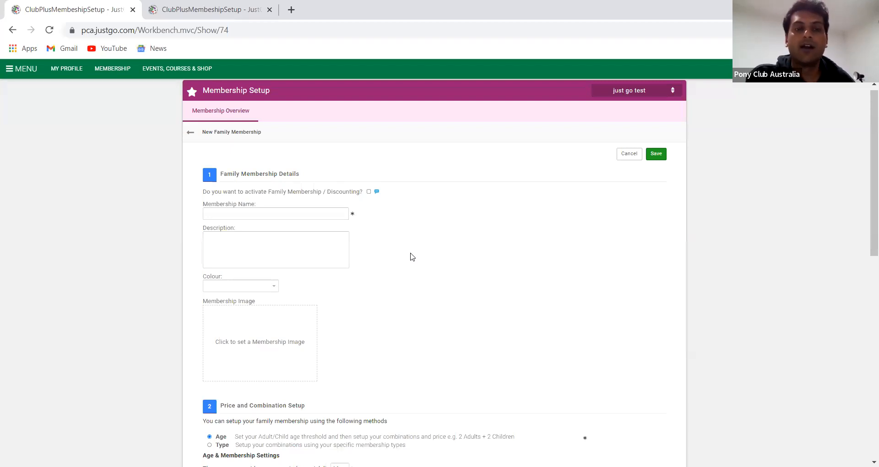
pyautogui.click(246, 213)
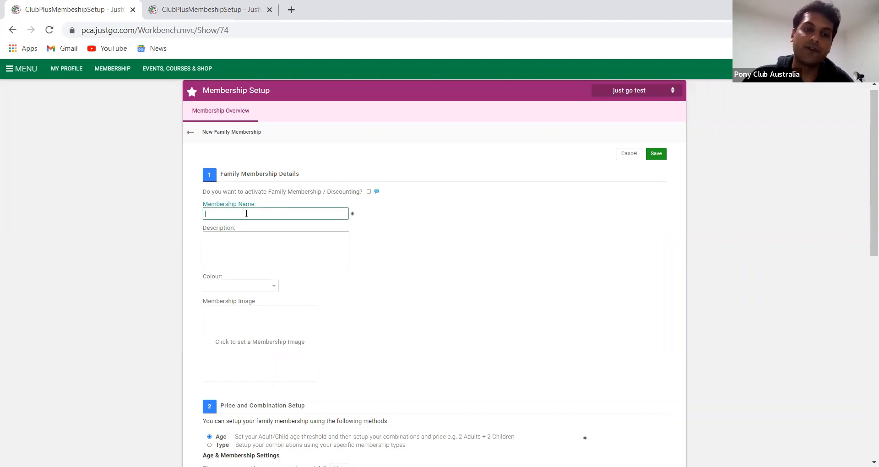
pyautogui.write('Famil')
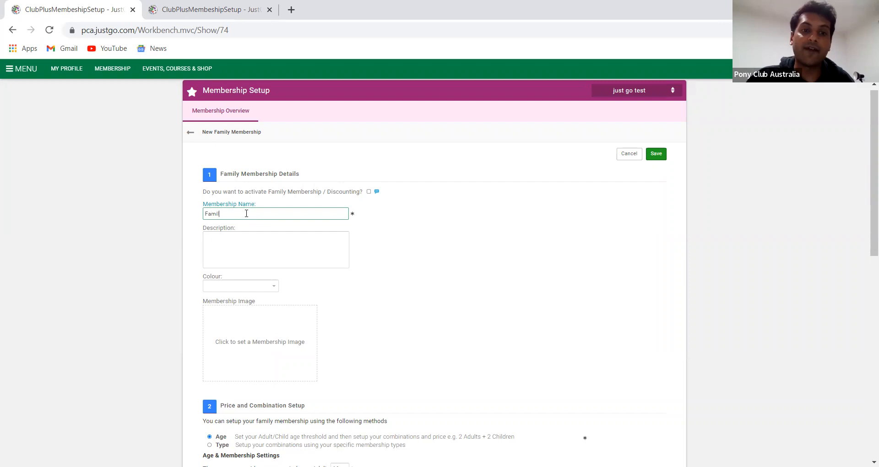
pyautogui.write('y M')
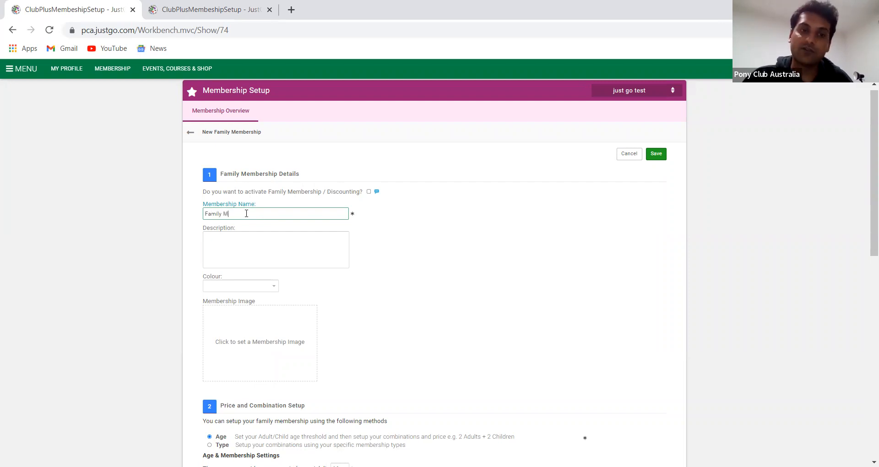
pyautogui.write('embershi')
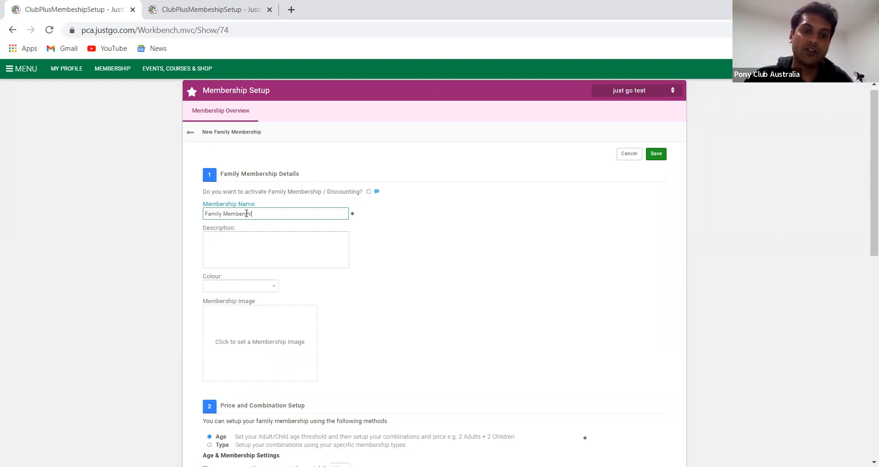
pyautogui.write('p - J')
pyautogui.press('BackSpace')
pyautogui.write('Test Club')
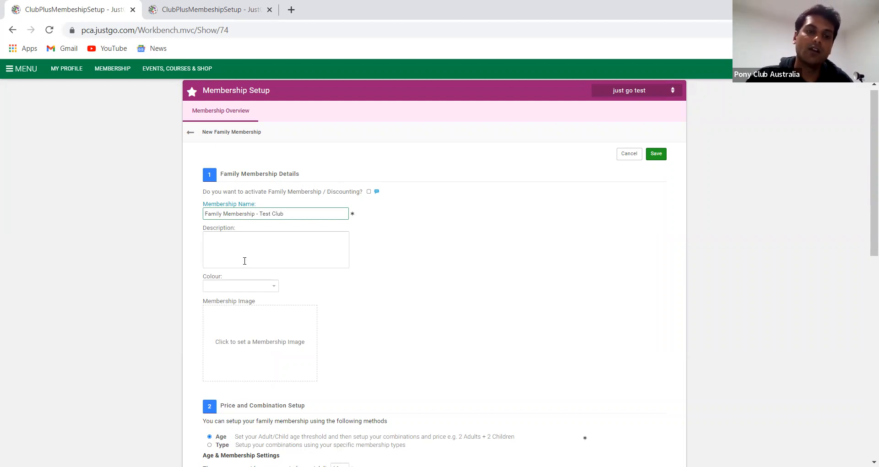
pyautogui.click(245, 261)
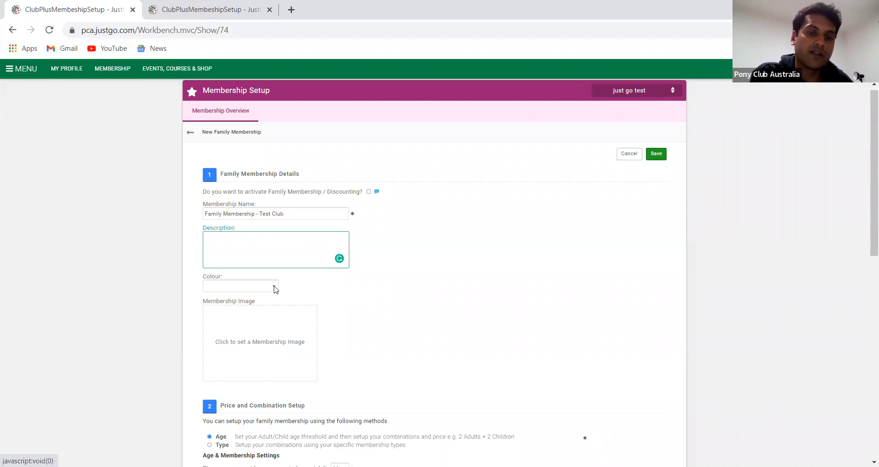
# Base the family membership on Type, with Adult Riding Members, Junior and Ready to Ride as the valid memberships
pyautogui.scroll(-4, 404, 328)
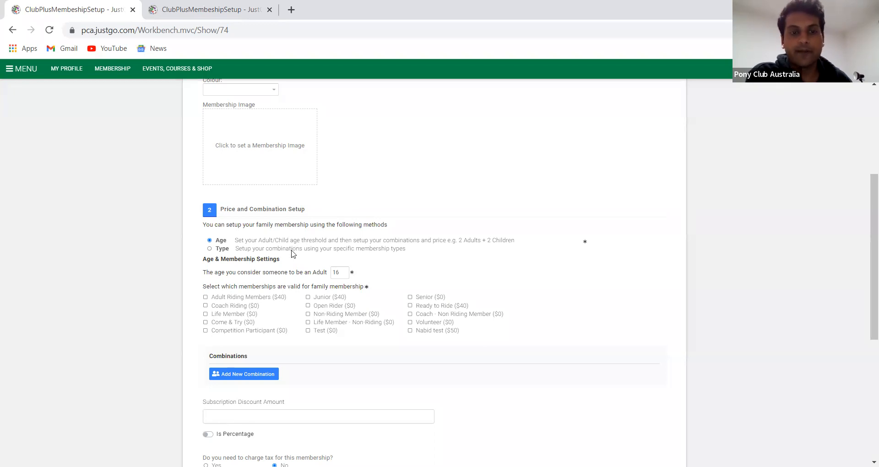
pyautogui.click(210, 249)
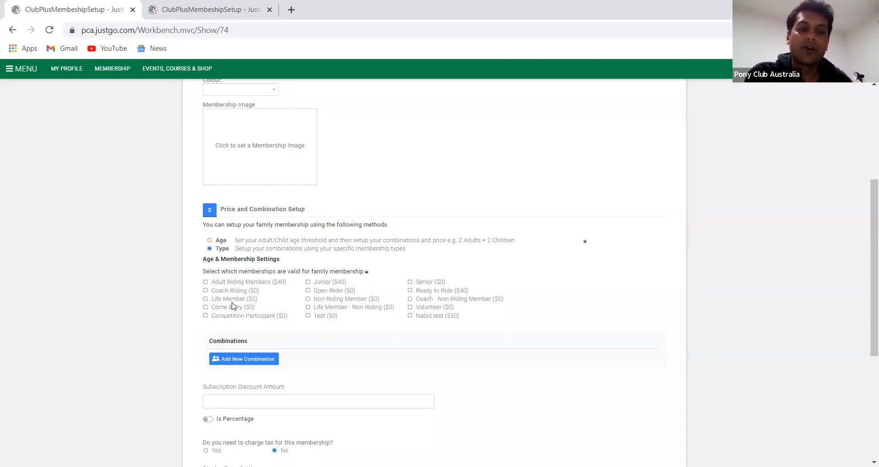
pyautogui.click(205, 282)
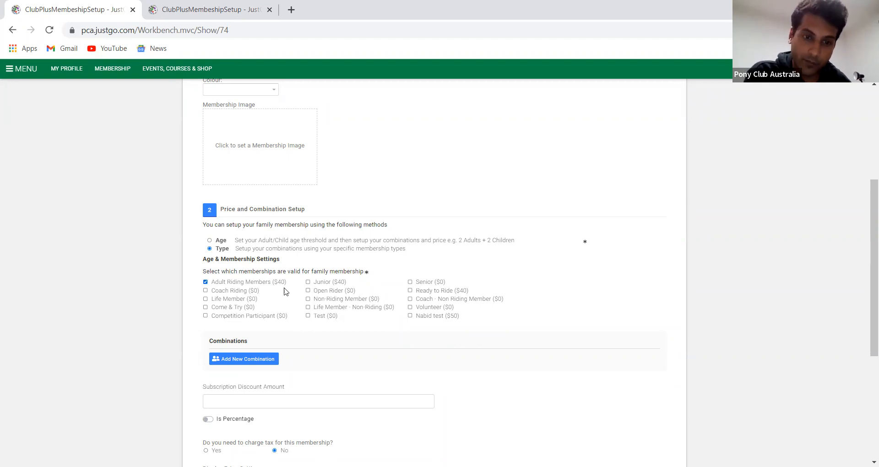
pyautogui.click(308, 283)
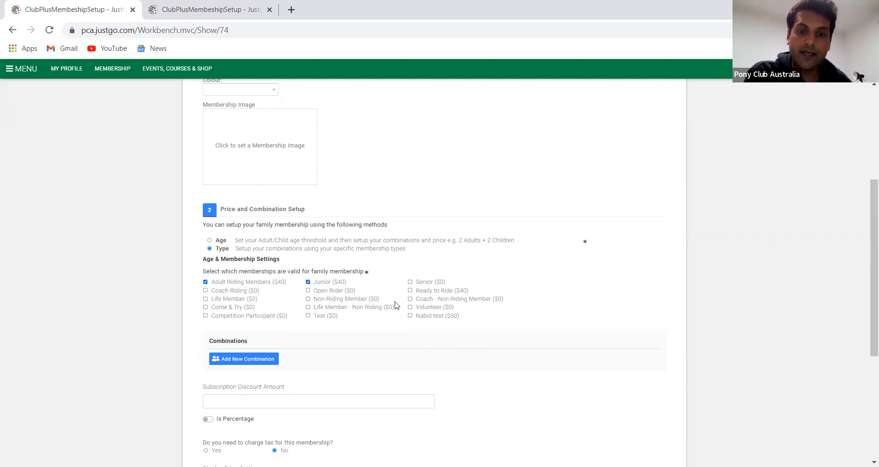
pyautogui.click(410, 290)
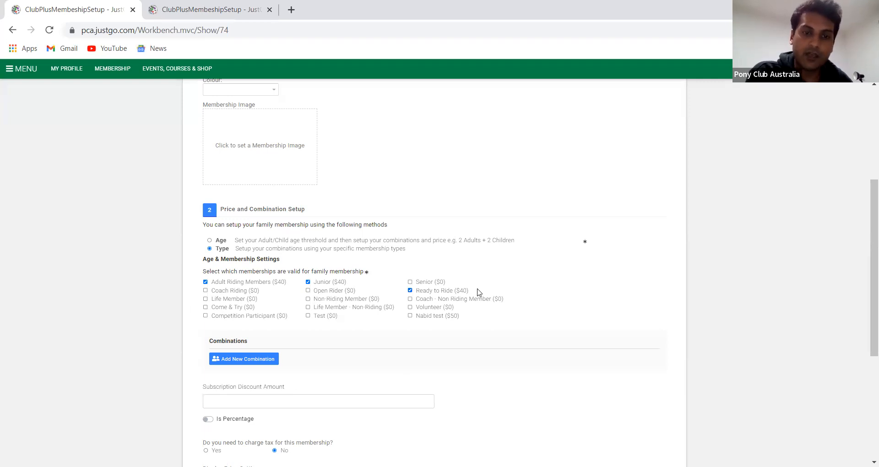
# Add a new combination to the family membership, with Adult Riding Members and Junior in its first membership group
pyautogui.scroll(-1, 319, 306)
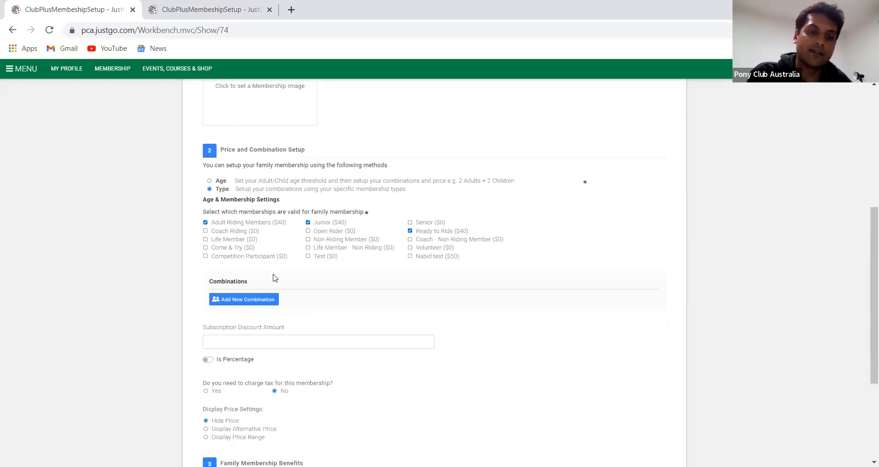
pyautogui.click(249, 300)
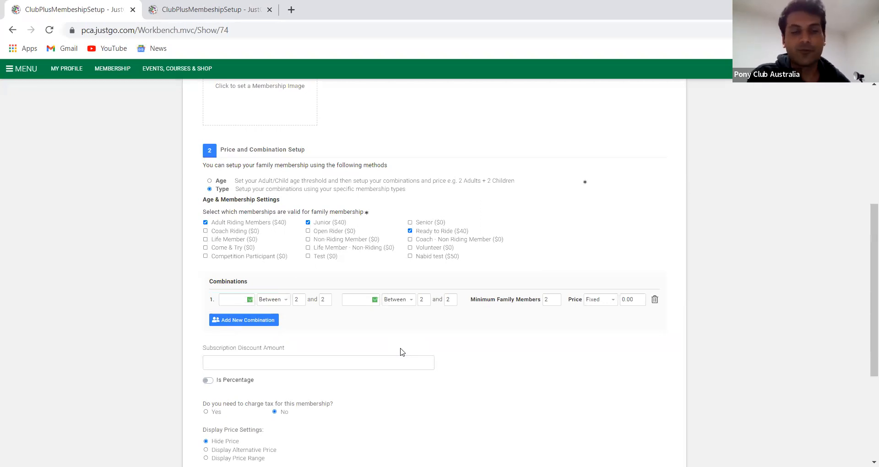
pyautogui.click(249, 300)
pyautogui.click(243, 315)
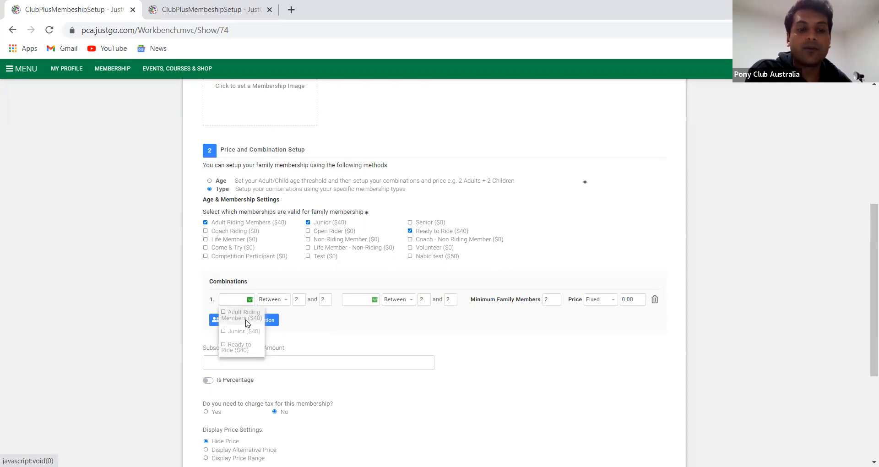
pyautogui.click(245, 332)
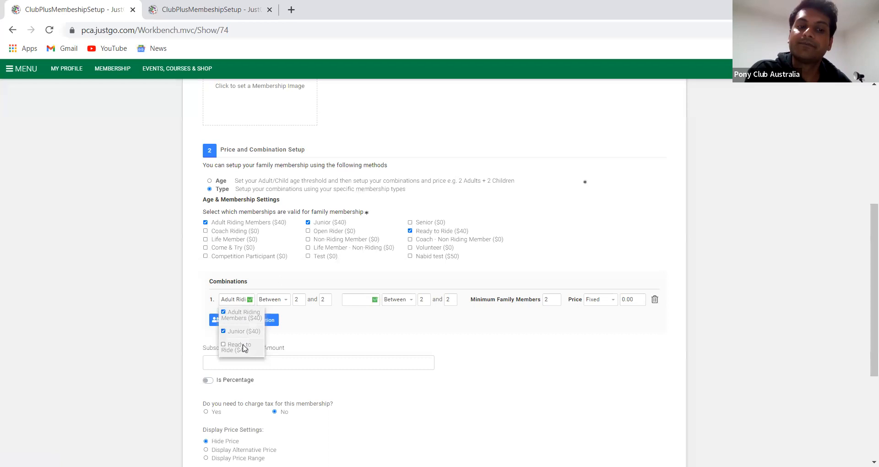
pyautogui.click(373, 334)
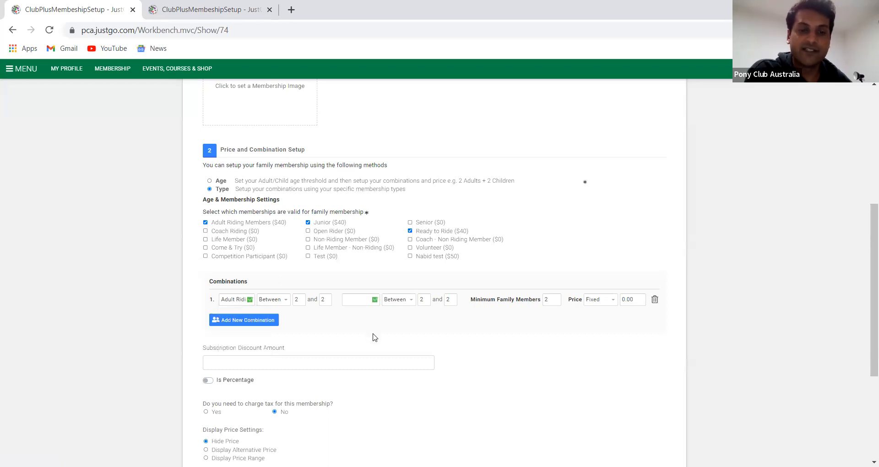
# Change both quantity conditions of the combination to Equal To and set the second group's quantity to 0
pyautogui.click(285, 301)
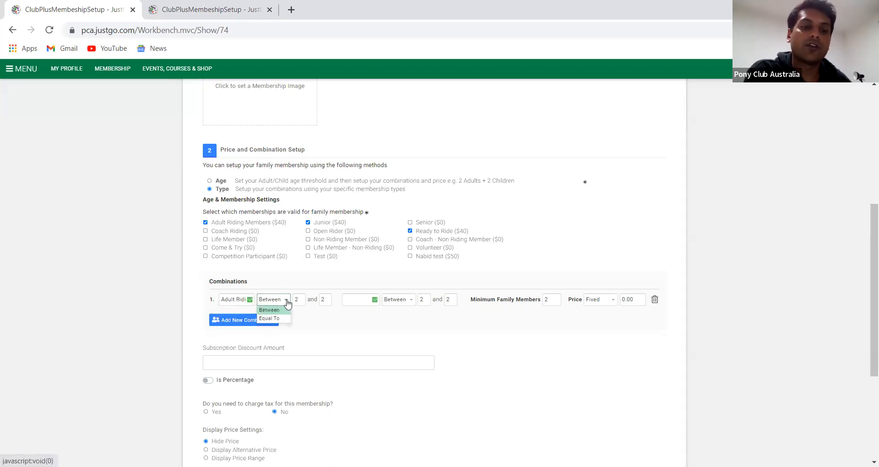
pyautogui.click(272, 318)
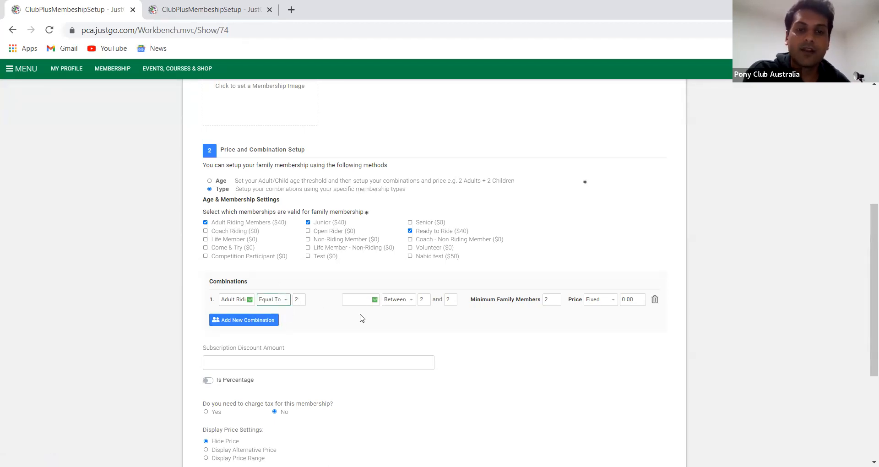
pyautogui.click(412, 301)
pyautogui.click(402, 320)
pyautogui.doubleClick(423, 301)
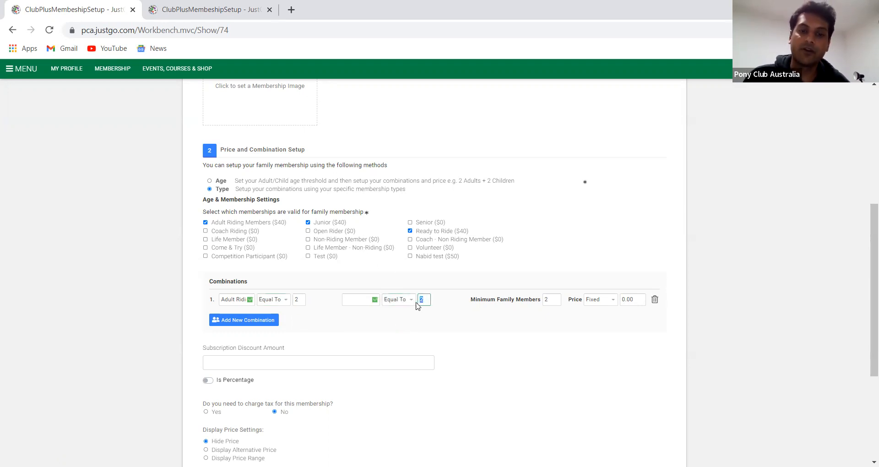
pyautogui.write('0')
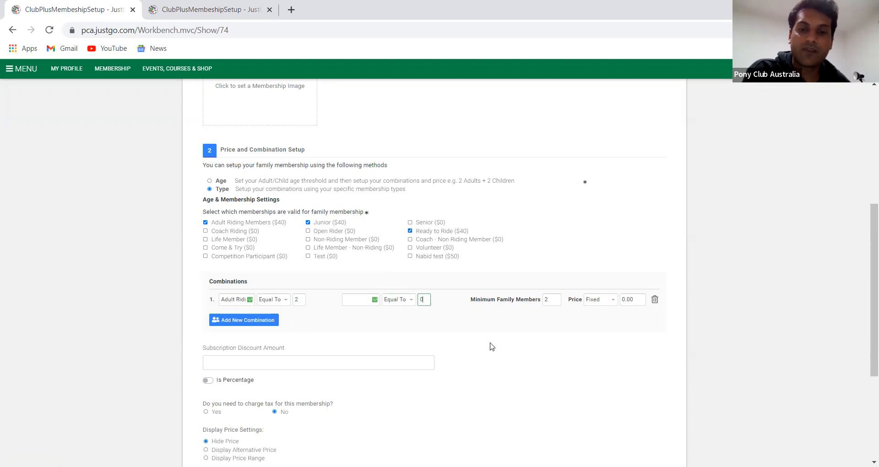
pyautogui.press('Tab')
# Set the fixed price of the two-member family combination to 75
pyautogui.click(553, 300)
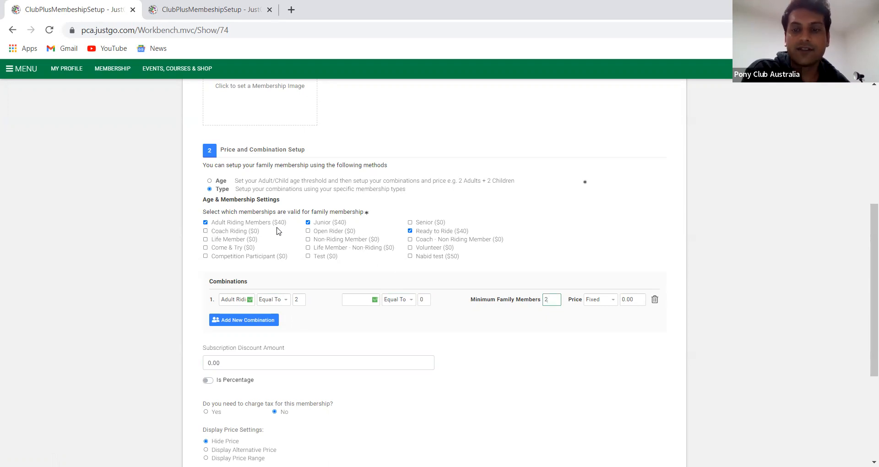
pyautogui.click(635, 299)
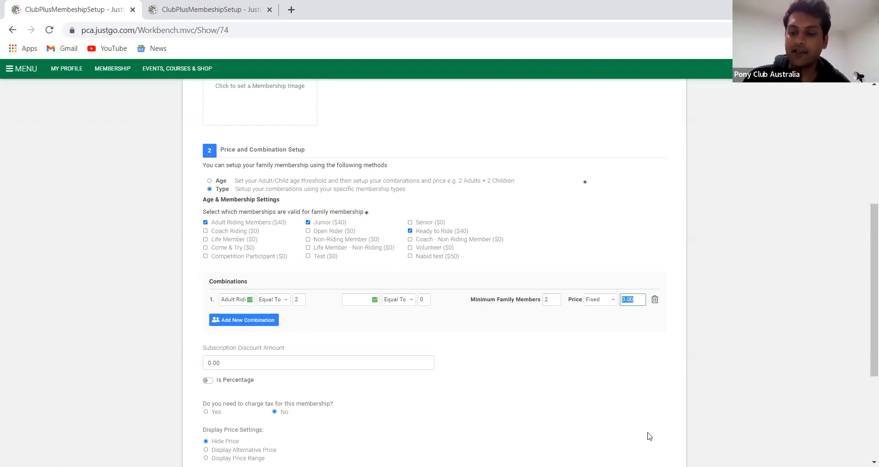
pyautogui.write('75')
pyautogui.click(577, 376)
pyautogui.moveTo(638, 298); pyautogui.dragTo(621, 299)
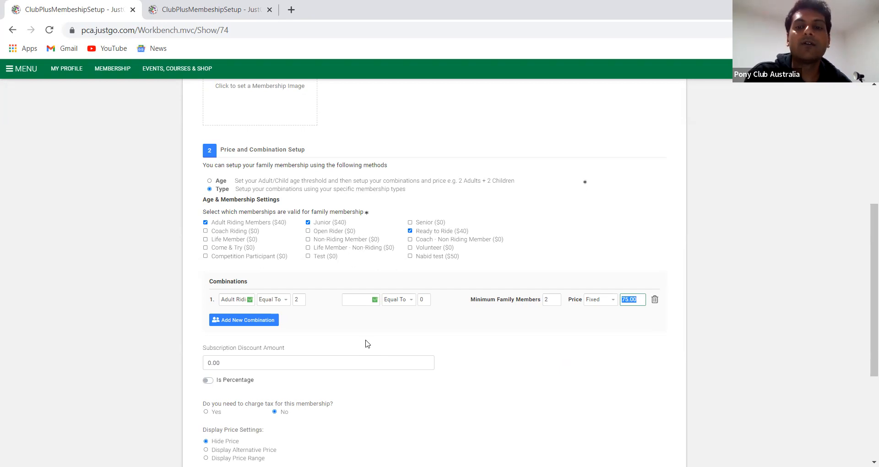
pyautogui.click(418, 325)
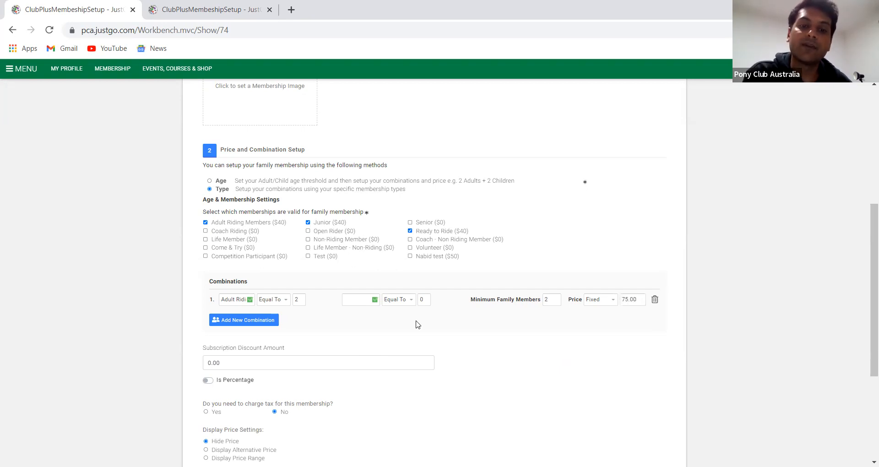
# Add a second combination to the family membership, with Adult Riding Members and Junior in its first membership group
pyautogui.click(236, 325)
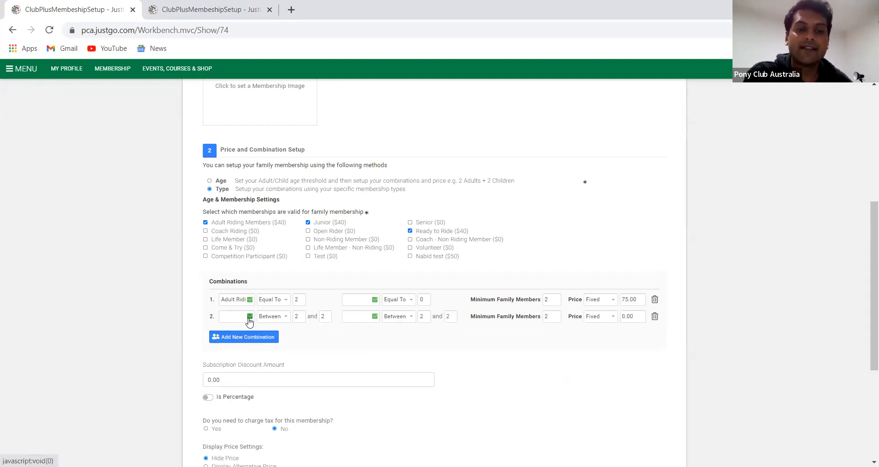
pyautogui.click(249, 318)
pyautogui.click(223, 329)
pyautogui.click(224, 348)
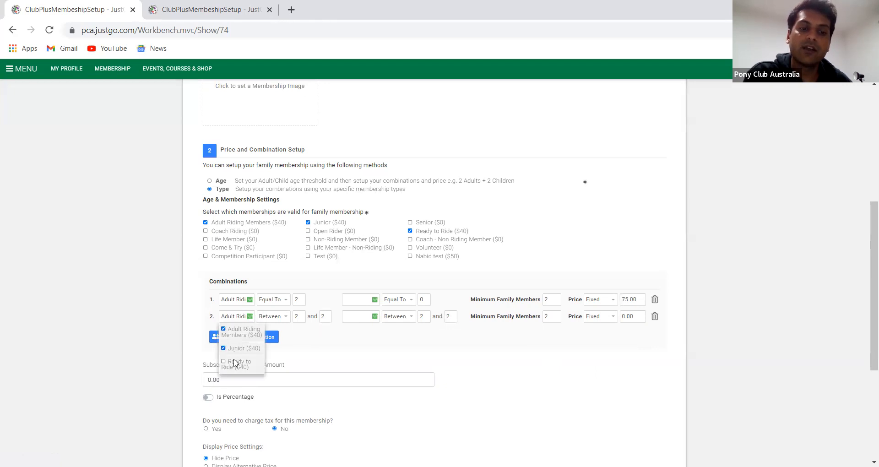
# Set the first quantity condition of the second combination to Equal To 3
pyautogui.click(285, 316)
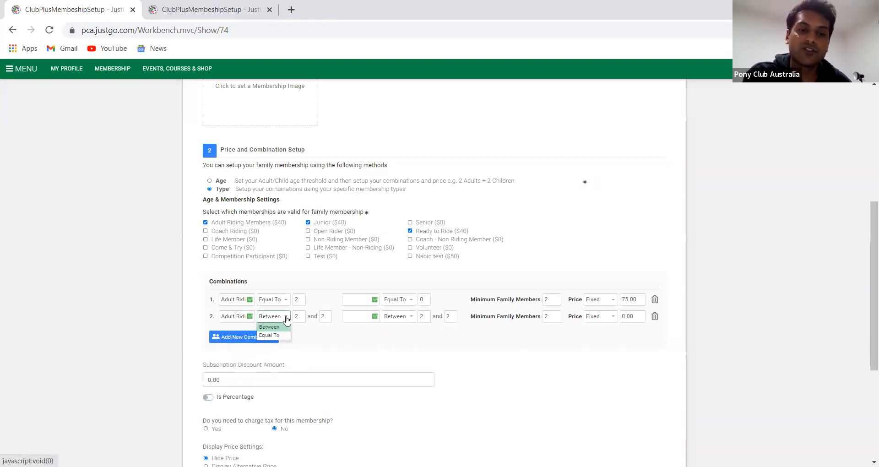
pyautogui.click(281, 337)
pyautogui.click(297, 317)
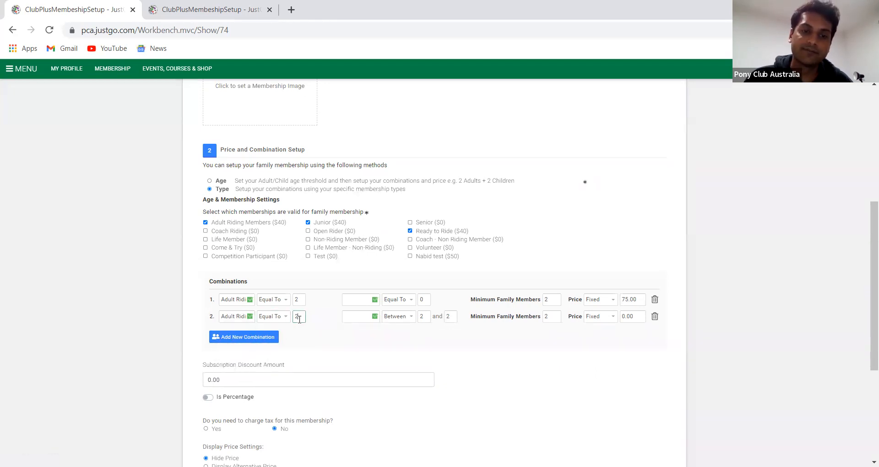
pyautogui.write('3')
pyautogui.press('Tab')
pyautogui.press('Tab')
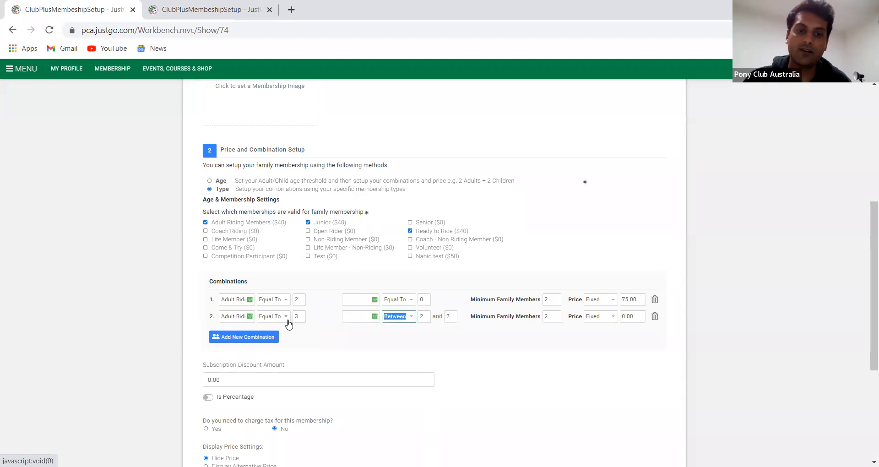
# Set the second group's quantity condition in the second combination to Equal To 0
pyautogui.scroll(-1, 353, 320)
pyautogui.click(357, 322)
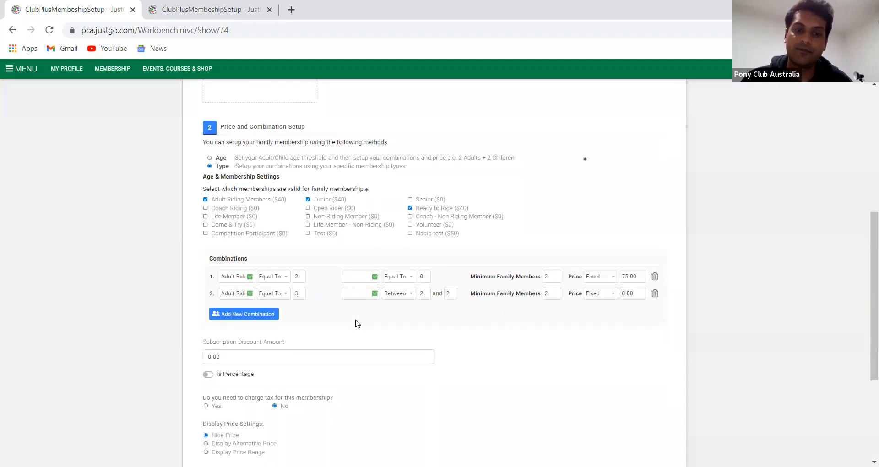
pyautogui.click(413, 299)
pyautogui.click(399, 305)
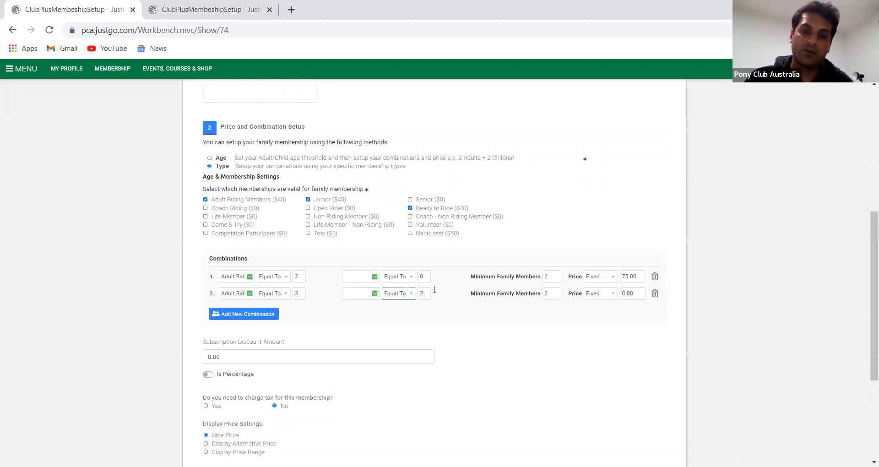
pyautogui.doubleClick(427, 293)
pyautogui.write('0')
pyautogui.press('Tab')
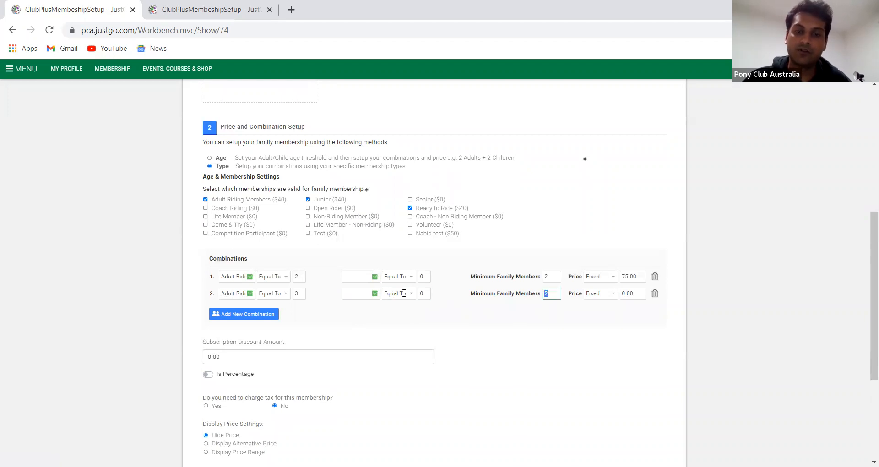
# Set the second combination's minimum family members to 3 and its fixed price to 105
pyautogui.write('3')
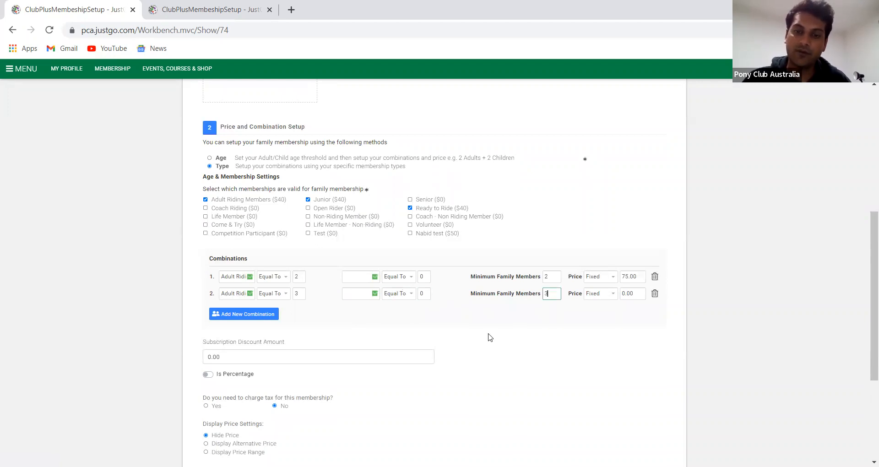
pyautogui.click(633, 294)
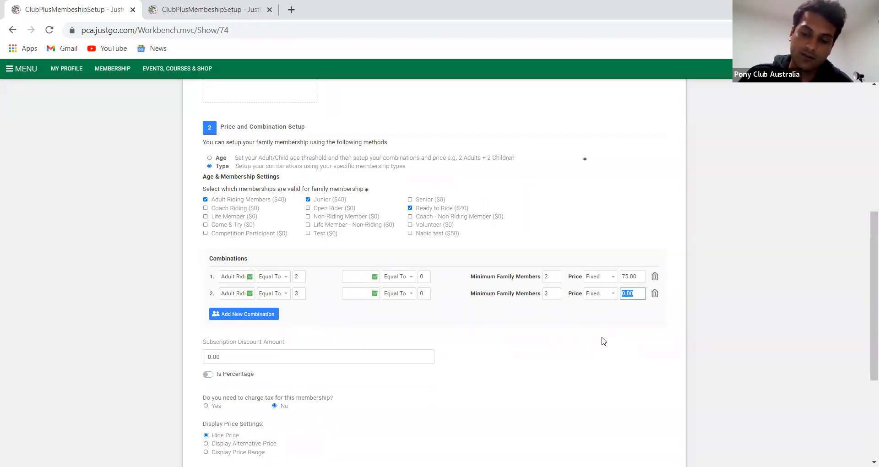
pyautogui.write('105')
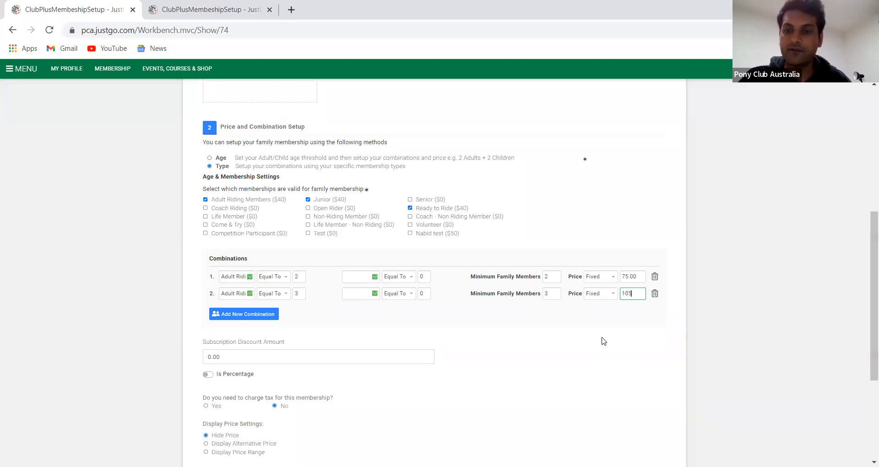
pyautogui.press('Tab')
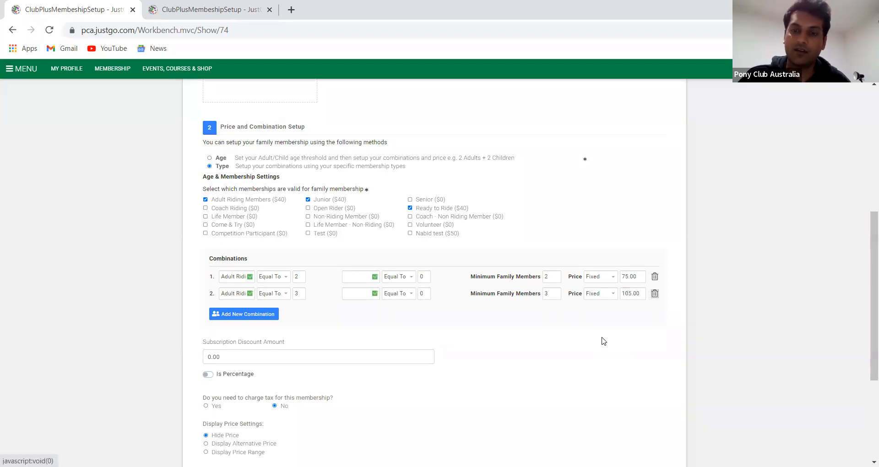
pyautogui.press('Tab')
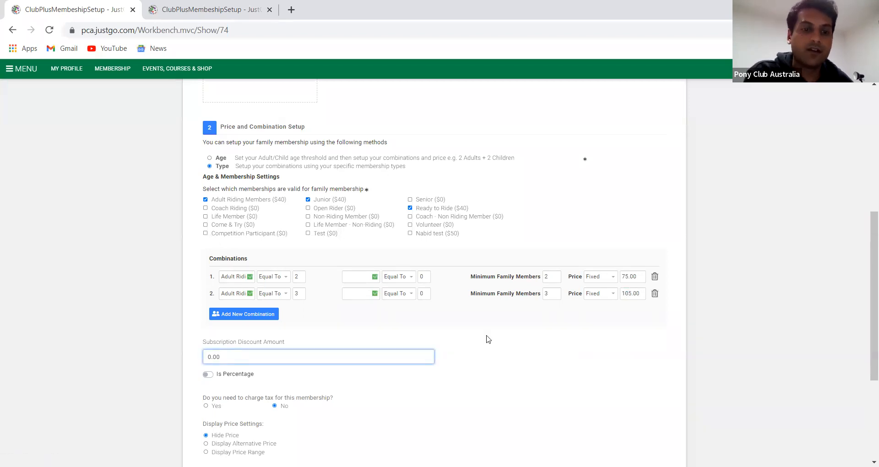
pyautogui.scroll(-2, 487, 339)
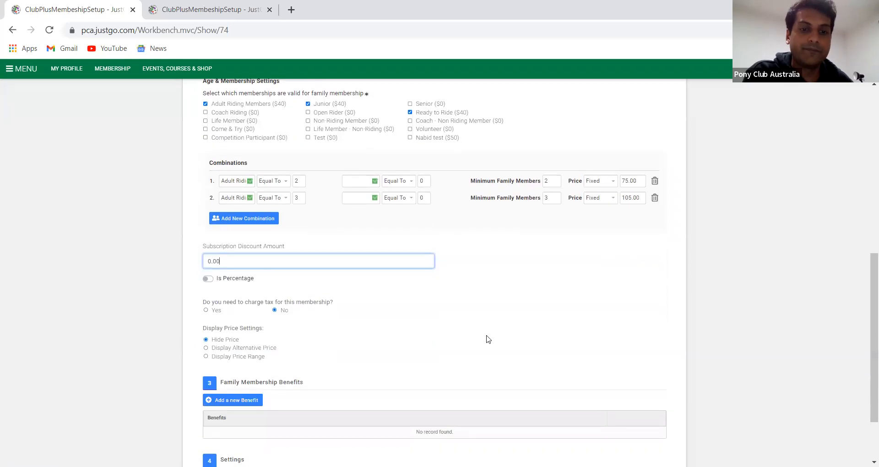
pyautogui.click(247, 218)
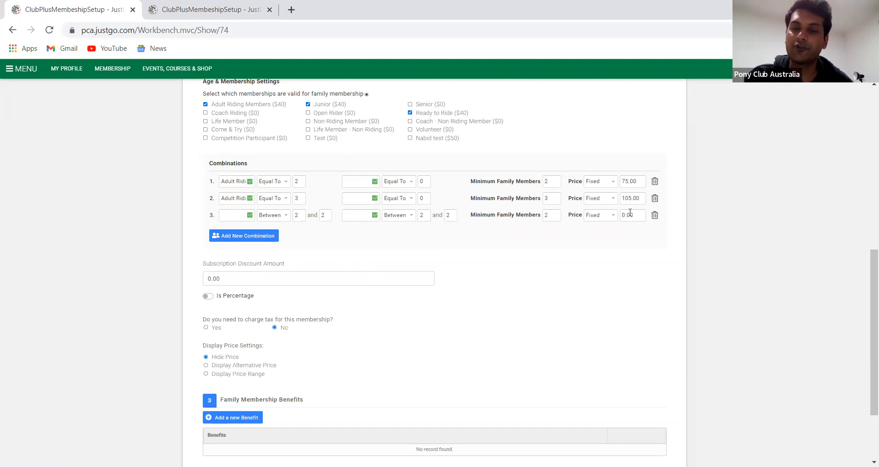
pyautogui.click(655, 216)
# Make Non-Riding Member the only valid membership, clearing Adult Riding Members, Junior and Ready to Ride
pyautogui.scroll(2, 472, 252)
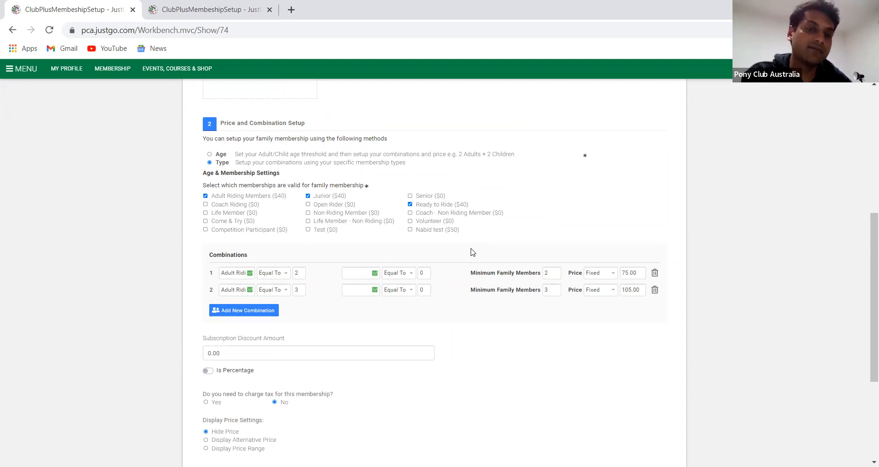
pyautogui.click(308, 213)
pyautogui.click(308, 195)
pyautogui.click(205, 196)
pyautogui.click(410, 205)
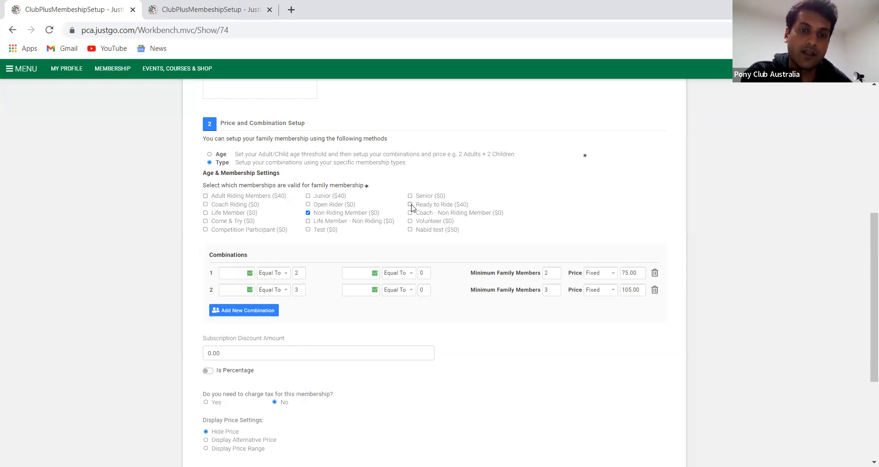
# Assign Non-Riding Member to the first combination at a fixed price of 20, and delete the second combination
pyautogui.click(250, 274)
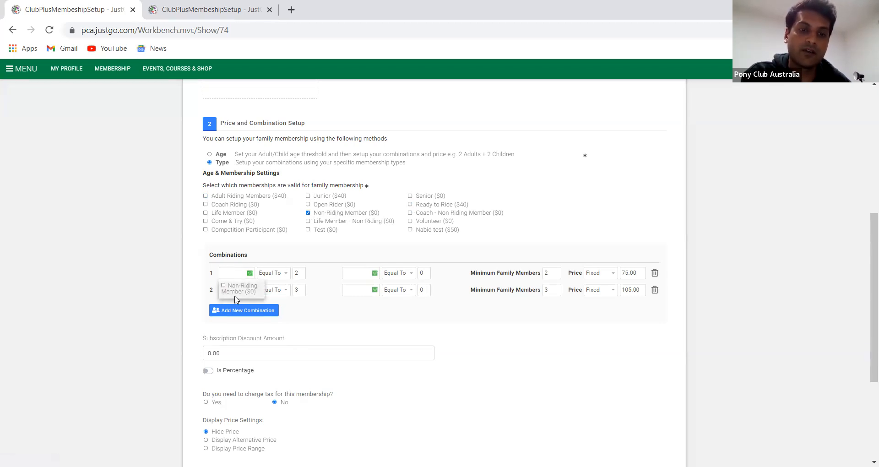
pyautogui.click(235, 293)
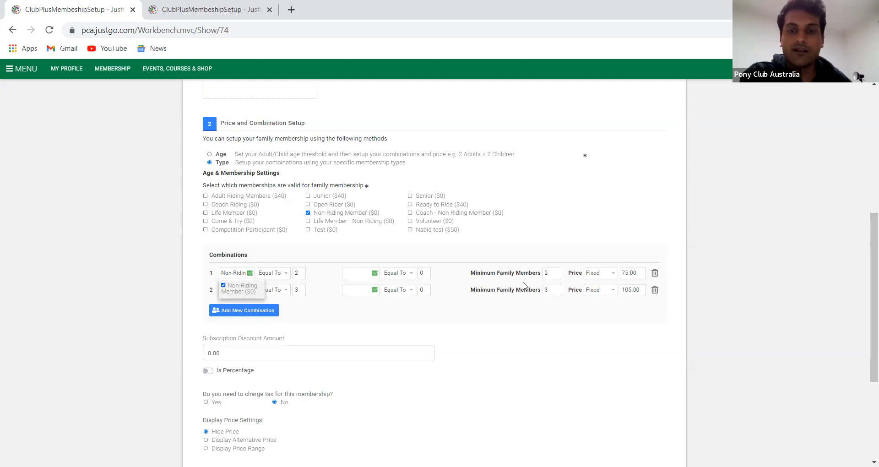
pyautogui.click(628, 273)
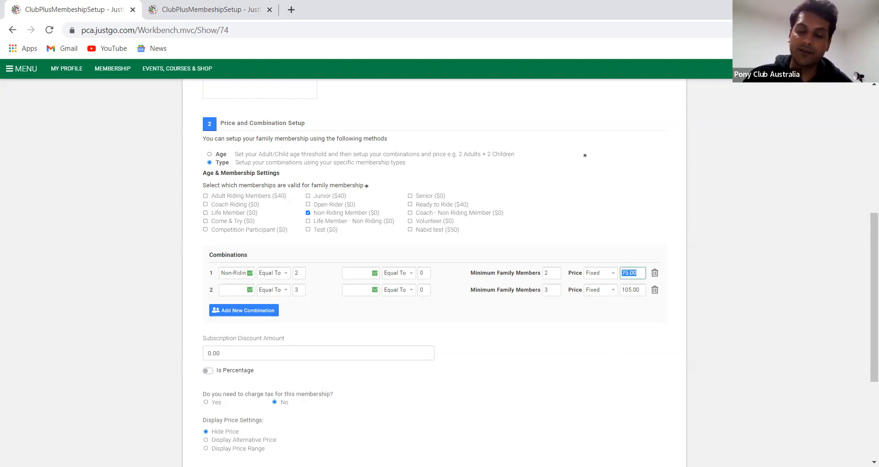
pyautogui.write('20')
pyautogui.click(602, 408)
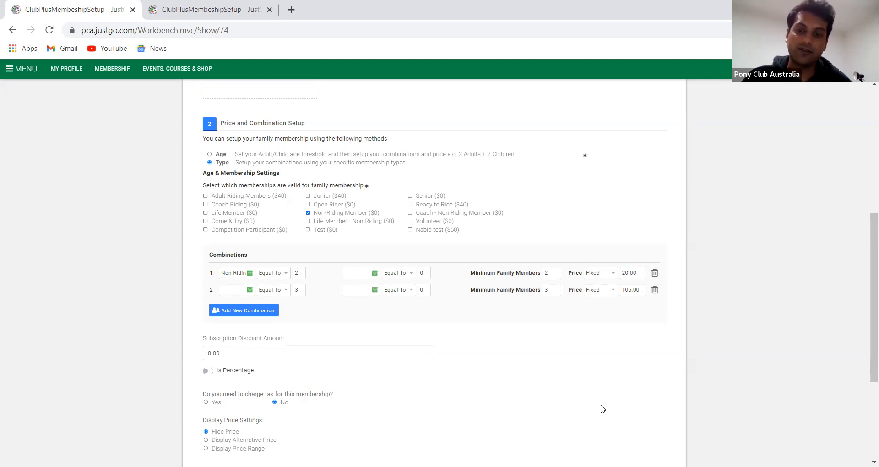
pyautogui.click(654, 290)
# Review the family membership's subscription discount, tax, price display and description settings
pyautogui.scroll(-4, 505, 320)
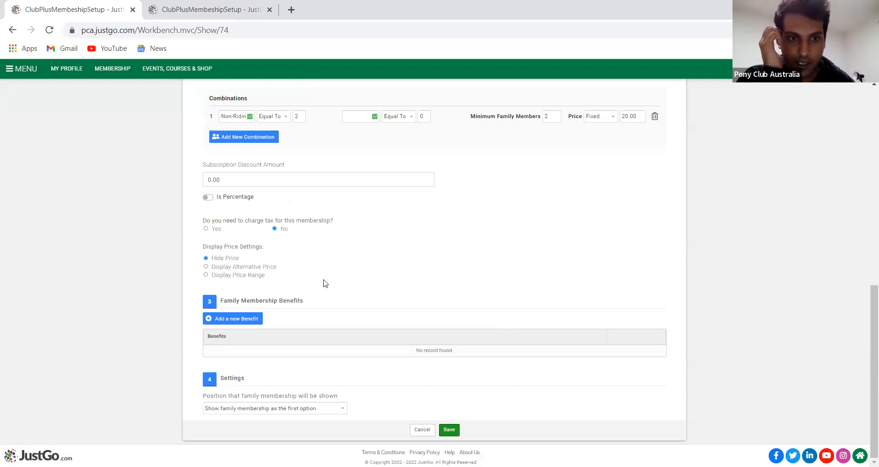
pyautogui.moveTo(250, 176); pyautogui.dragTo(206, 182)
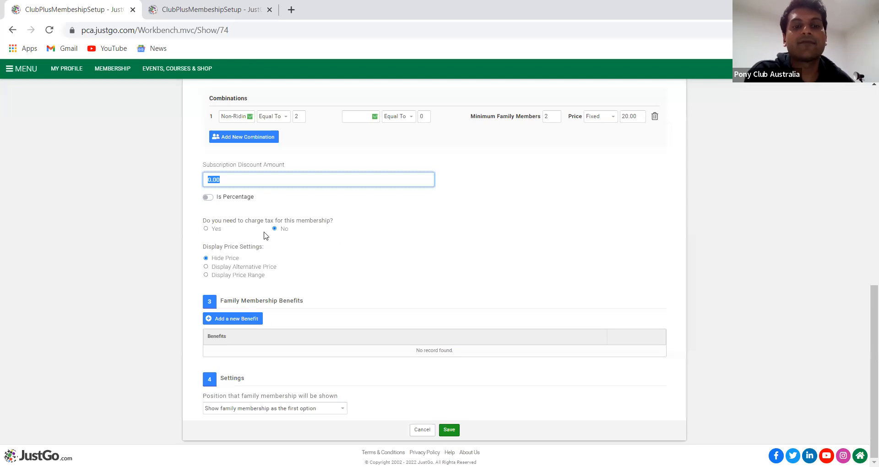
pyautogui.click(206, 229)
pyautogui.click(428, 313)
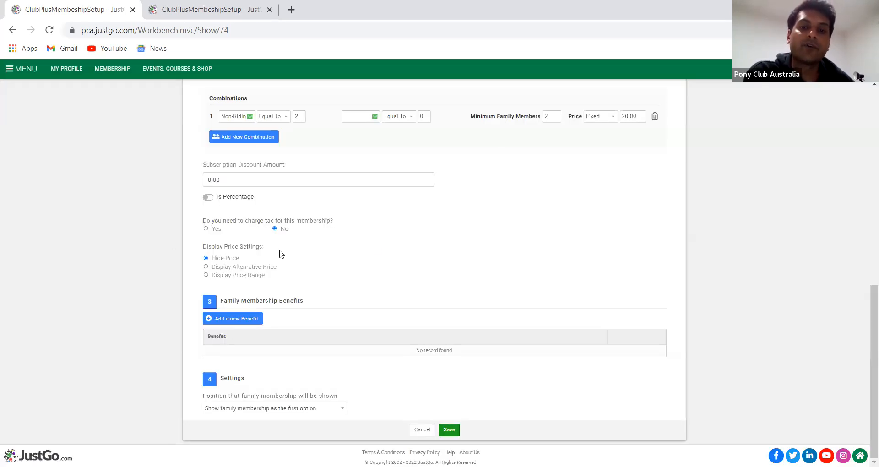
pyautogui.scroll(3, 528, 239)
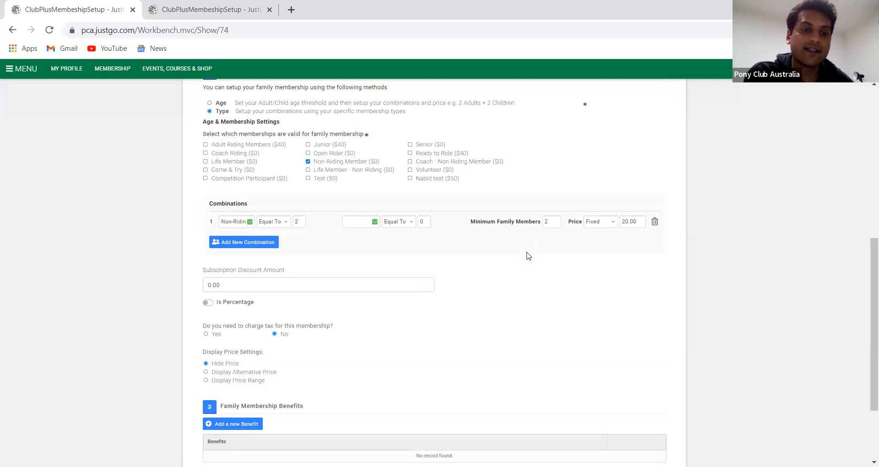
pyautogui.scroll(10, 529, 340)
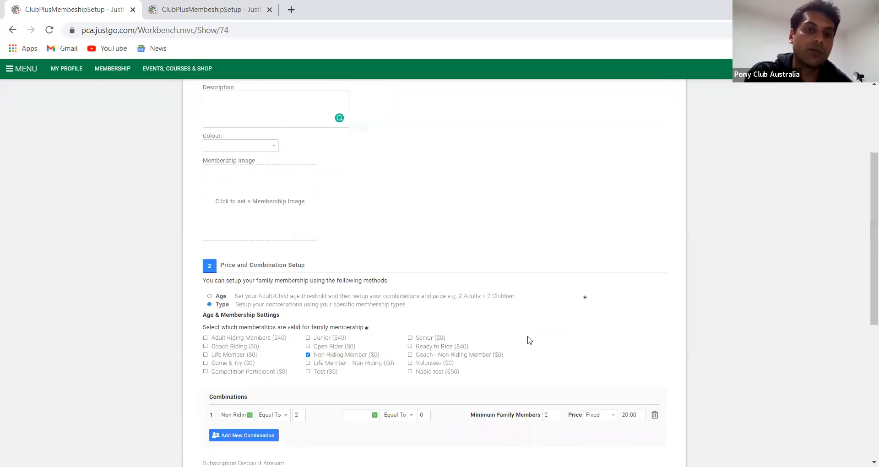
pyautogui.click(230, 244)
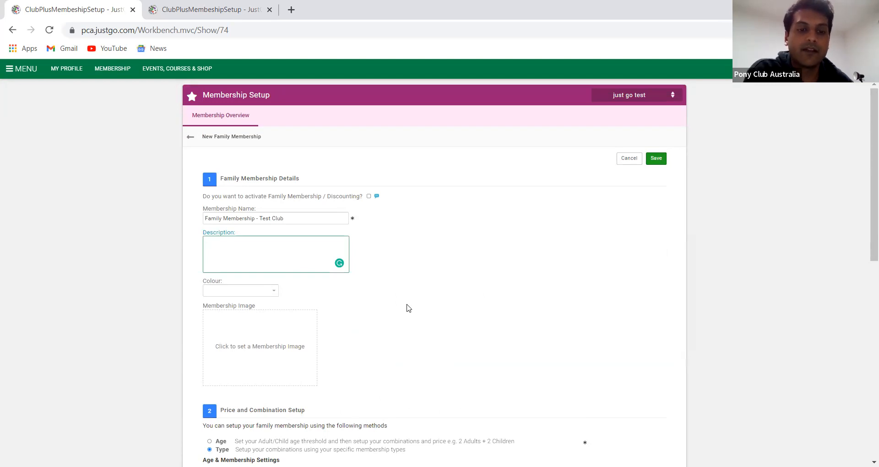
# Start a new blank benefit for the family membership
pyautogui.scroll(-5, 409, 307)
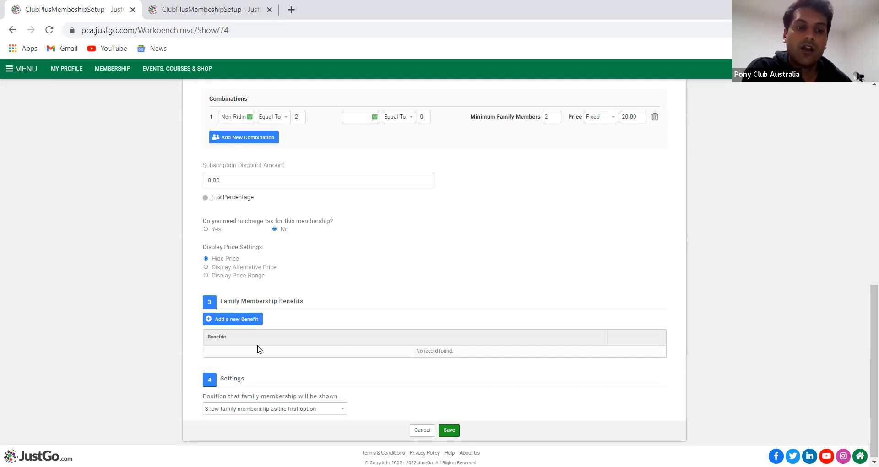
pyautogui.click(243, 322)
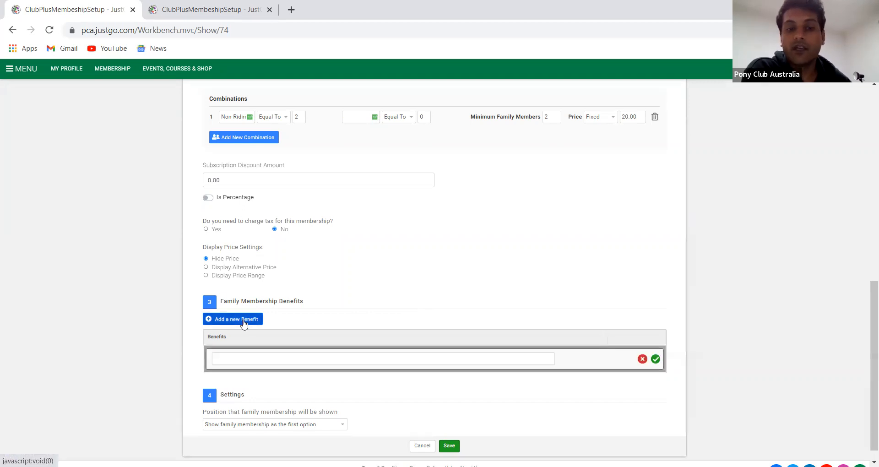
pyautogui.scroll(-1, 343, 389)
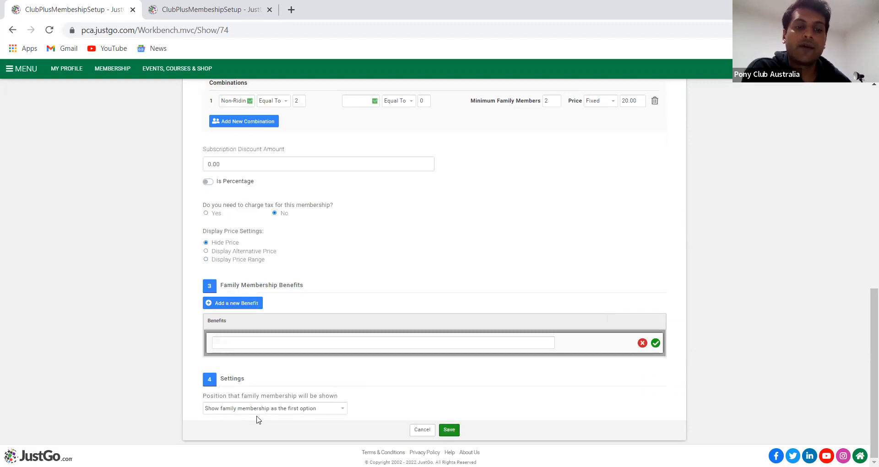
# Set the family membership's position to show as the last option
pyautogui.click(336, 410)
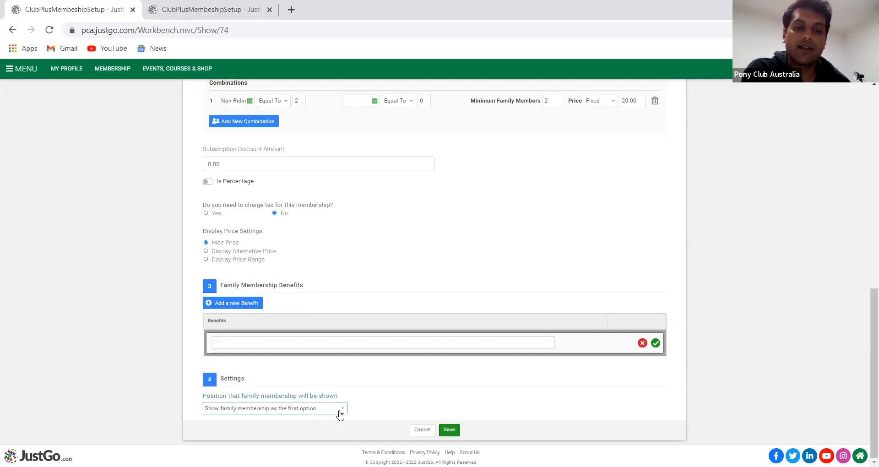
pyautogui.click(341, 411)
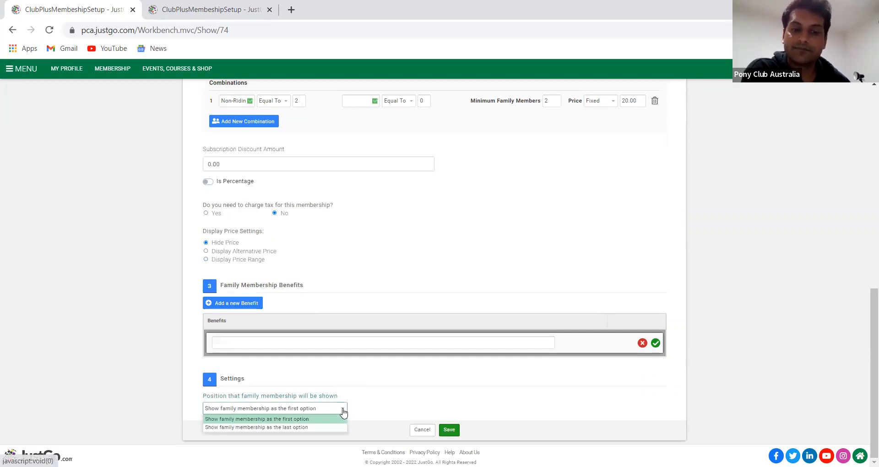
pyautogui.click(327, 427)
# Activate the family membership and try to save it, discarding the unsaved blank benefit
pyautogui.scroll(15, 405, 364)
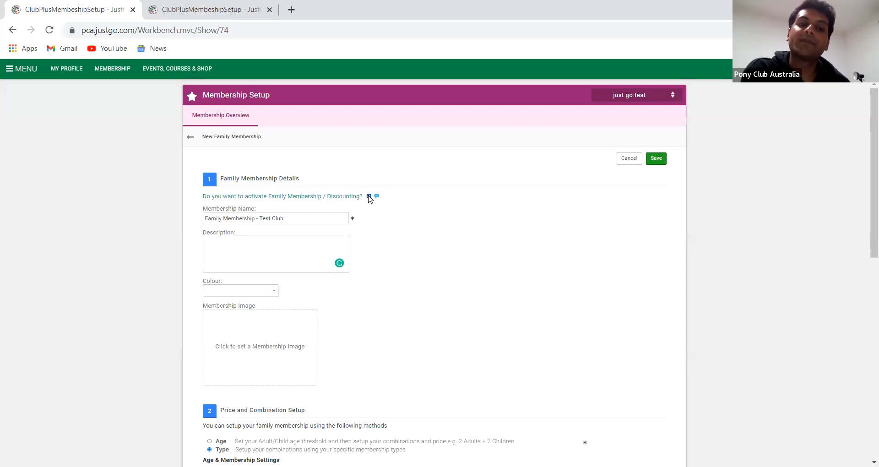
pyautogui.click(662, 162)
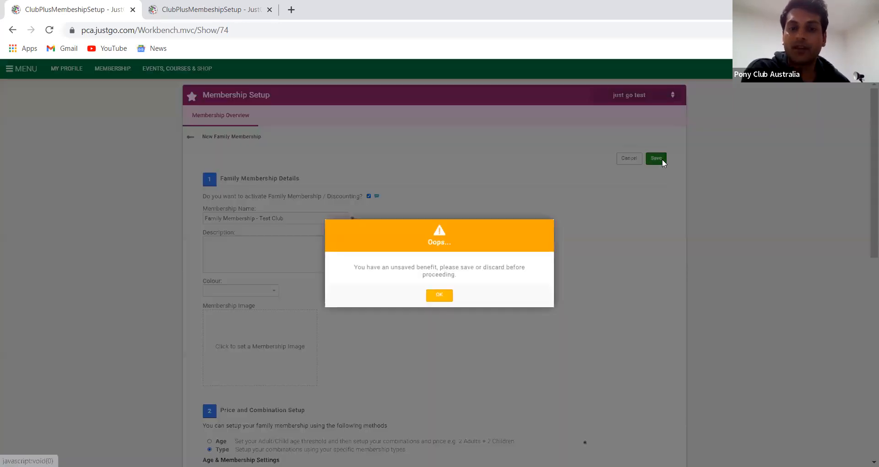
pyautogui.click(440, 295)
pyautogui.click(640, 343)
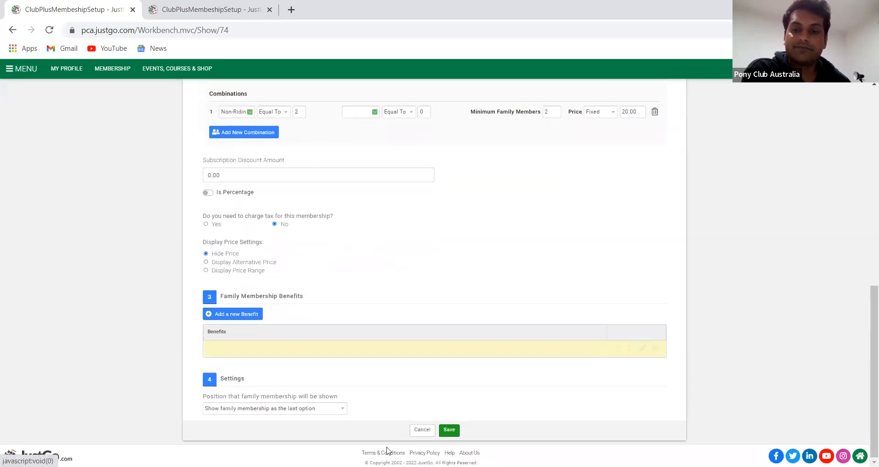
# Save the family membership, and reopen its configuration to check the settings and save it again
pyautogui.click(449, 430)
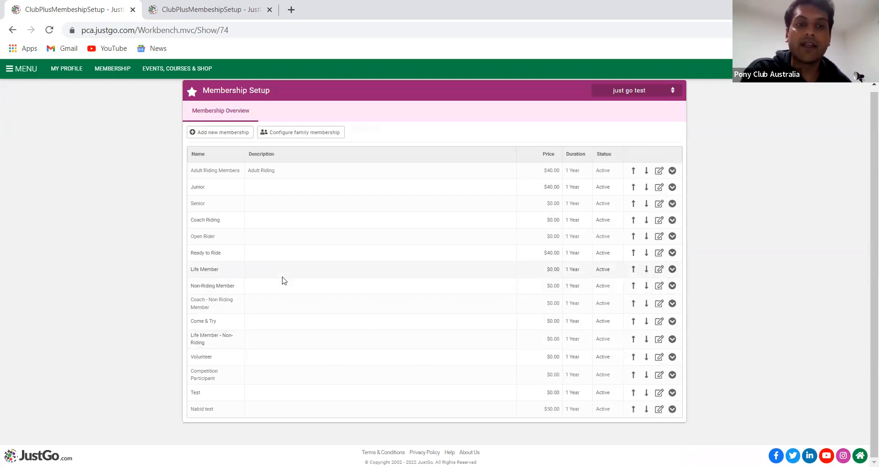
pyautogui.click(295, 133)
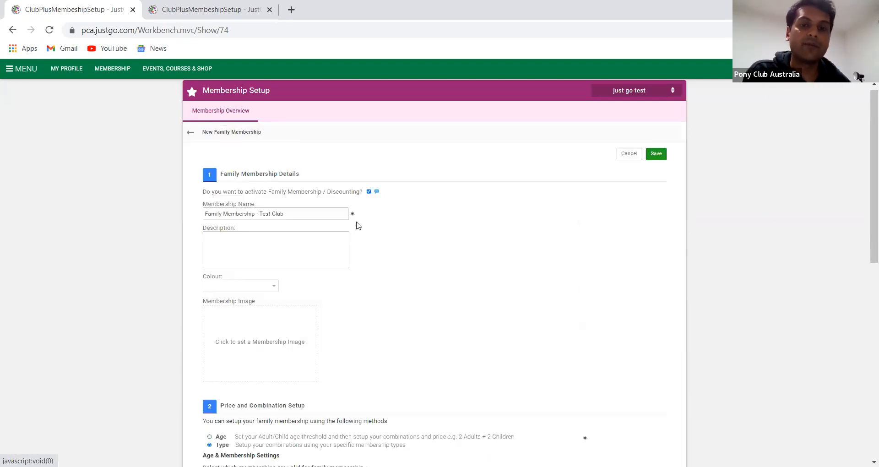
pyautogui.scroll(-5, 388, 276)
pyautogui.scroll(-4, 391, 277)
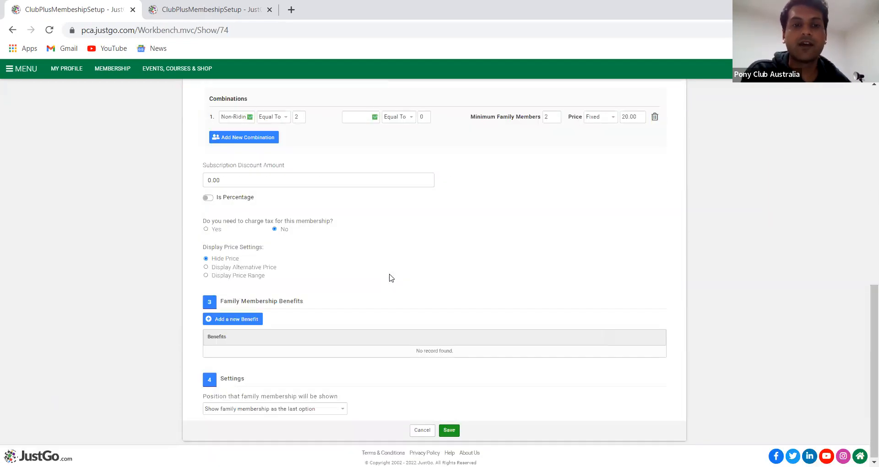
pyautogui.scroll(9, 391, 277)
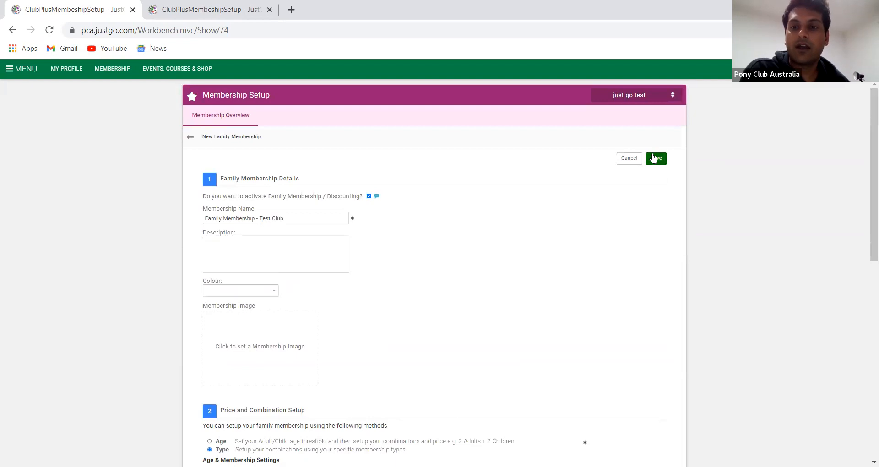
pyautogui.click(655, 158)
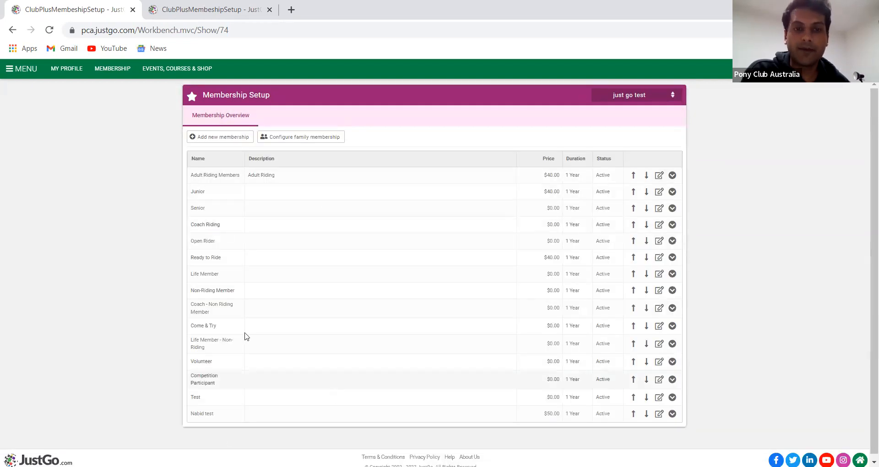
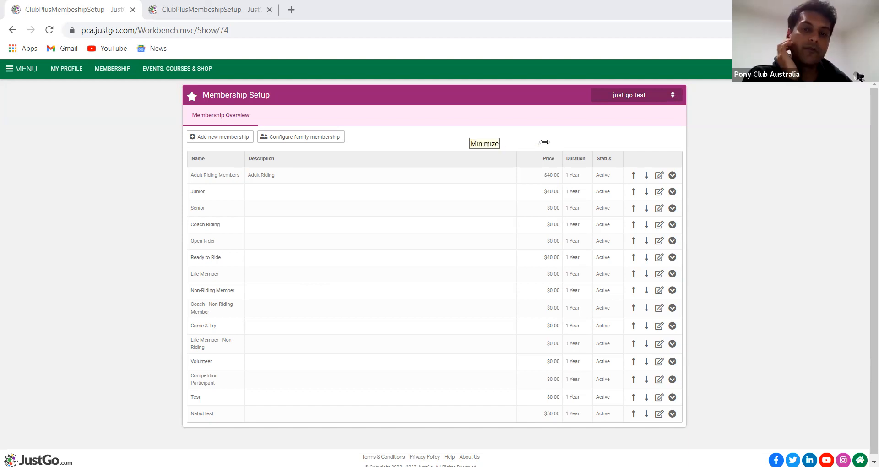
# Open the member's own profile and look through the clubs linked to it
pyautogui.click(69, 70)
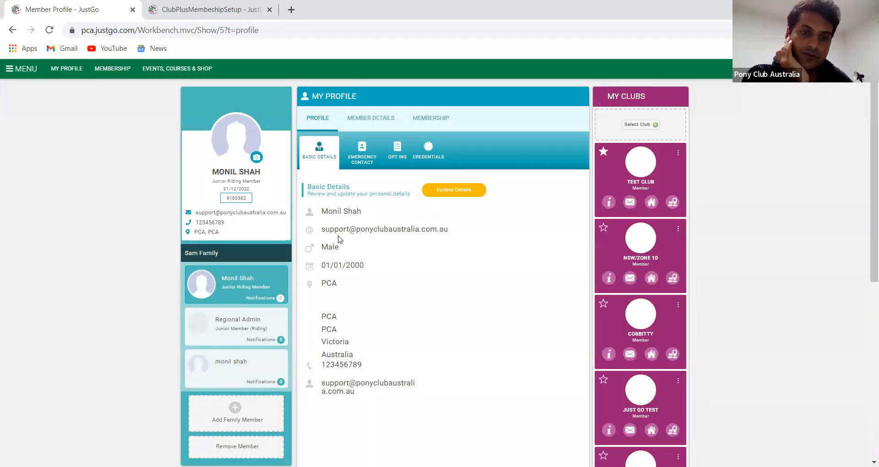
pyautogui.scroll(-6, 627, 263)
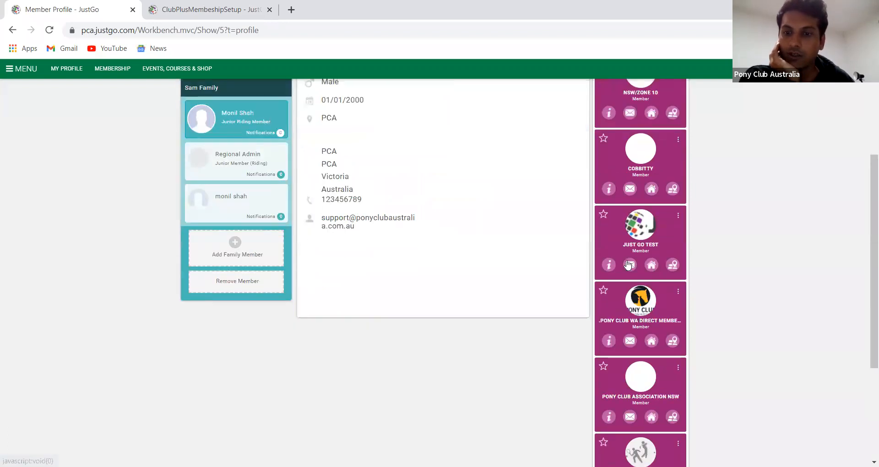
pyautogui.scroll(-1, 627, 263)
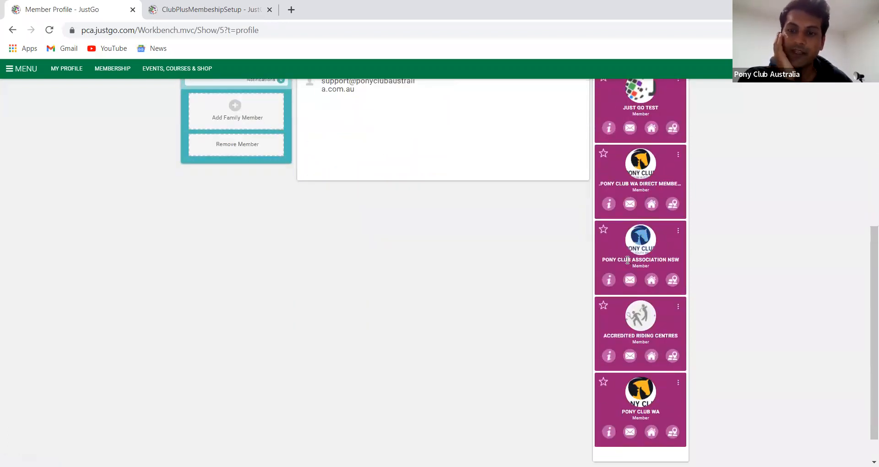
pyautogui.scroll(7, 627, 259)
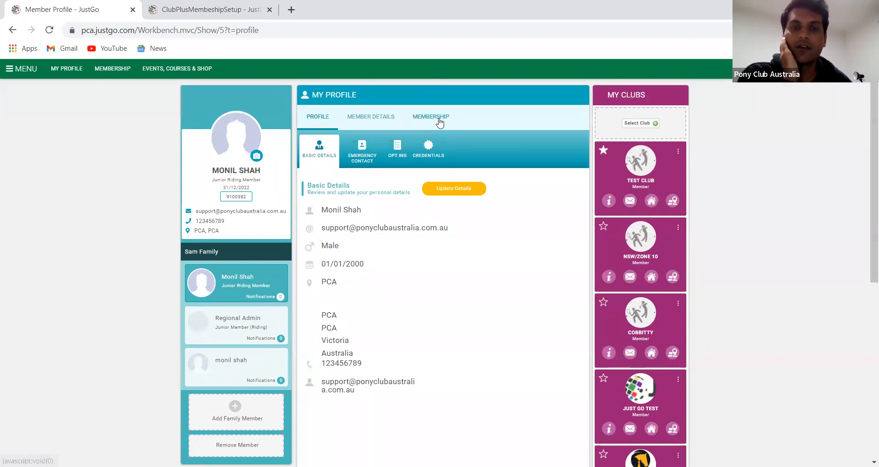
# Add Cobbitty's Non-Riding Member membership to the cart for the first family member, accepting the communications statement and postponing checkout
pyautogui.click(439, 119)
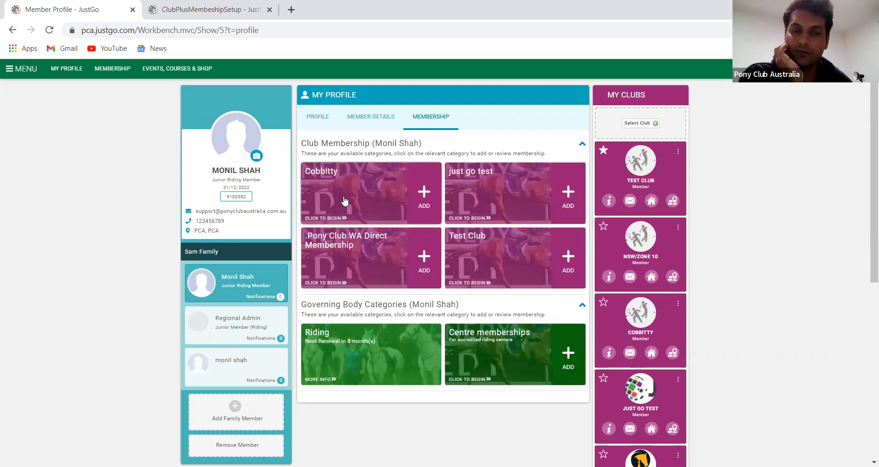
pyautogui.click(359, 223)
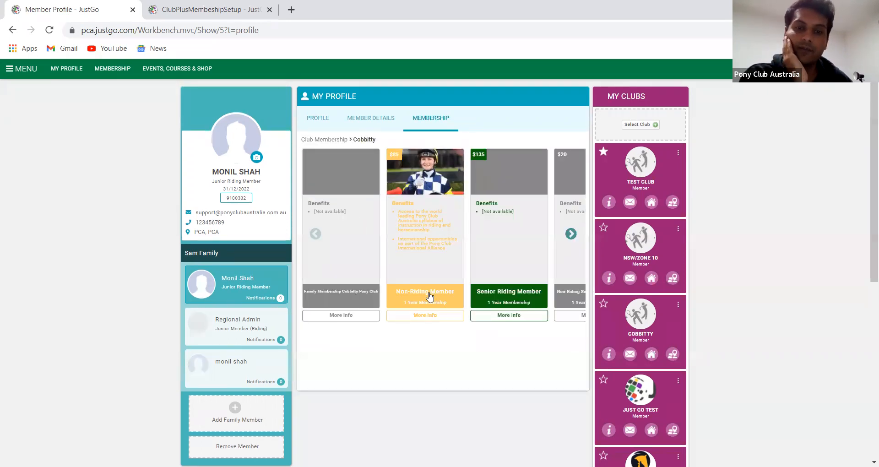
pyautogui.click(430, 296)
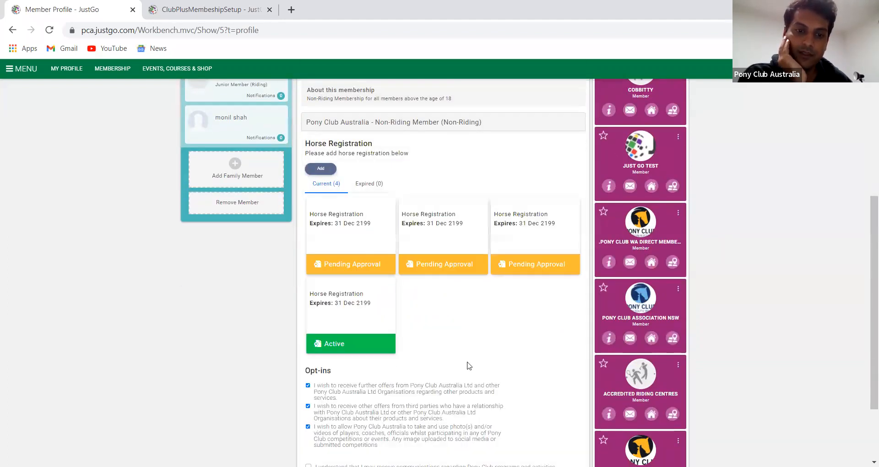
pyautogui.scroll(-2, 467, 363)
pyautogui.click(309, 374)
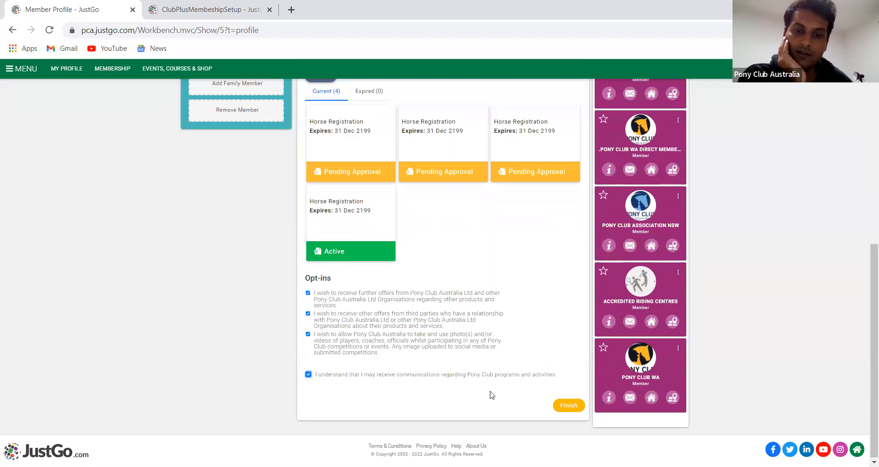
pyautogui.click(555, 407)
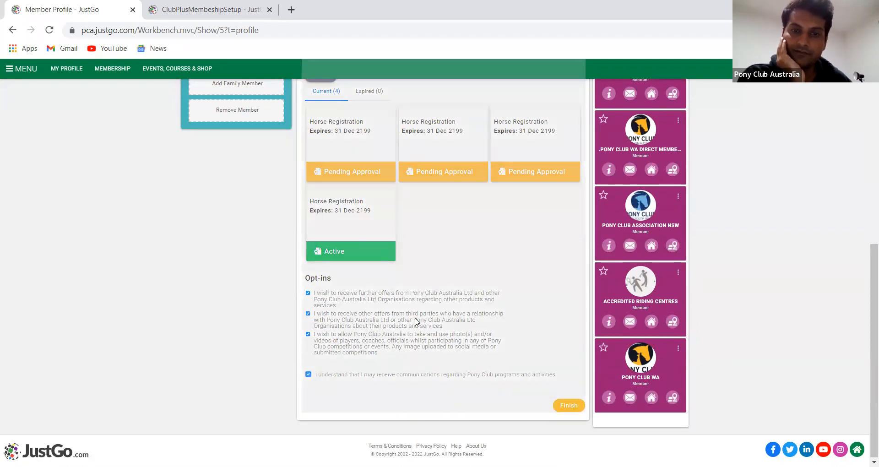
pyautogui.click(395, 303)
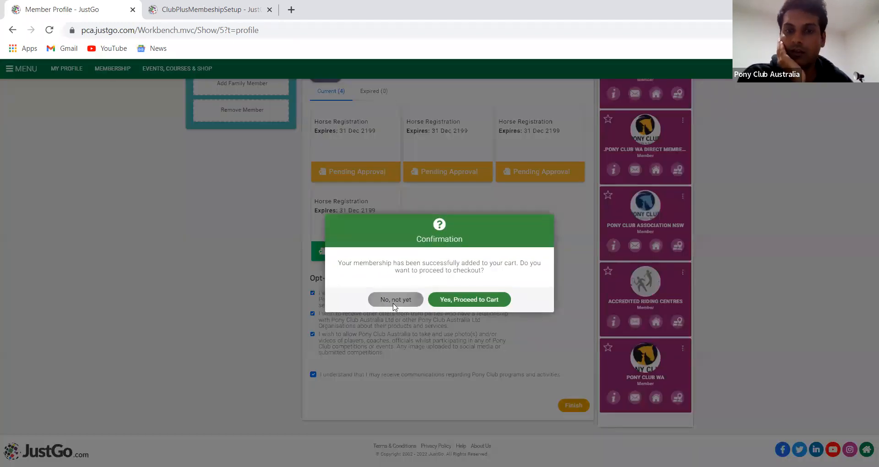
# Add Cobbitty's Non-Riding Member membership for the second family member, accepting the communications statement, and proceed to the cart
pyautogui.scroll(3, 434, 293)
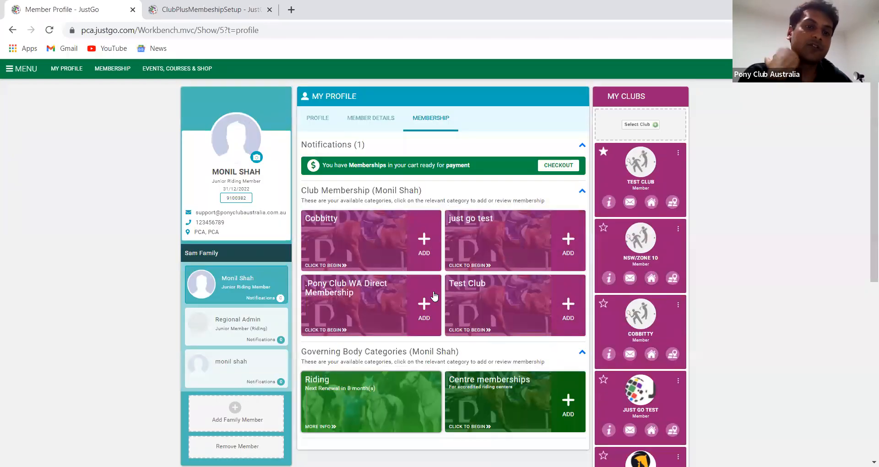
pyautogui.click(238, 333)
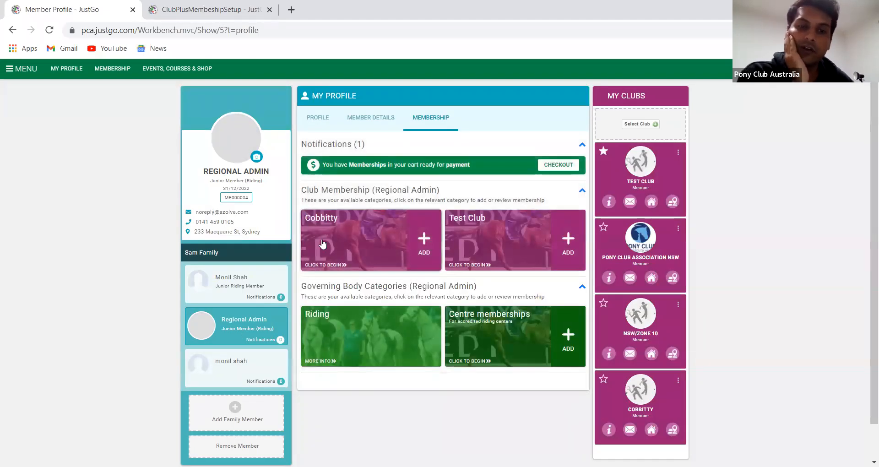
pyautogui.click(385, 259)
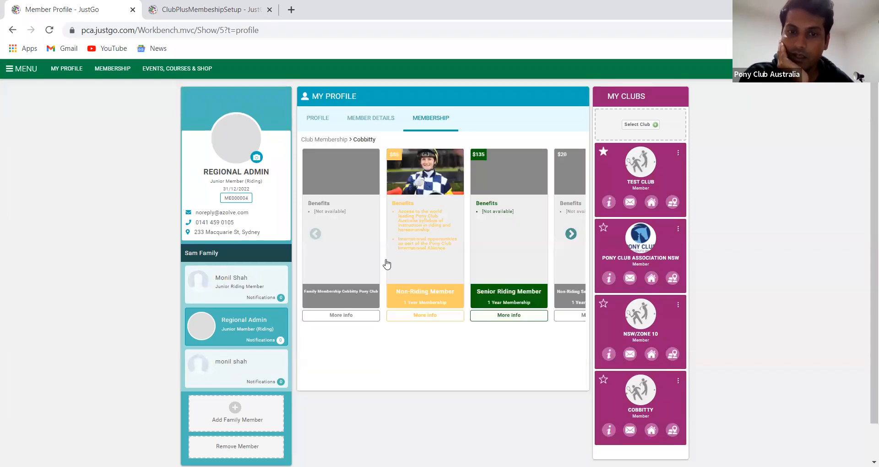
pyautogui.click(425, 297)
pyautogui.scroll(-4, 432, 307)
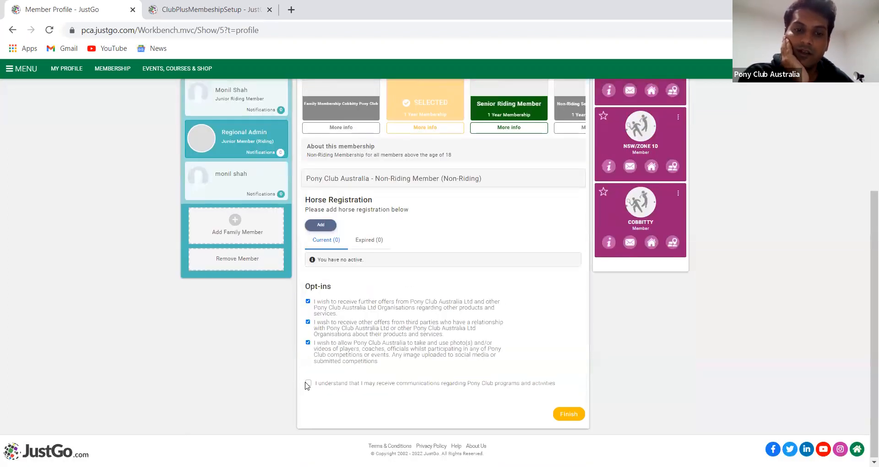
pyautogui.click(308, 382)
pyautogui.click(568, 414)
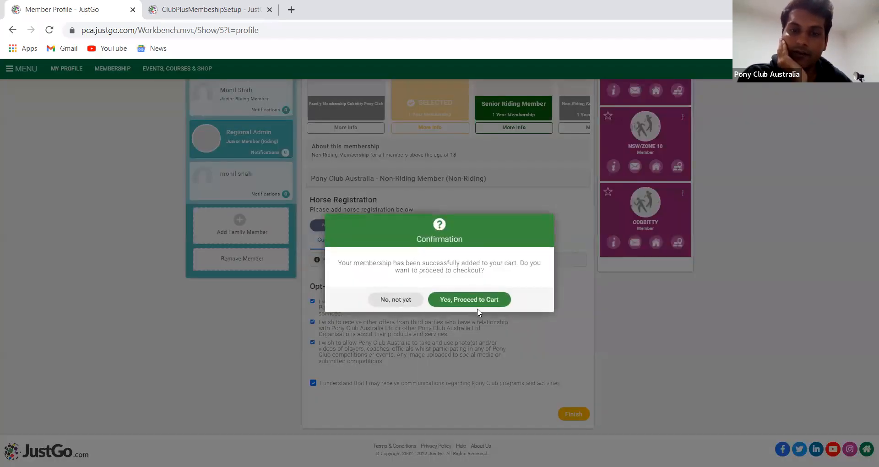
pyautogui.click(476, 300)
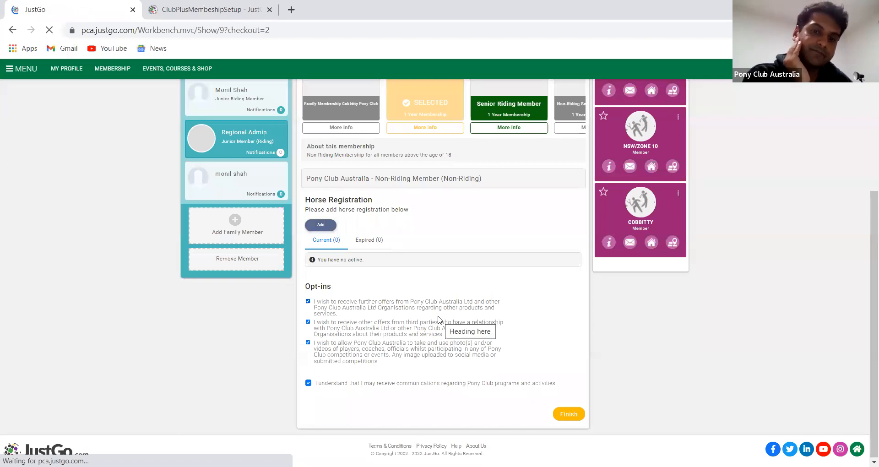
# Examine both members' Non-Riding items in the cart, the New South Wales family membership line with its discount, and the order summary
pyautogui.scroll(-4, 439, 315)
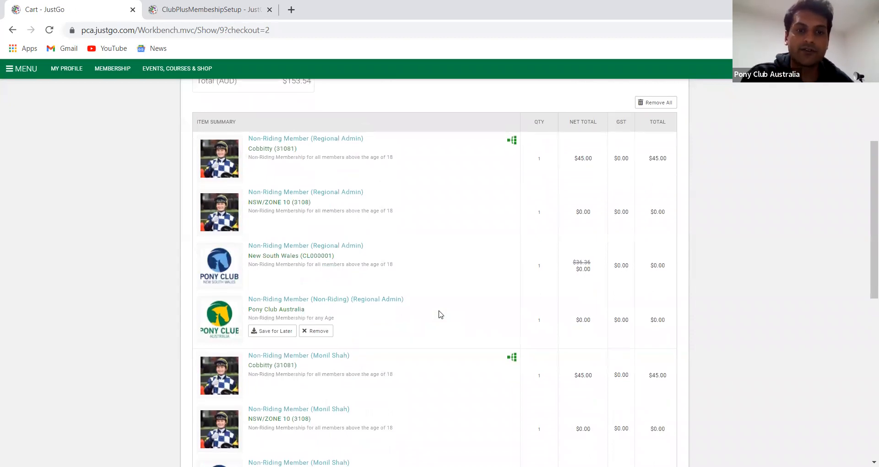
pyautogui.scroll(-3, 440, 314)
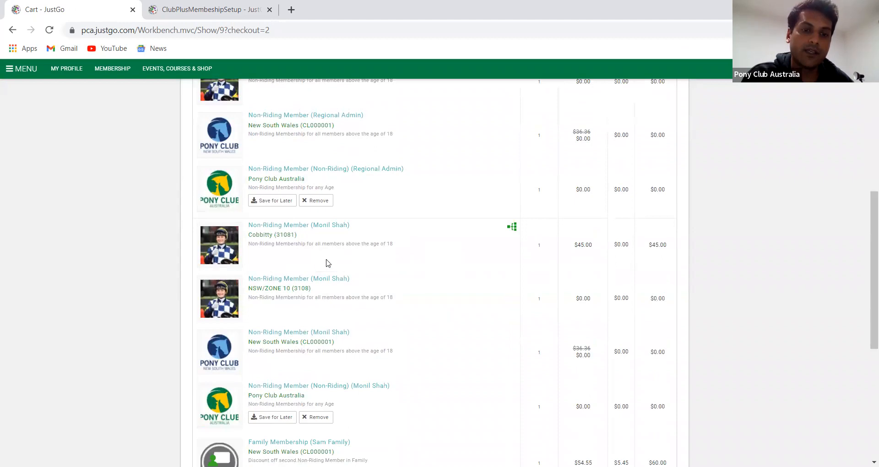
pyautogui.scroll(-1, 328, 262)
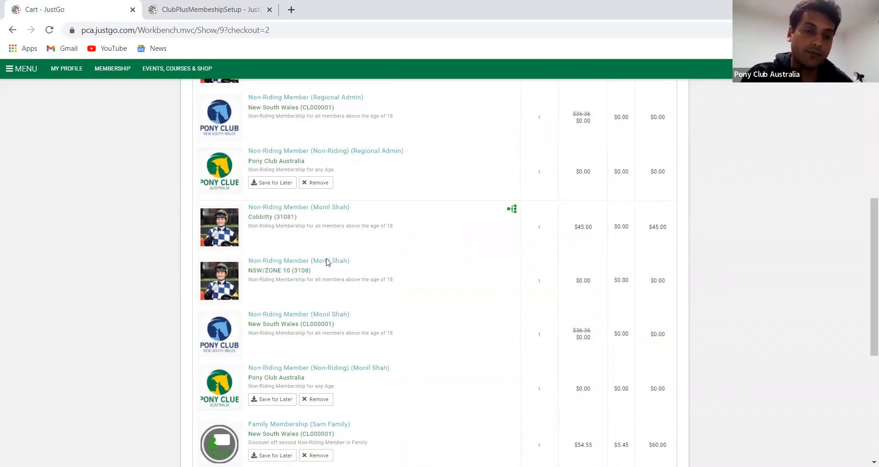
pyautogui.scroll(2, 328, 262)
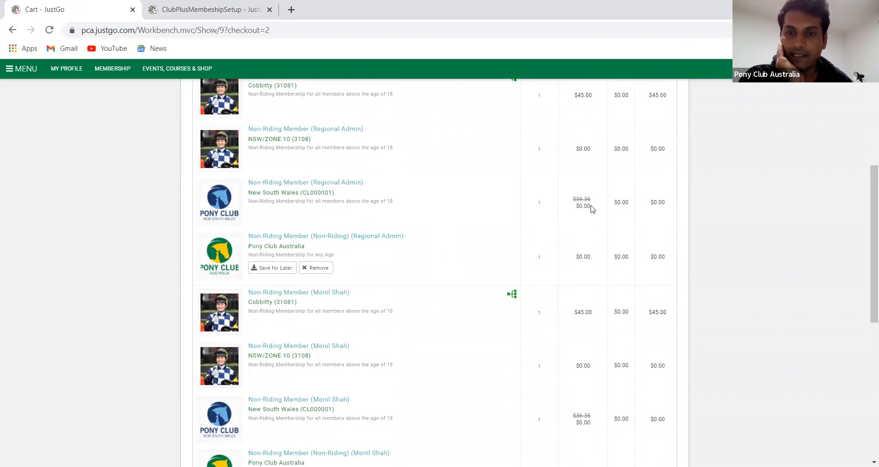
pyautogui.scroll(-1, 575, 232)
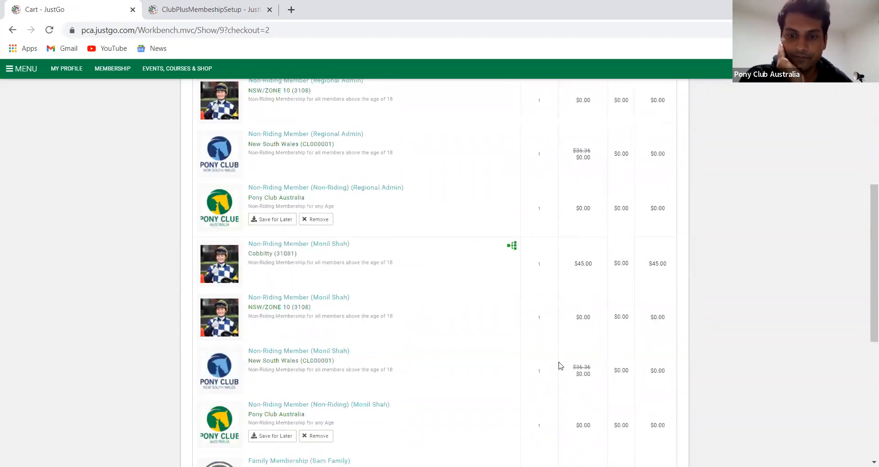
pyautogui.scroll(-2, 577, 373)
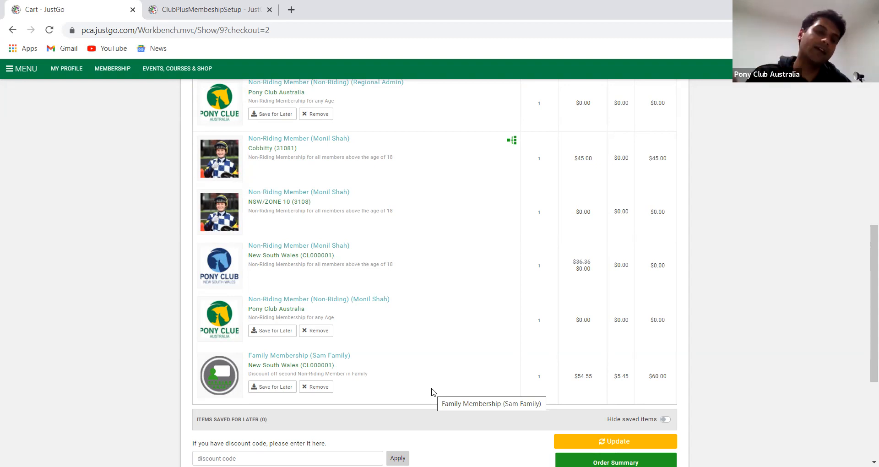
pyautogui.scroll(3, 433, 392)
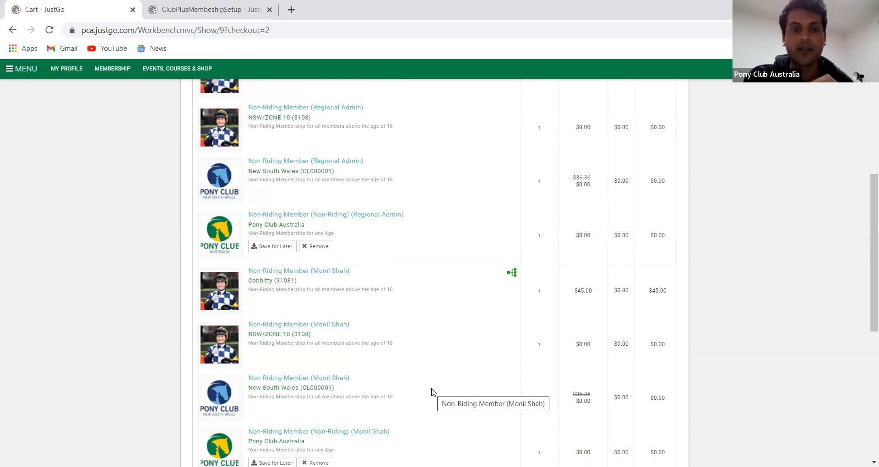
pyautogui.scroll(-2, 433, 392)
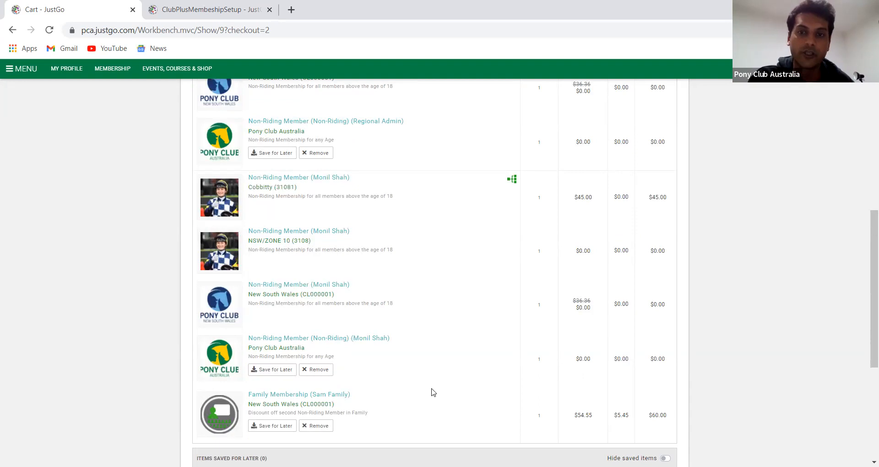
pyautogui.scroll(-4, 433, 392)
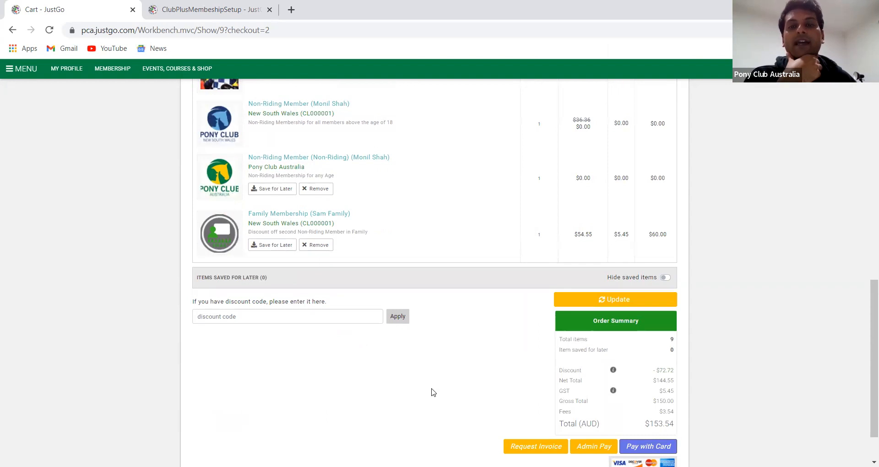
pyautogui.scroll(6, 433, 392)
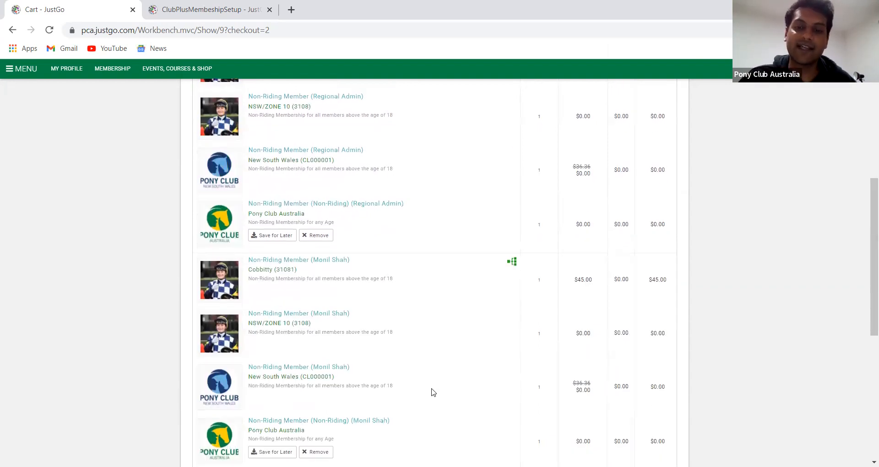
pyautogui.scroll(-4, 433, 392)
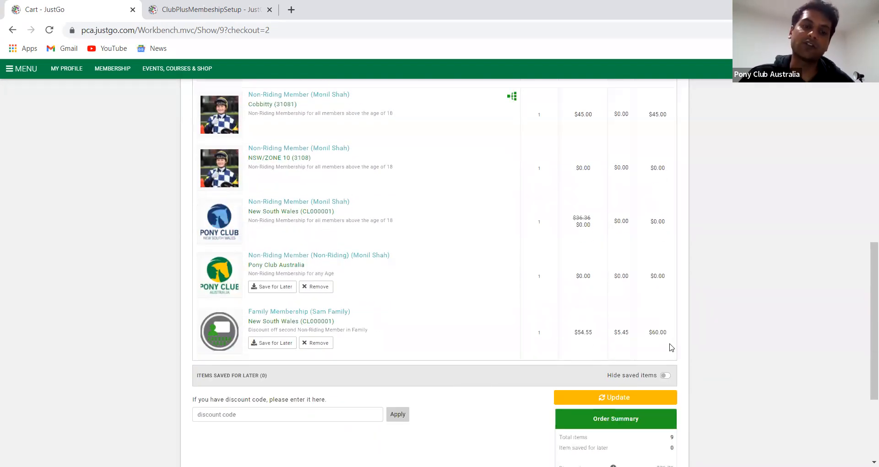
pyautogui.scroll(-4, 462, 346)
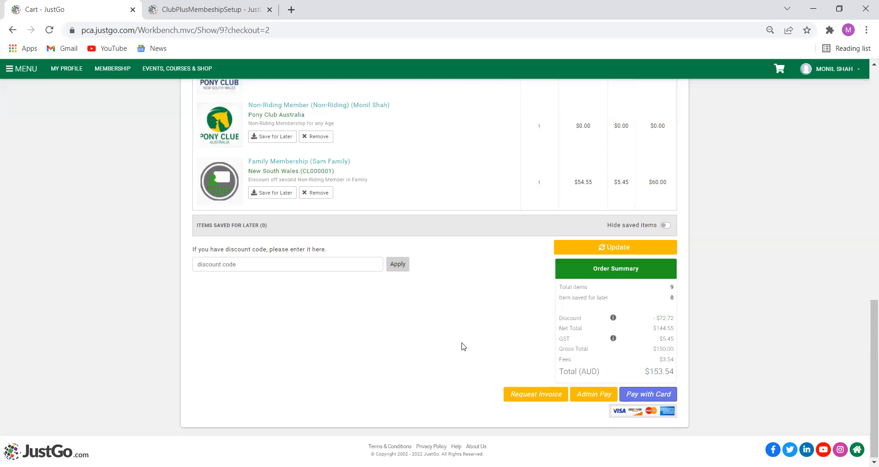
pyautogui.scroll(4, 462, 347)
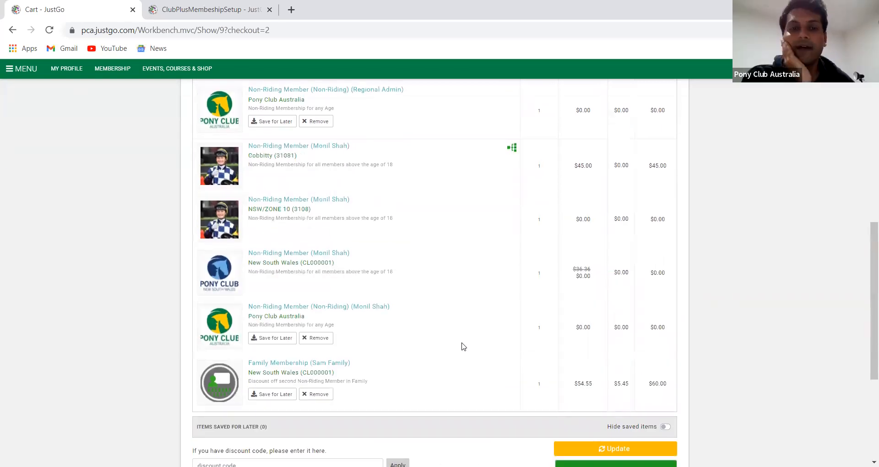
# Remove all items from the cart
pyautogui.scroll(10, 462, 346)
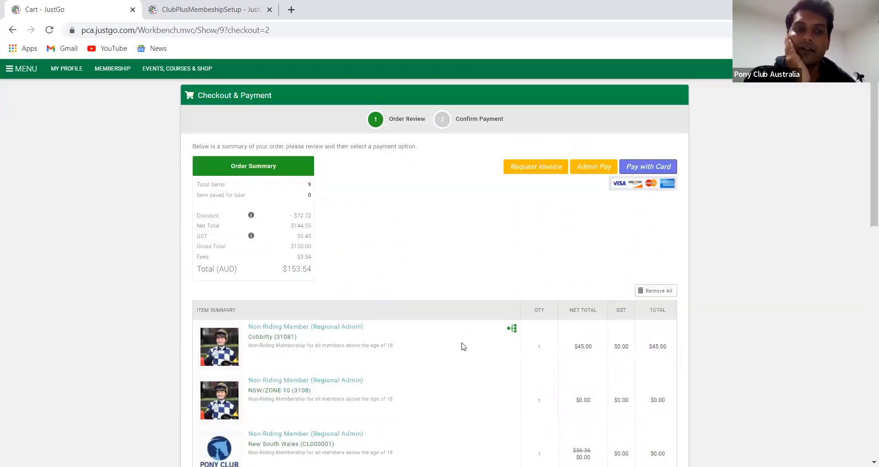
pyautogui.click(650, 291)
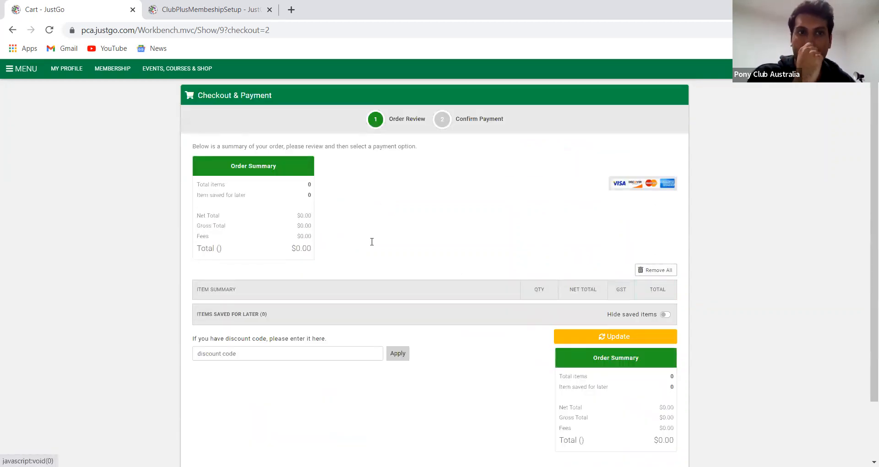
pyautogui.click(204, 6)
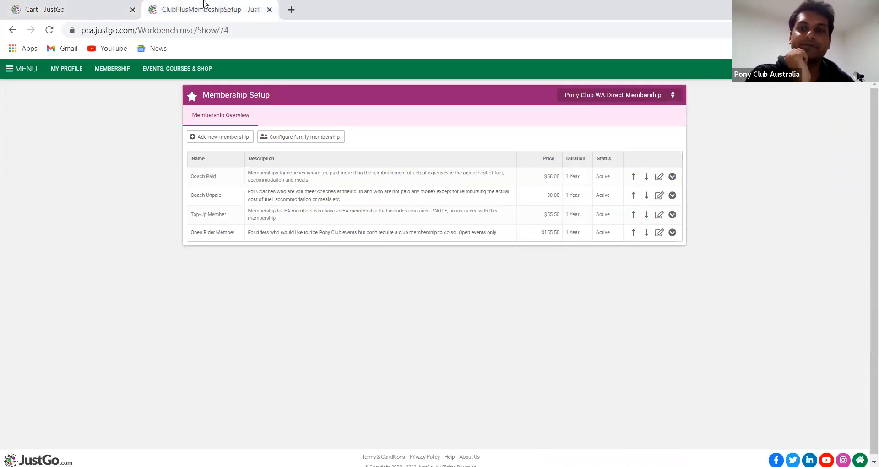
pyautogui.click(53, 6)
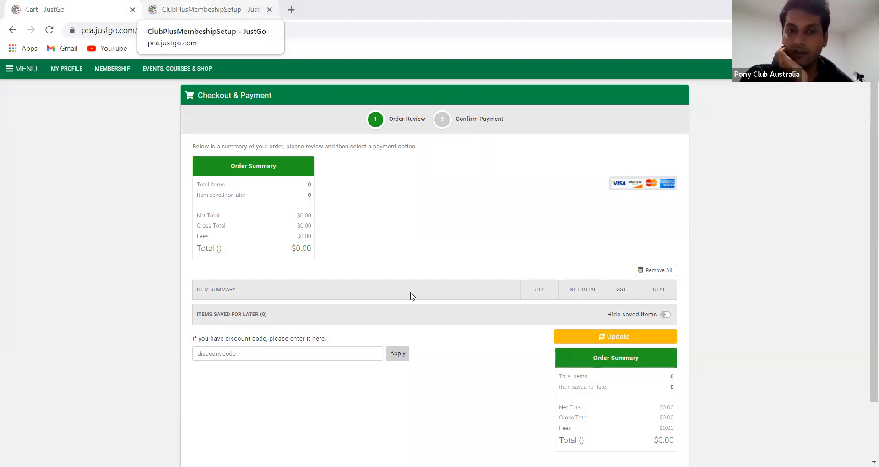
# Find the just go test club by searching for "Just" and load its membership setup
pyautogui.click(191, 6)
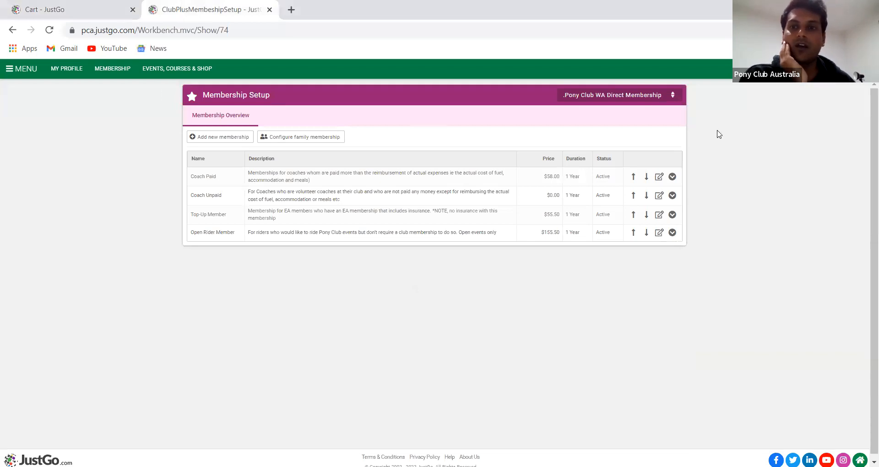
pyautogui.click(663, 96)
pyautogui.click(354, 132)
pyautogui.write('Just')
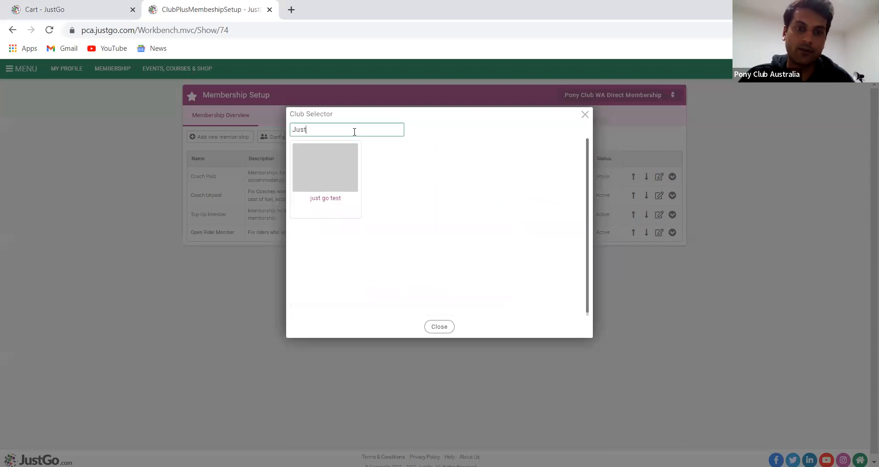
pyautogui.click(326, 176)
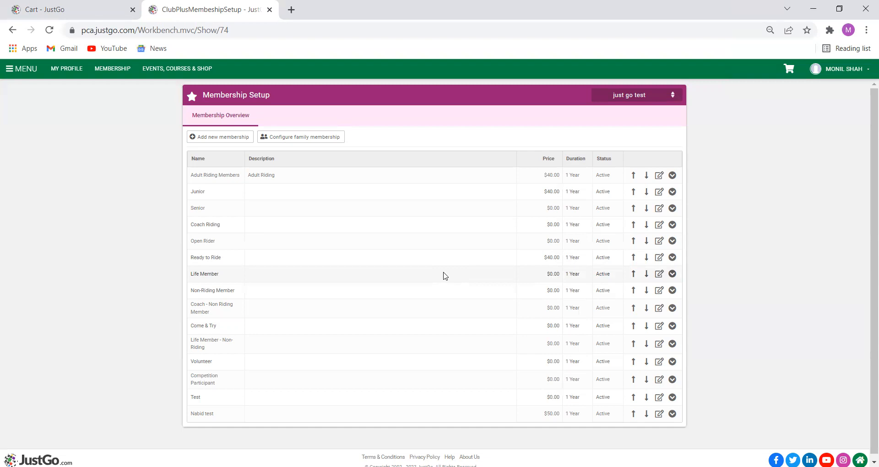
# Leave the membership setup and open the list of club members
pyautogui.click(28, 72)
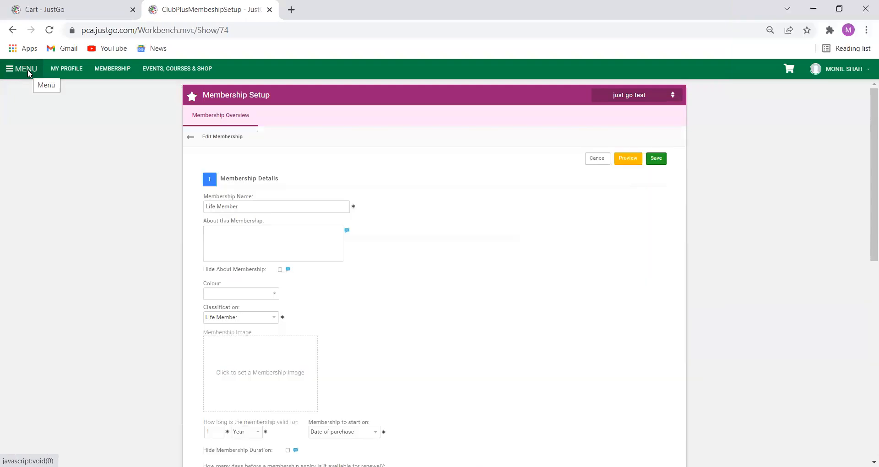
pyautogui.click(30, 73)
pyautogui.scroll(-7, 144, 307)
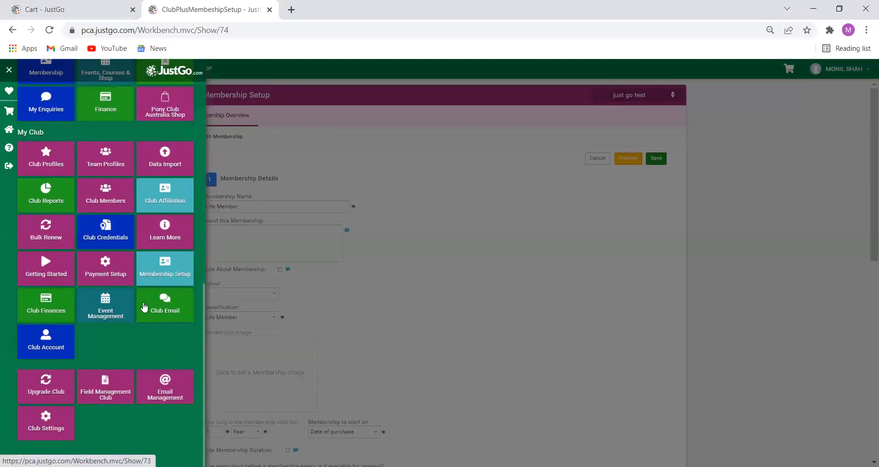
pyautogui.click(112, 188)
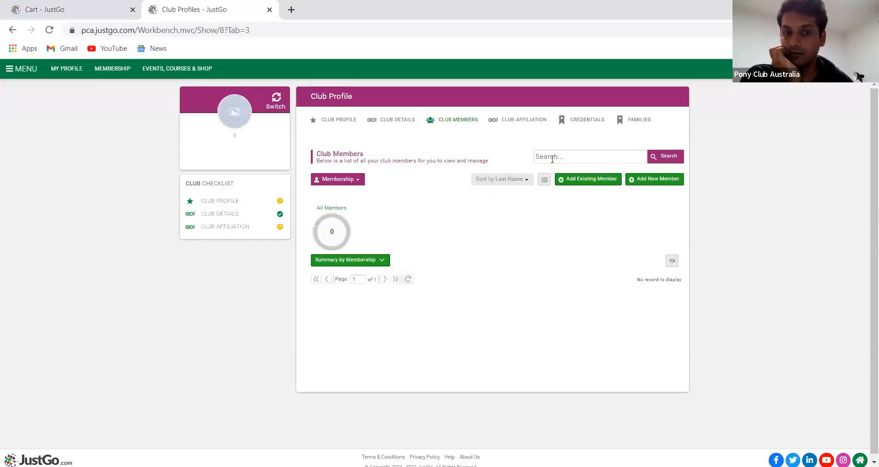
pyautogui.click(552, 159)
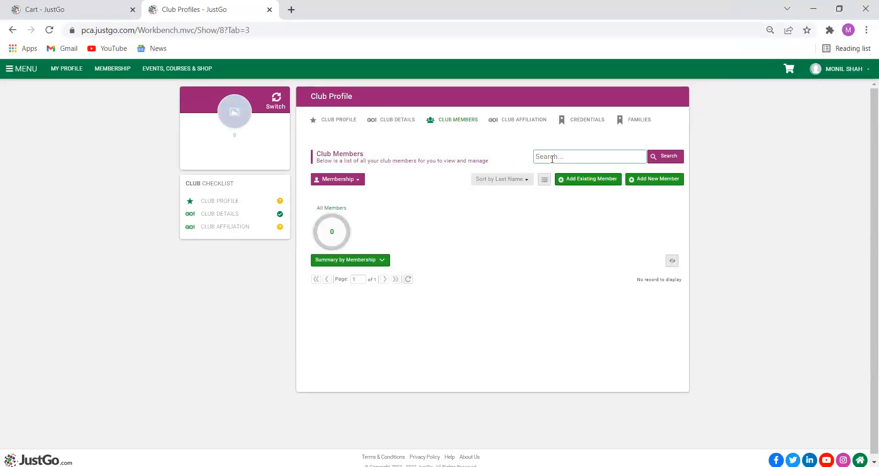
# Switch the club profile to just go test to list that club's members
pyautogui.click(272, 112)
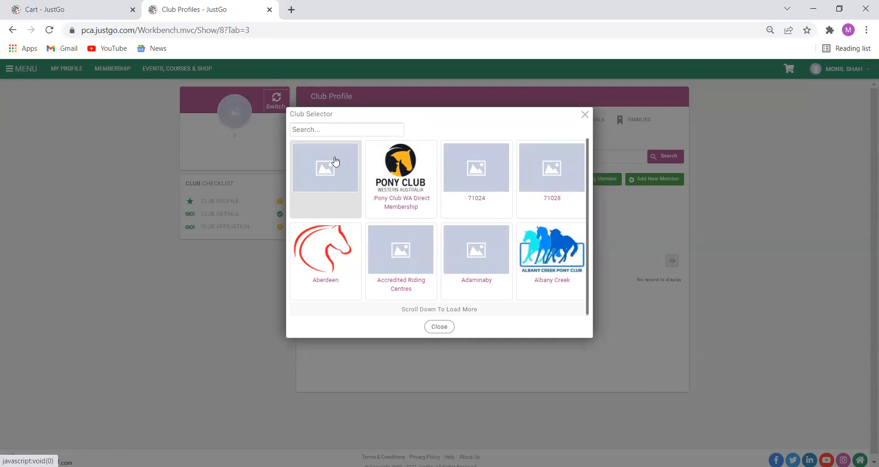
pyautogui.click(301, 129)
pyautogui.write('Just')
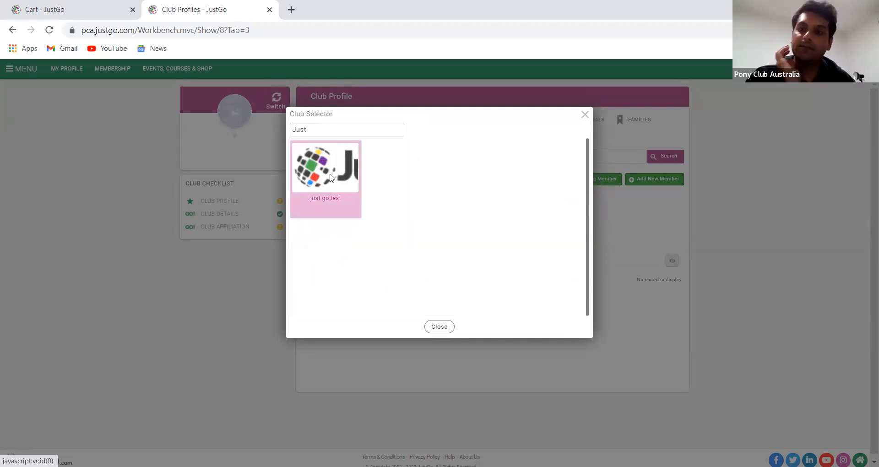
pyautogui.click(315, 170)
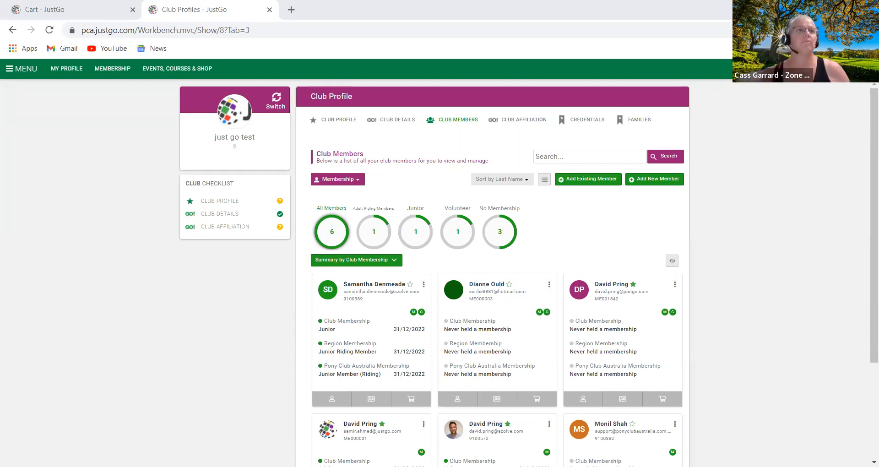
# Look at the form for adding an existing member to the club and close it without entering anything
pyautogui.click(566, 180)
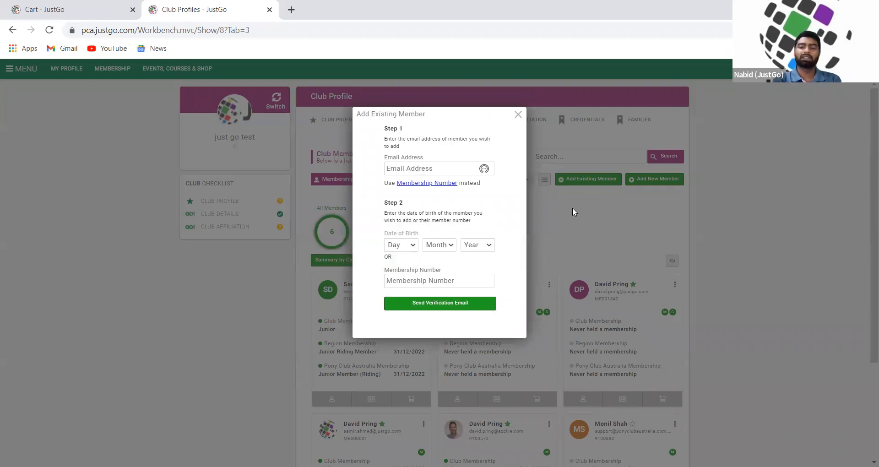
pyautogui.click(517, 114)
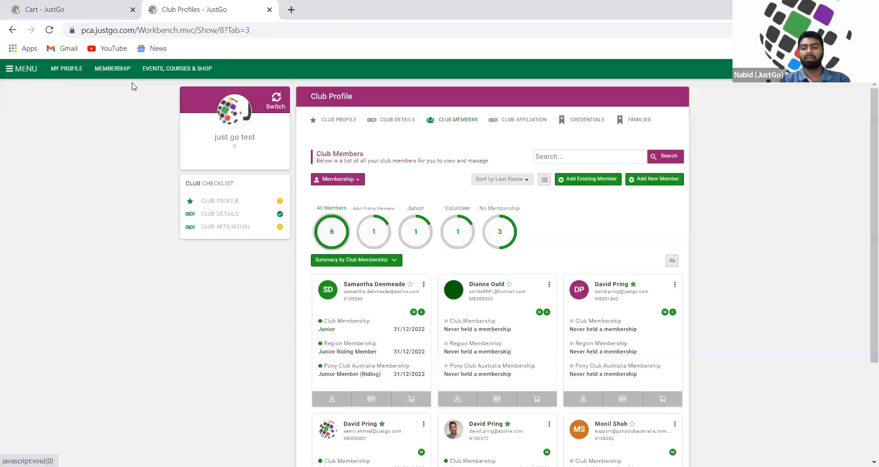
# In the cart's browser tab, open the club reports and list the customer reports in the Members category
pyautogui.click(105, 5)
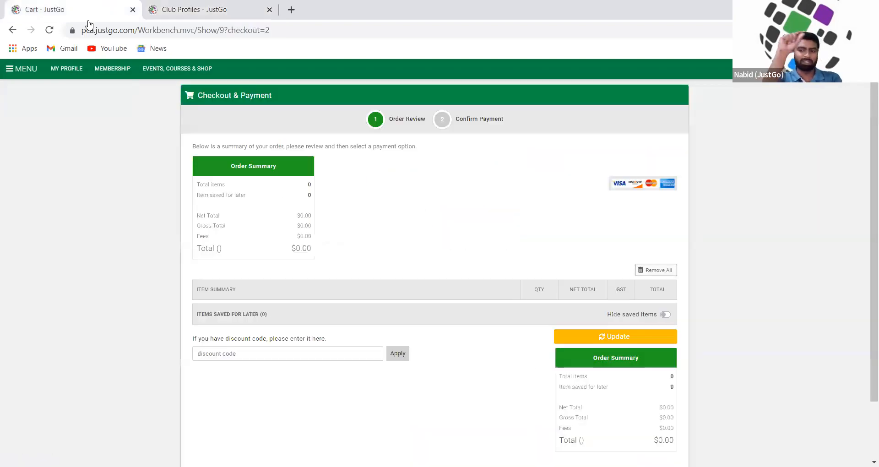
pyautogui.click(28, 71)
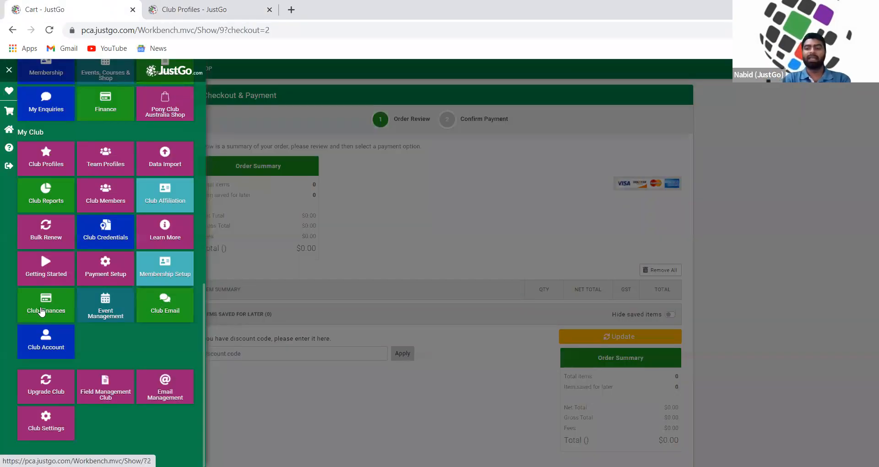
pyautogui.click(40, 212)
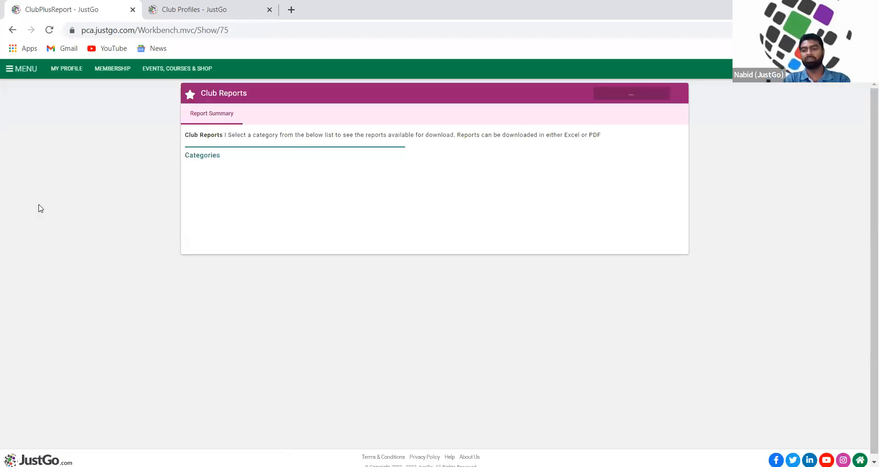
pyautogui.click(267, 156)
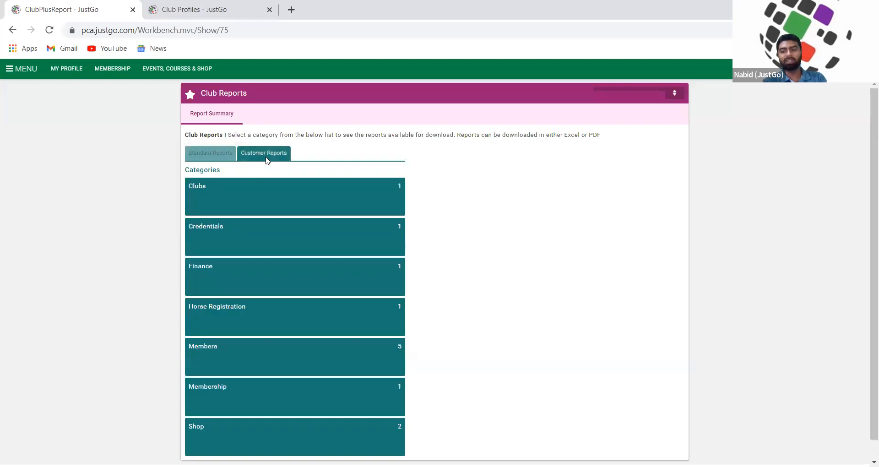
pyautogui.click(315, 357)
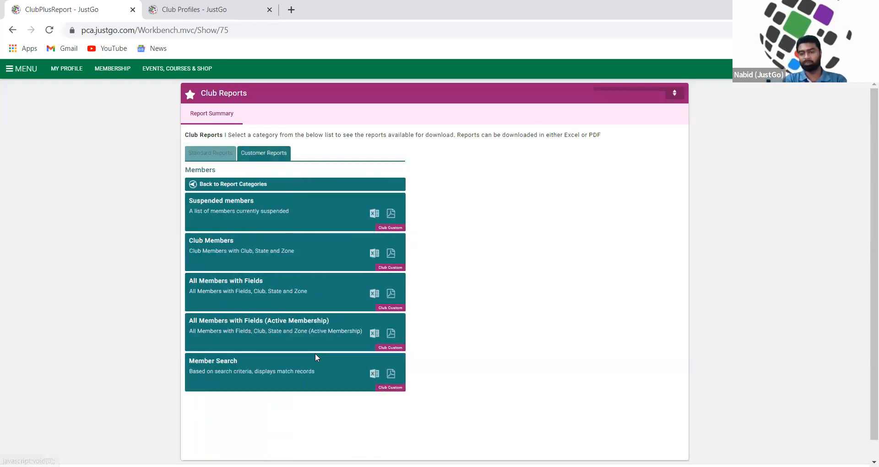
# Export the Member Search report to Excel, filtered by the member's first name and the state NSW, and dismiss the download notice
pyautogui.click(374, 373)
pyautogui.click(422, 212)
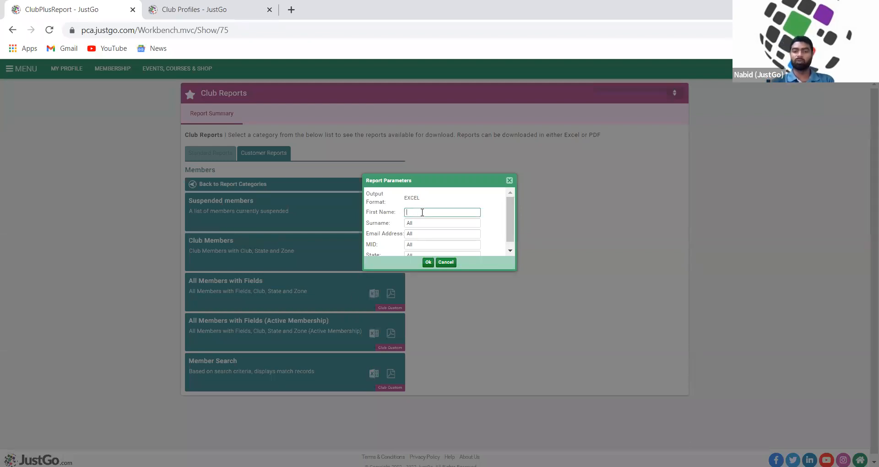
pyautogui.write('Sam')
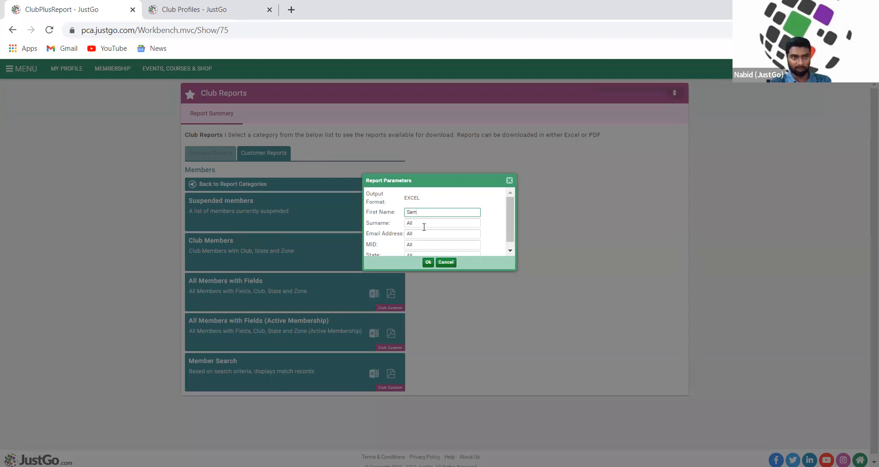
pyautogui.scroll(-1, 427, 242)
pyautogui.click(427, 248)
pyautogui.press('BackSpace')
pyautogui.press('BackSpace')
pyautogui.press('BackSpace')
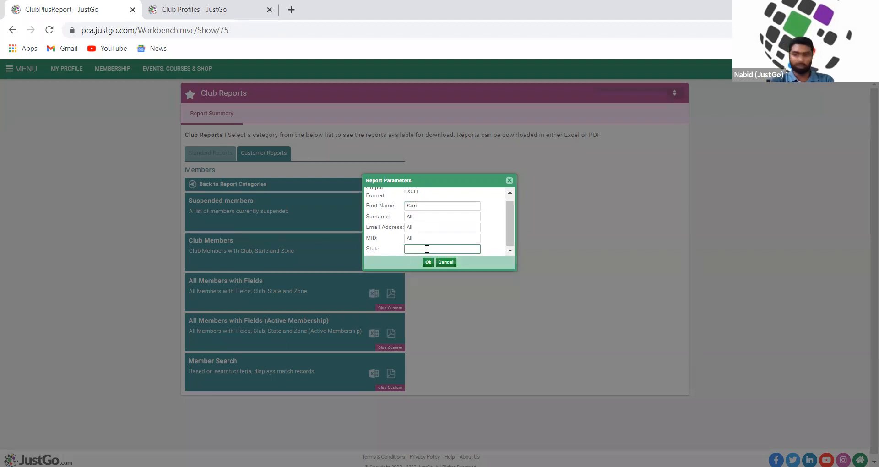
pyautogui.write('NSW')
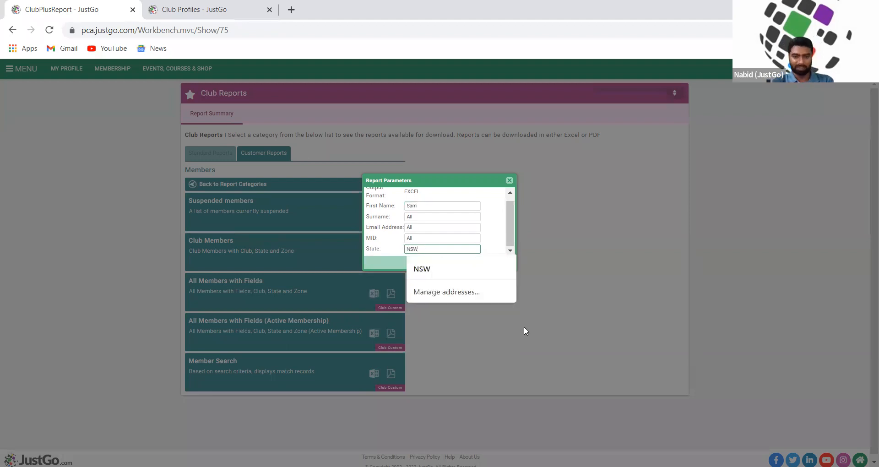
pyautogui.click(526, 330)
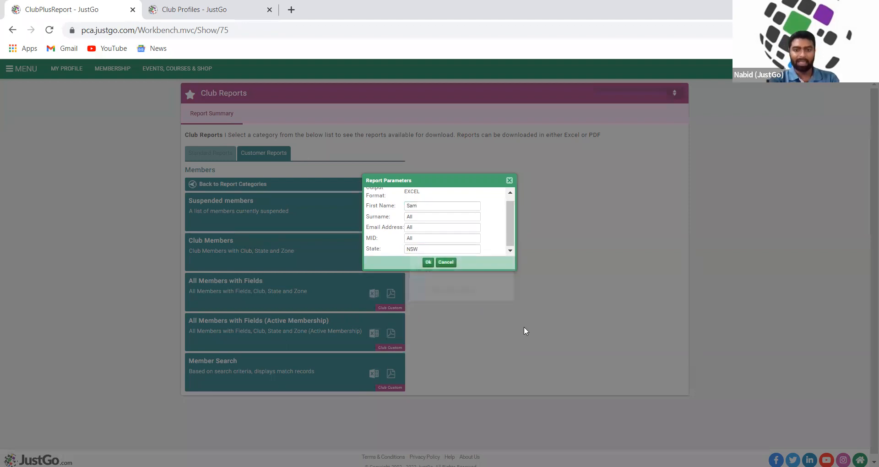
pyautogui.click(428, 262)
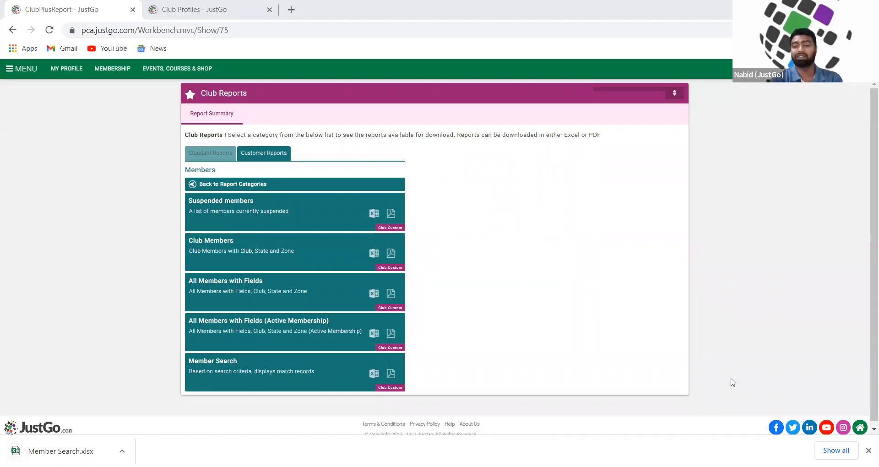
pyautogui.click(868, 450)
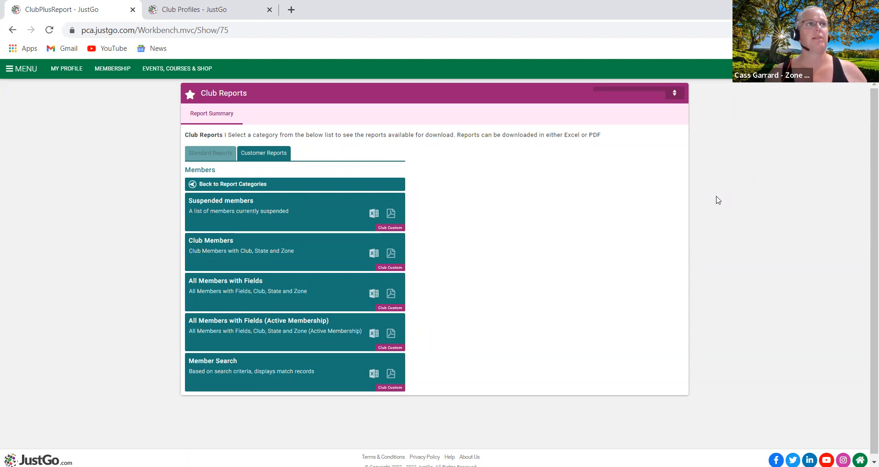
# Look through the customer report categories and the reports available under Members
pyautogui.click(197, 182)
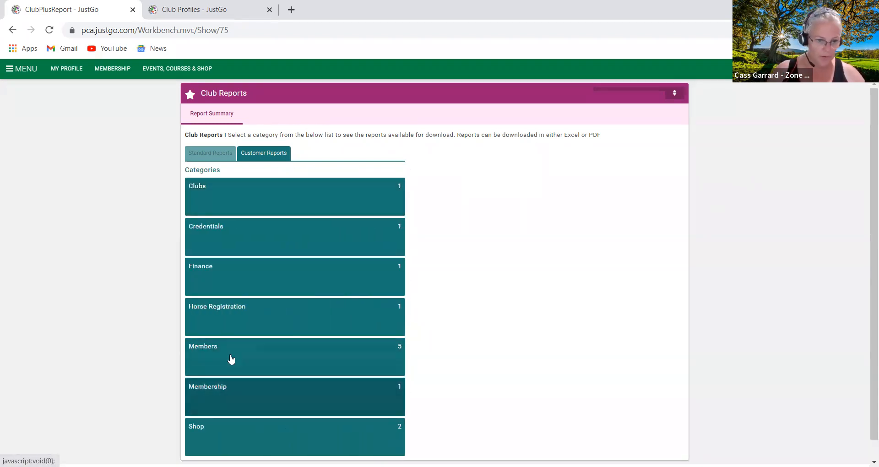
pyautogui.click(230, 359)
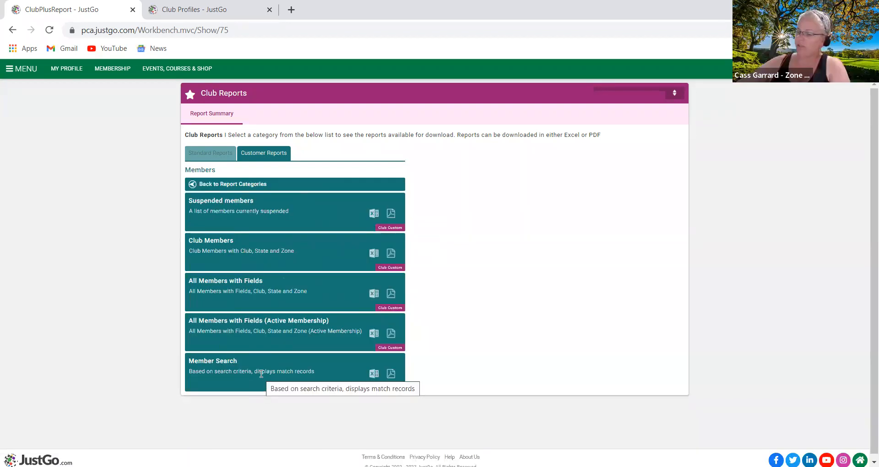
pyautogui.click(199, 185)
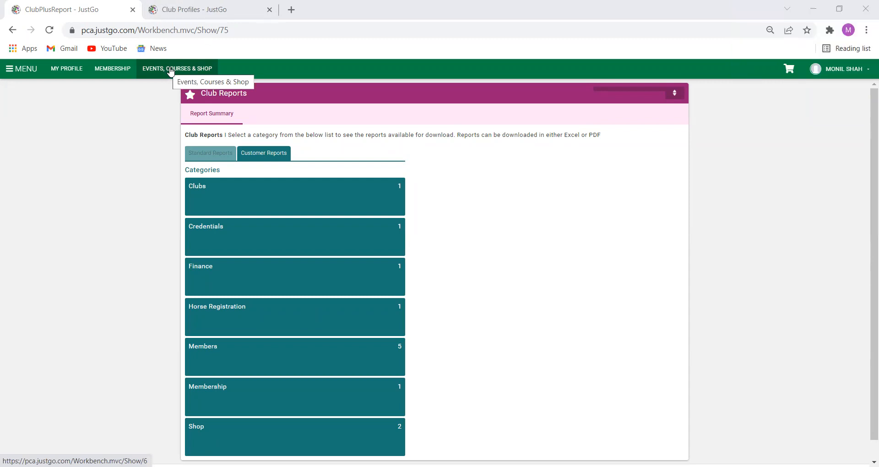
# Search Events & Courses for "Noonamah" across all dates
pyautogui.click(171, 72)
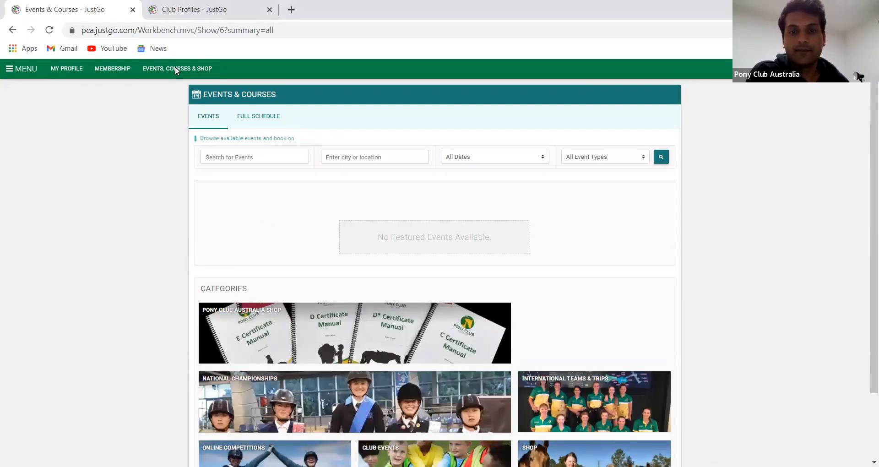
pyautogui.click(224, 157)
pyautogui.write('Noom')
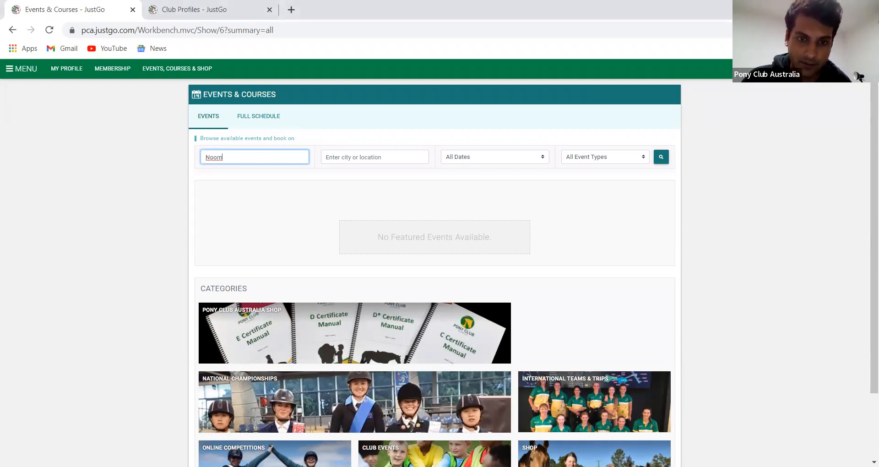
pyautogui.click(334, 291)
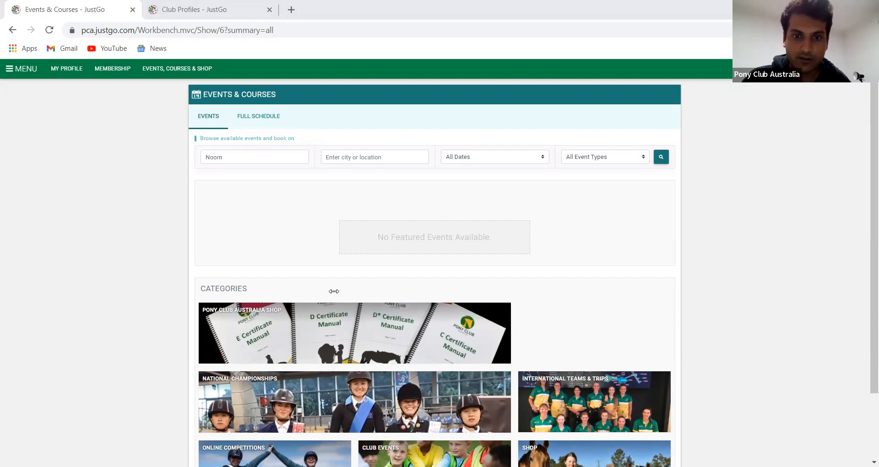
pyautogui.click(232, 156)
pyautogui.press('BackSpace')
pyautogui.press('BackSpace')
pyautogui.press('BackSpace')
pyautogui.write('oonamah')
pyautogui.press('Return')
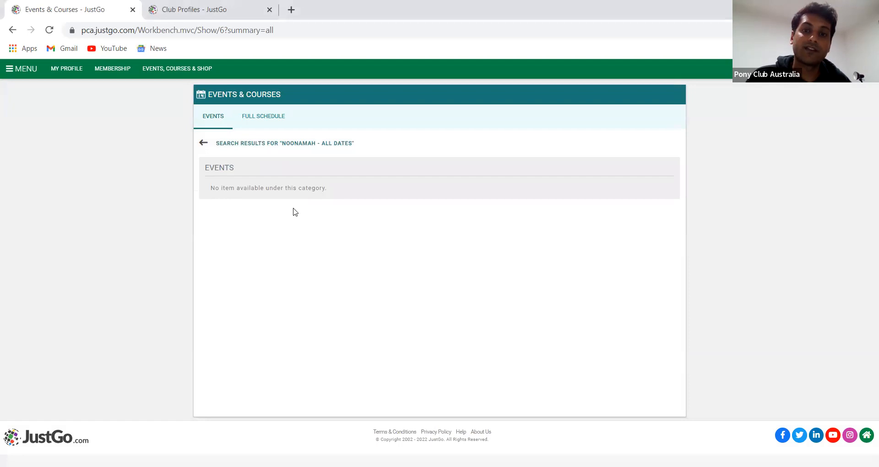
# Return to the event categories and look through the items listed in the Shop category
pyautogui.click(476, 264)
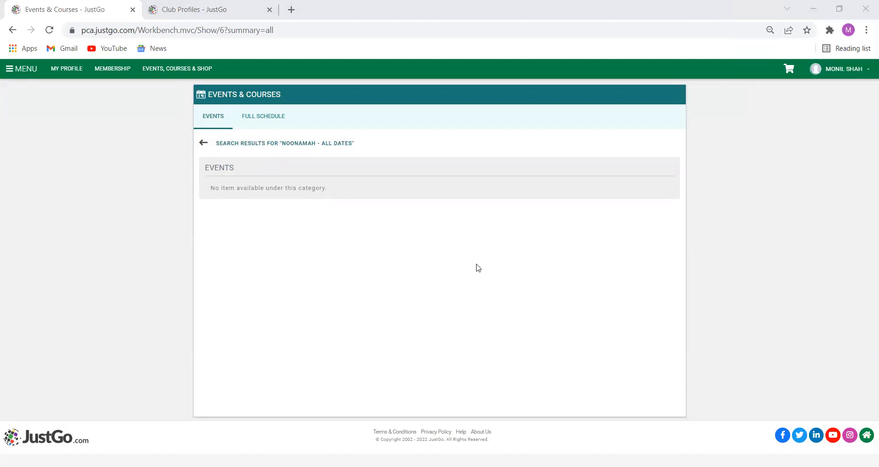
pyautogui.click(205, 144)
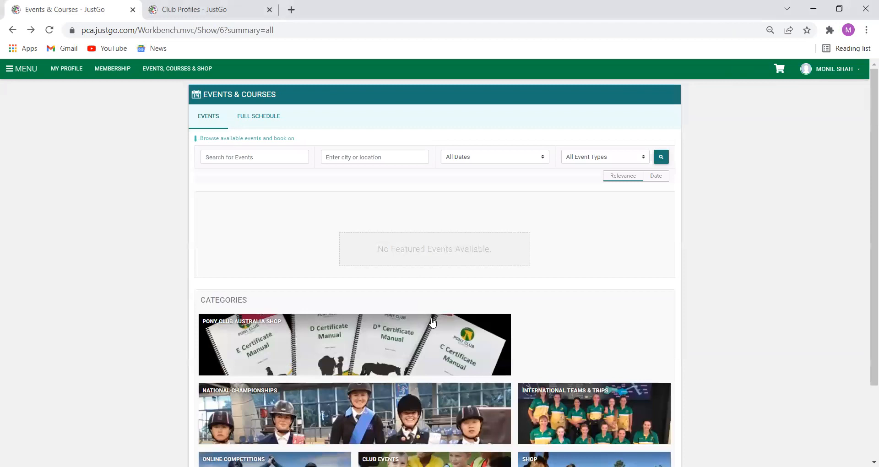
pyautogui.scroll(-2, 432, 323)
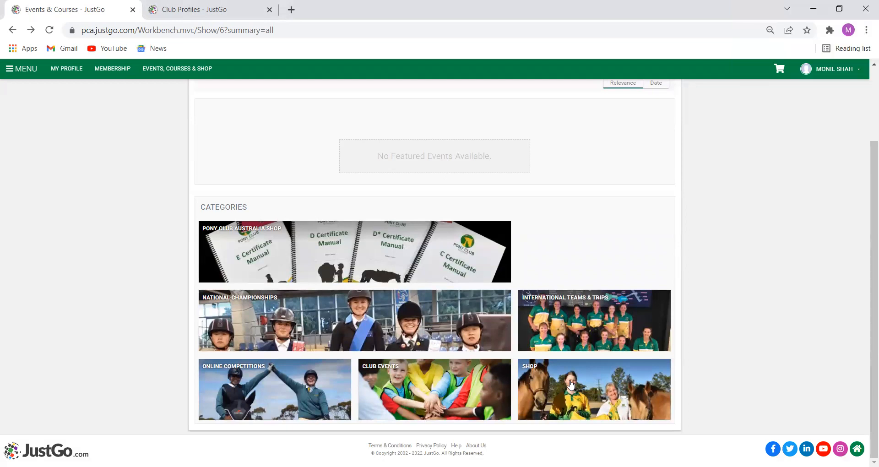
pyautogui.scroll(2, 570, 384)
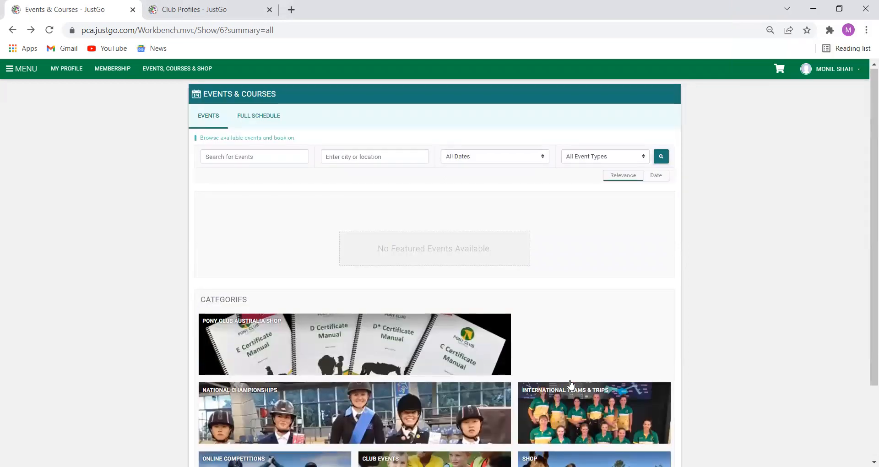
pyautogui.click(259, 156)
pyautogui.scroll(-2, 331, 272)
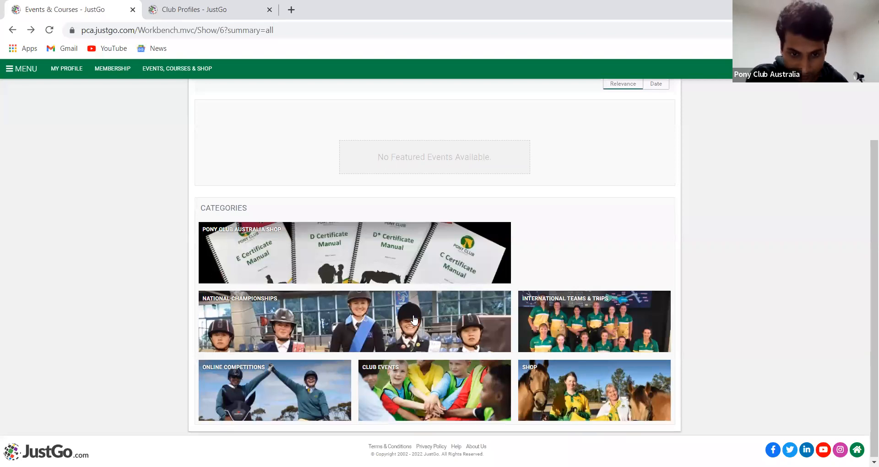
pyautogui.click(604, 401)
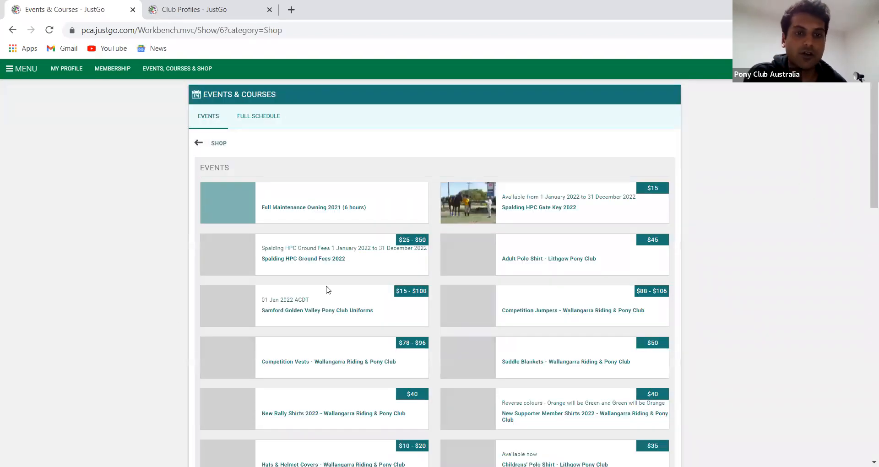
pyautogui.scroll(-5, 328, 289)
pyautogui.scroll(5, 328, 289)
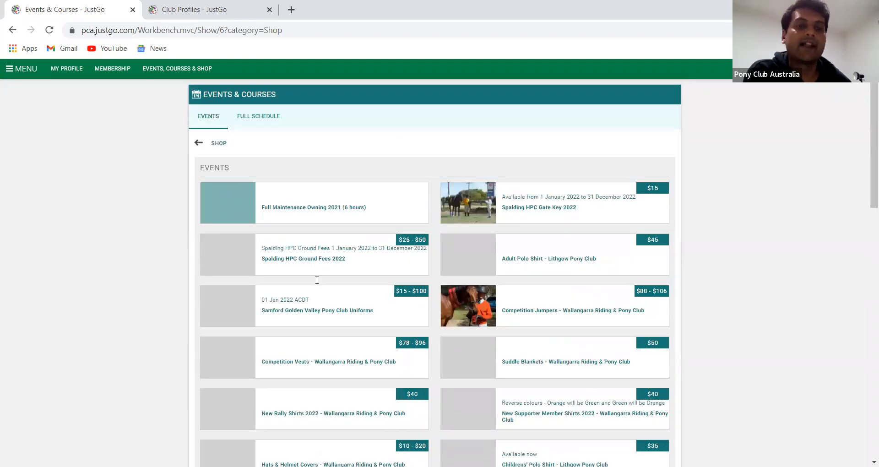
# Go back to the events overview, search for "Noomanah" across all dates, and leave the search results
pyautogui.click(198, 144)
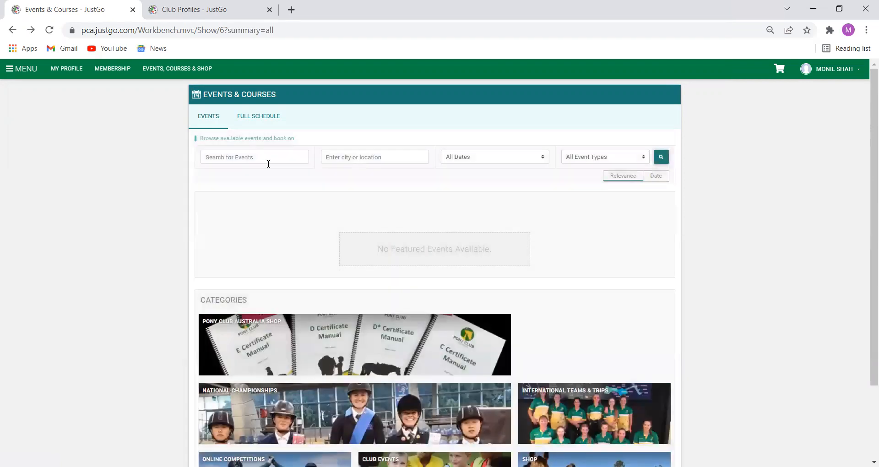
pyautogui.click(267, 158)
pyautogui.write('Nooma')
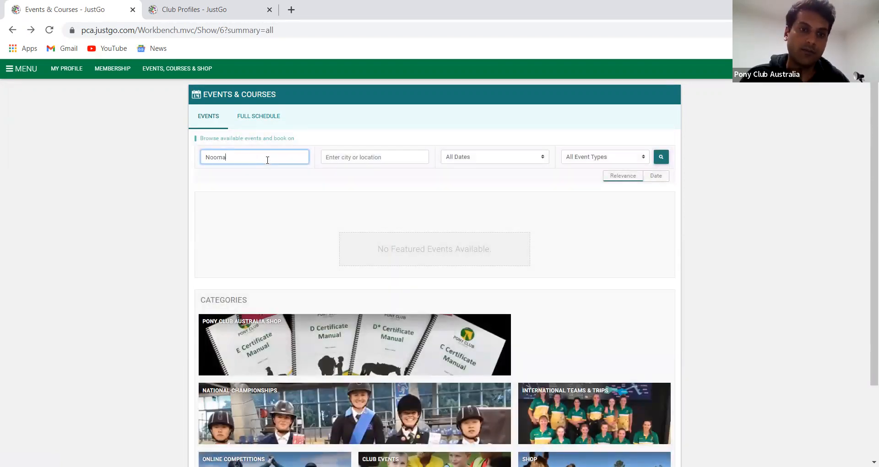
pyautogui.write('hah')
pyautogui.press('Return')
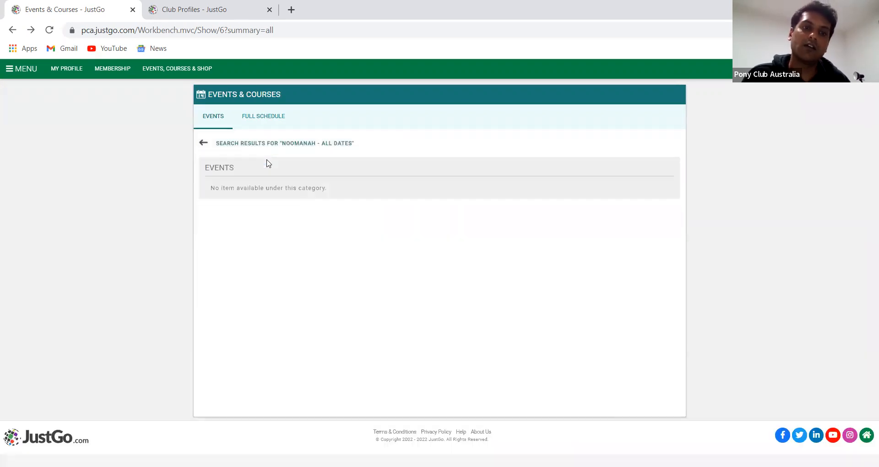
pyautogui.click(205, 144)
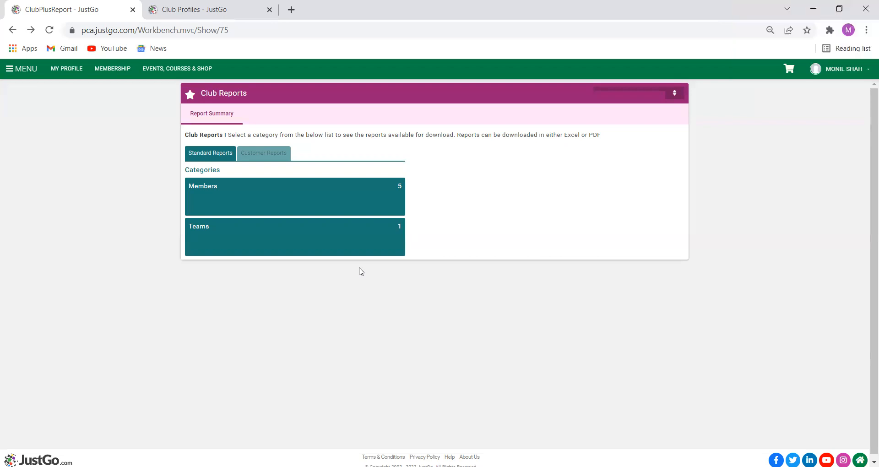
# Open the club's Event Management and switch to Noonamah Horse and Pony Club by searching the clubs for "Noo"
pyautogui.click(24, 75)
pyautogui.click(96, 322)
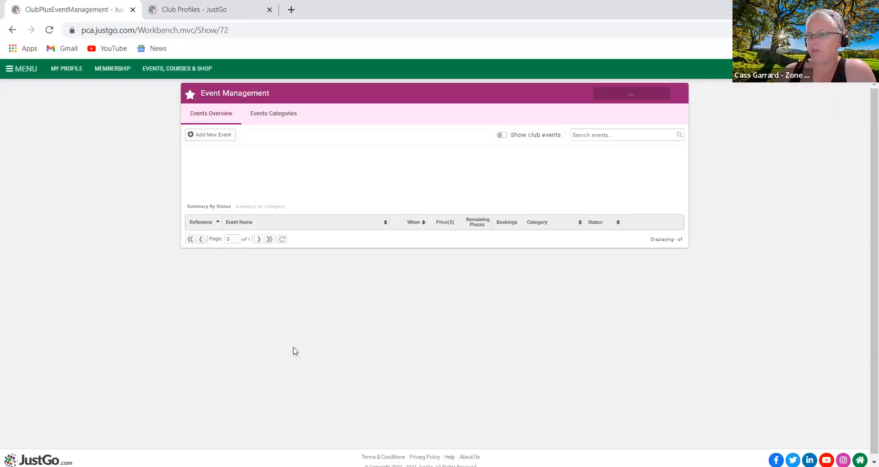
pyautogui.click(674, 95)
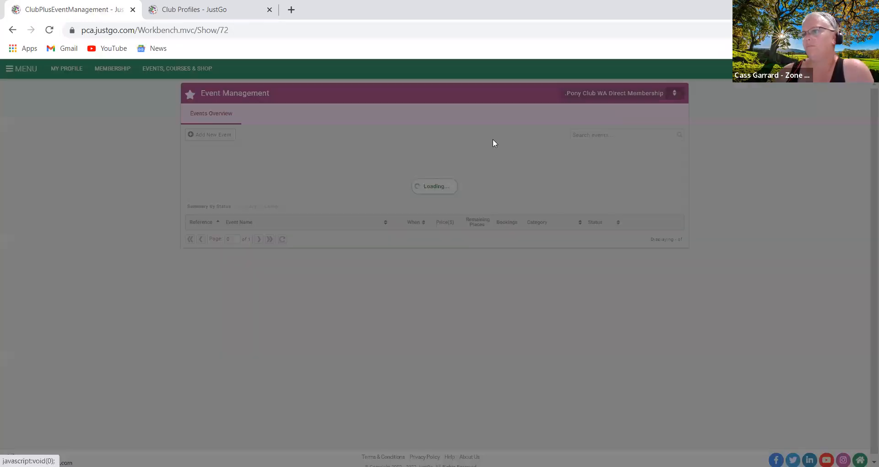
pyautogui.click(344, 134)
pyautogui.write('Noo')
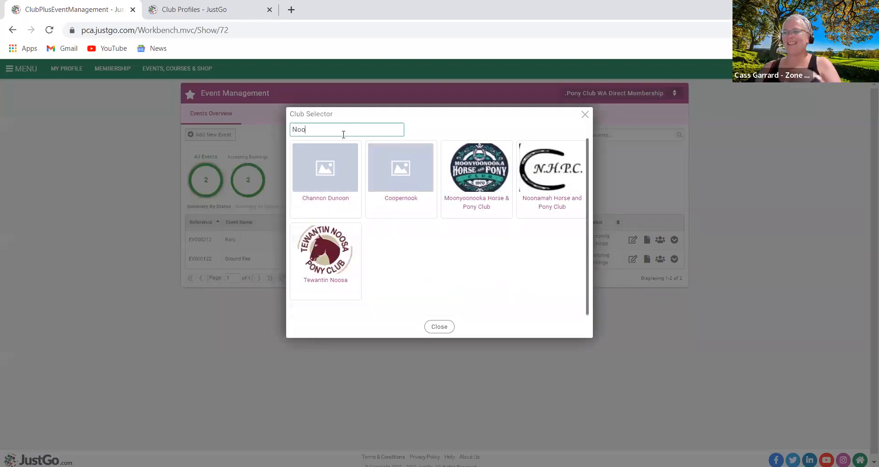
pyautogui.click(538, 186)
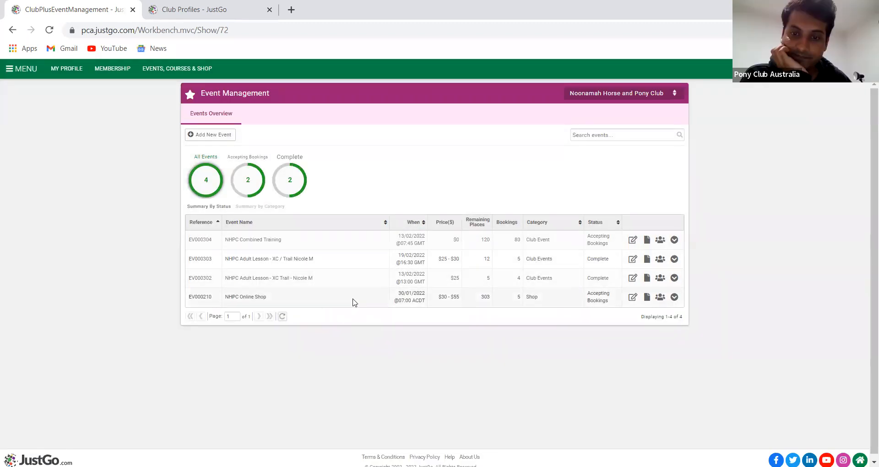
# Open the NHPC Online Shop event for editing and review the advanced settings of its SunSmart Rally Shirt ticket
pyautogui.click(633, 298)
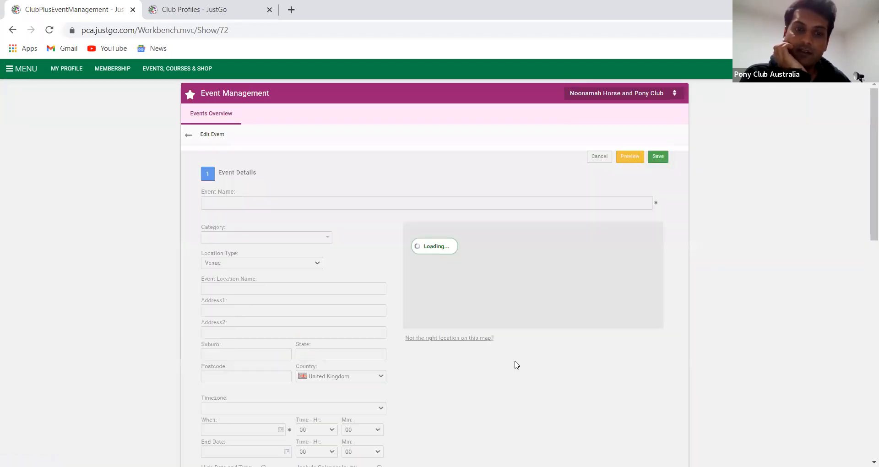
pyautogui.scroll(-15, 341, 303)
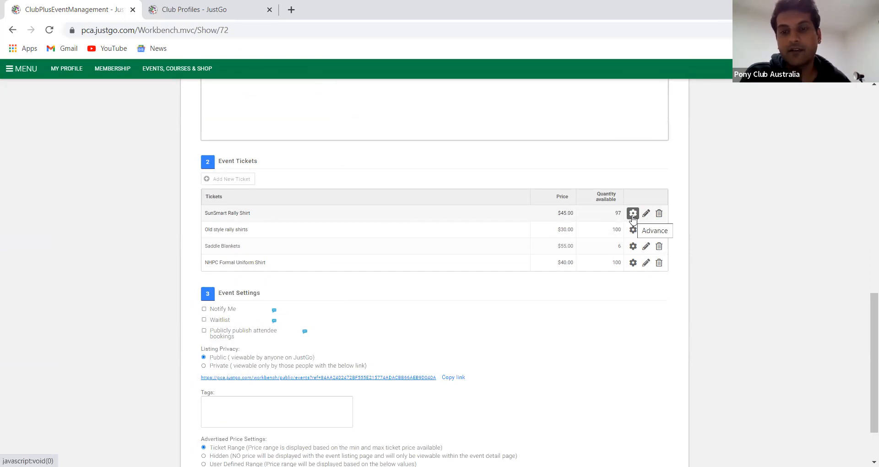
pyautogui.click(633, 214)
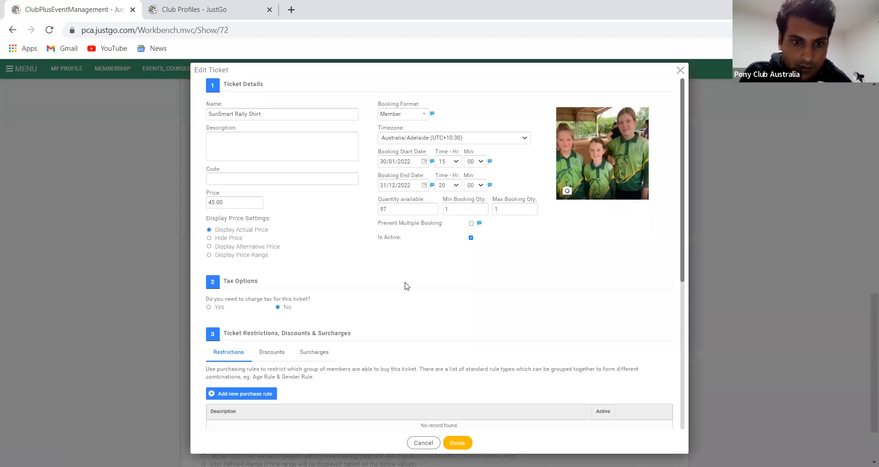
pyautogui.scroll(-4, 405, 286)
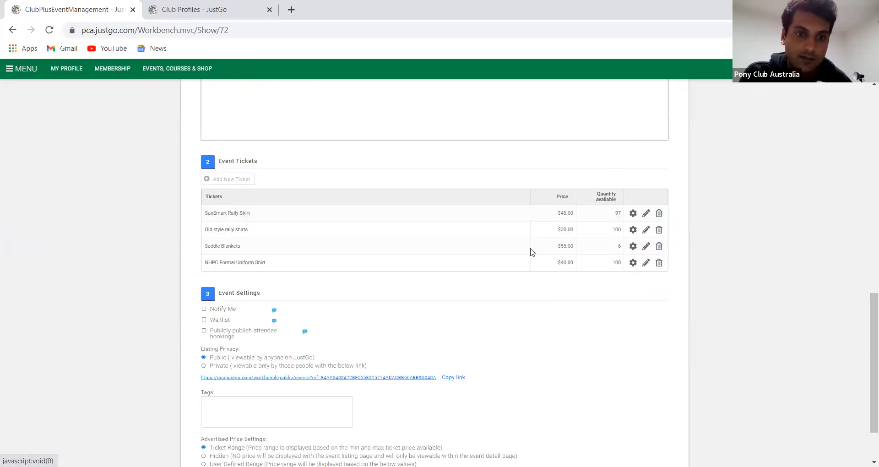
pyautogui.click(680, 70)
# Copy the event name "NHPC Online Shop" and leave the event editor without saving
pyautogui.scroll(10, 526, 336)
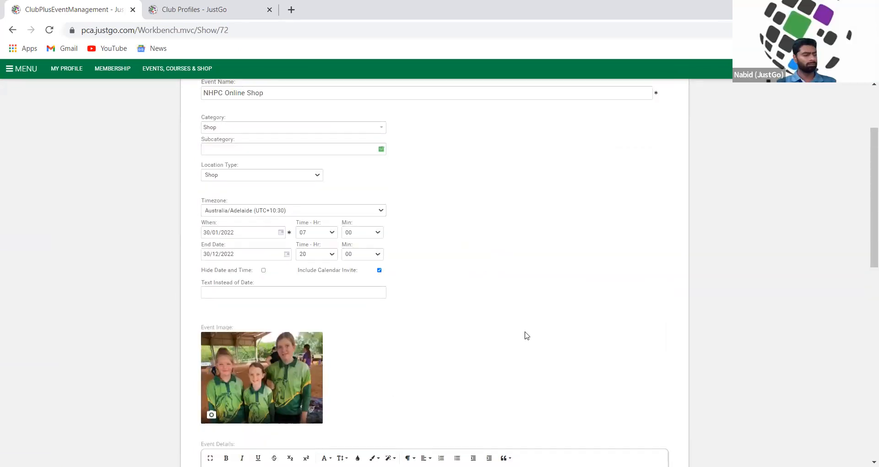
pyautogui.scroll(3, 526, 336)
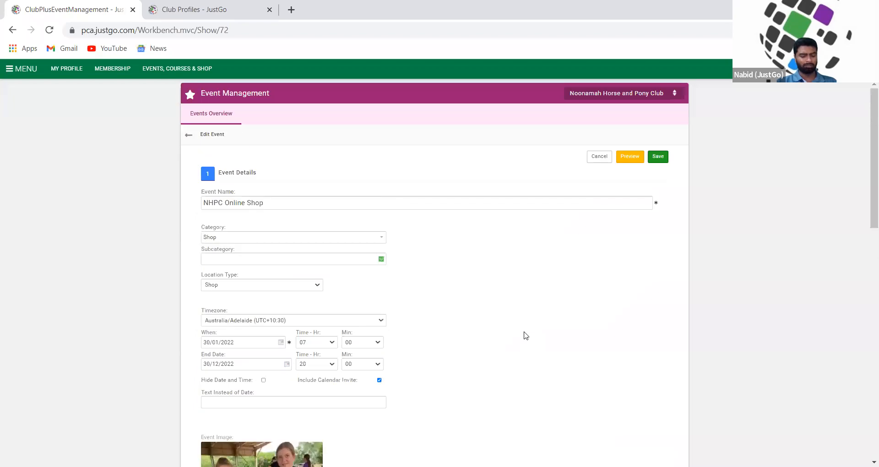
pyautogui.click(267, 199)
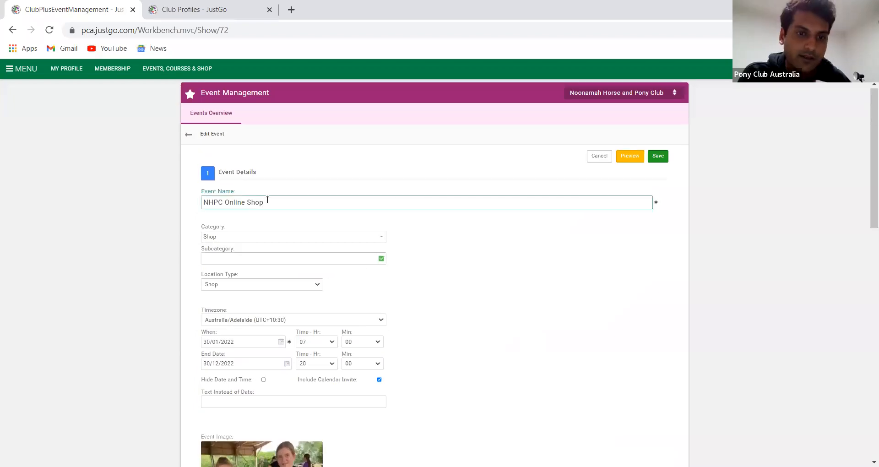
pyautogui.moveTo(268, 199); pyautogui.dragTo(145, 202)
pyautogui.hotkey('ctrl', 'c')
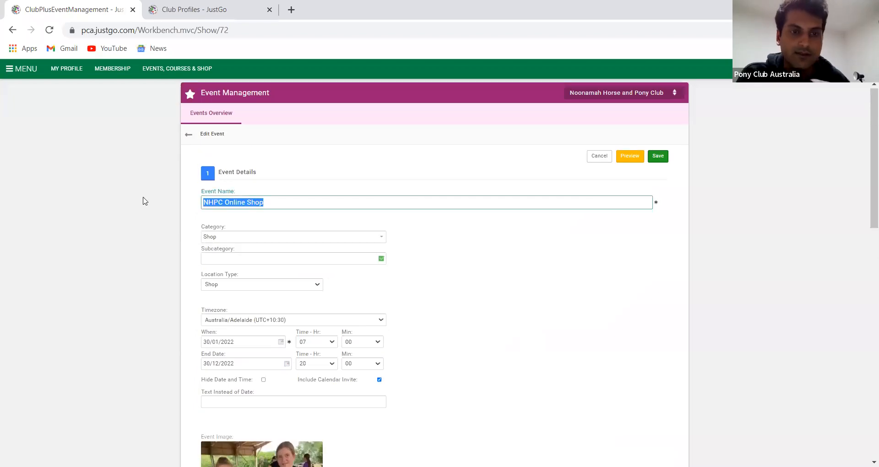
pyautogui.click(600, 161)
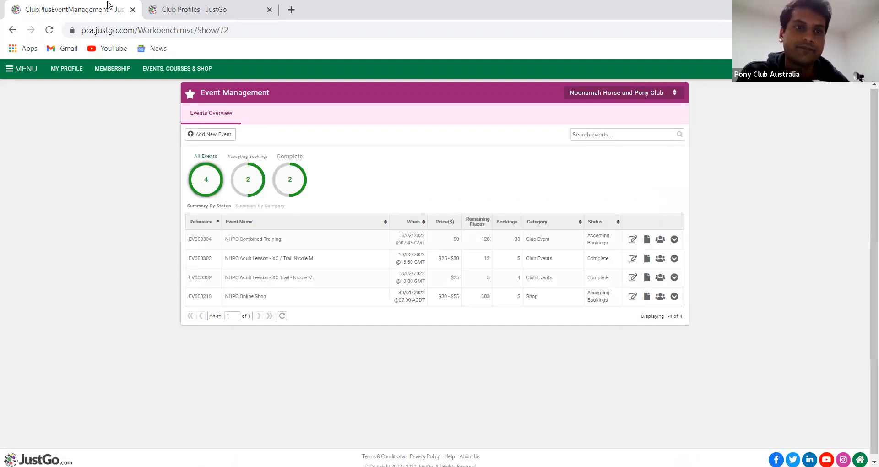
# Search Events & Courses for the copied name "NHPC Online Shop" across all dates
pyautogui.click(203, 69)
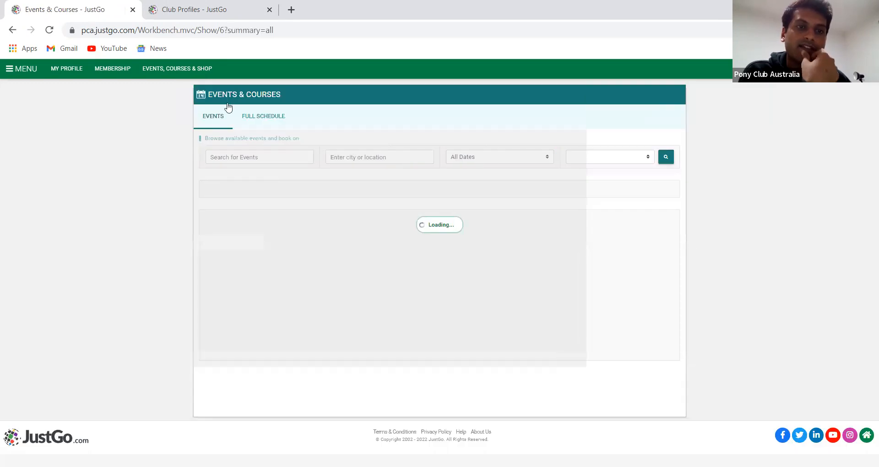
pyautogui.click(261, 158)
pyautogui.hotkey('ctrl', 'v')
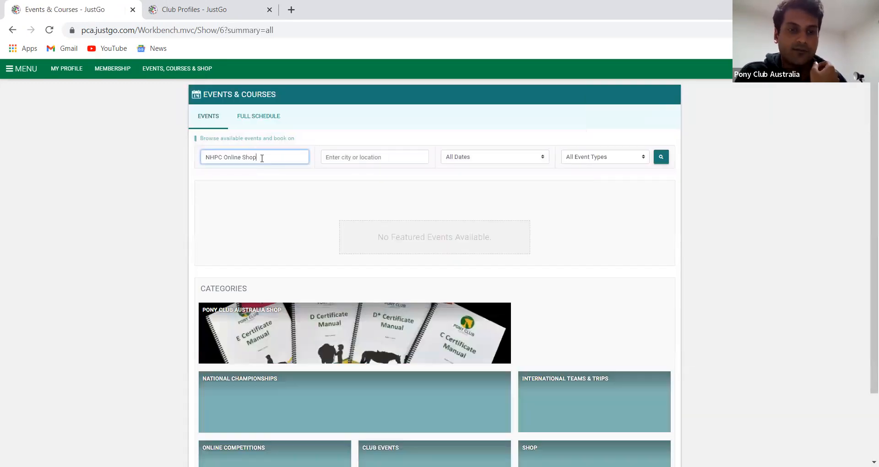
pyautogui.press('Return')
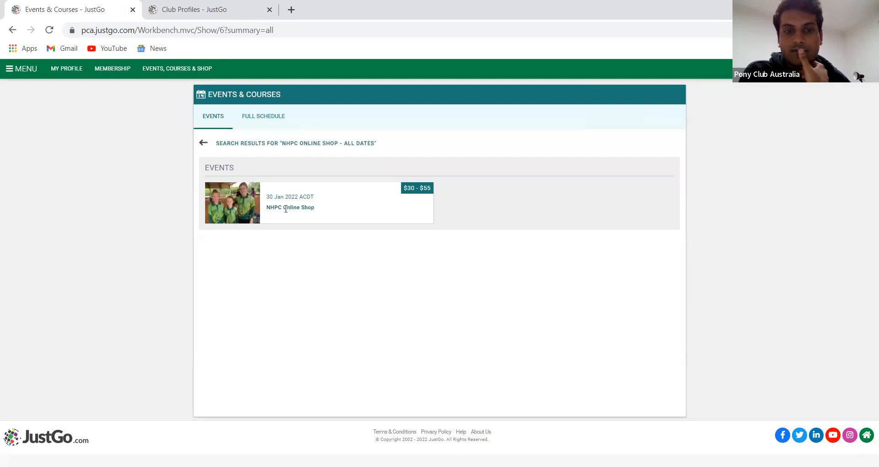
# Book one SunSmart Rally Shirt from the NHPC Online Shop as an individual and proceed to the cart
pyautogui.click(255, 213)
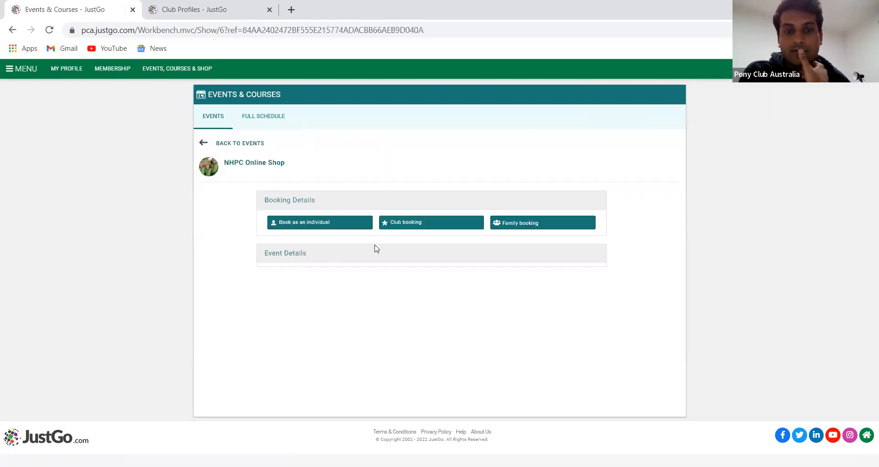
pyautogui.click(324, 223)
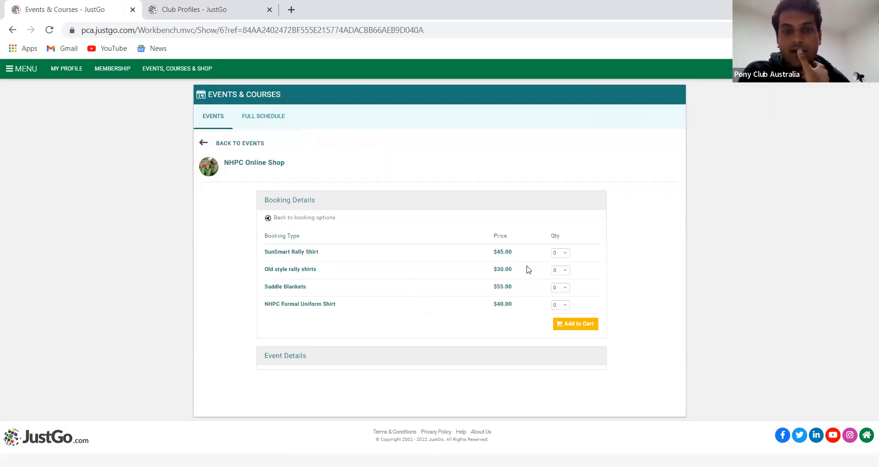
pyautogui.click(564, 254)
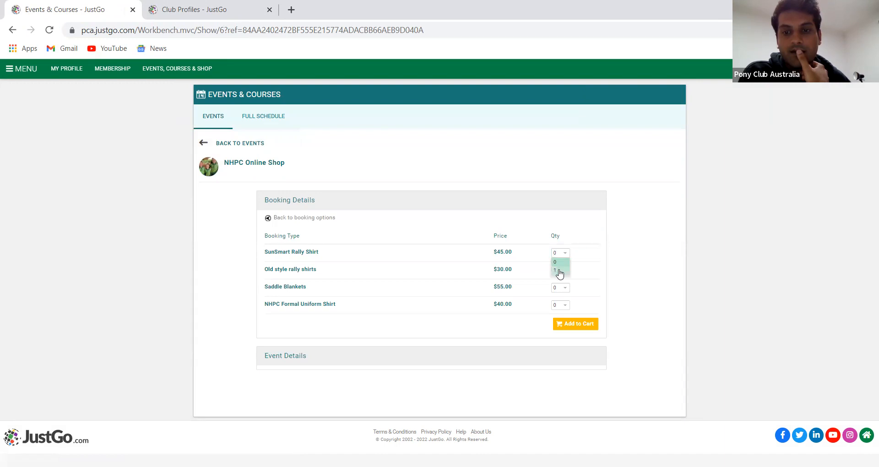
pyautogui.click(559, 271)
pyautogui.click(578, 325)
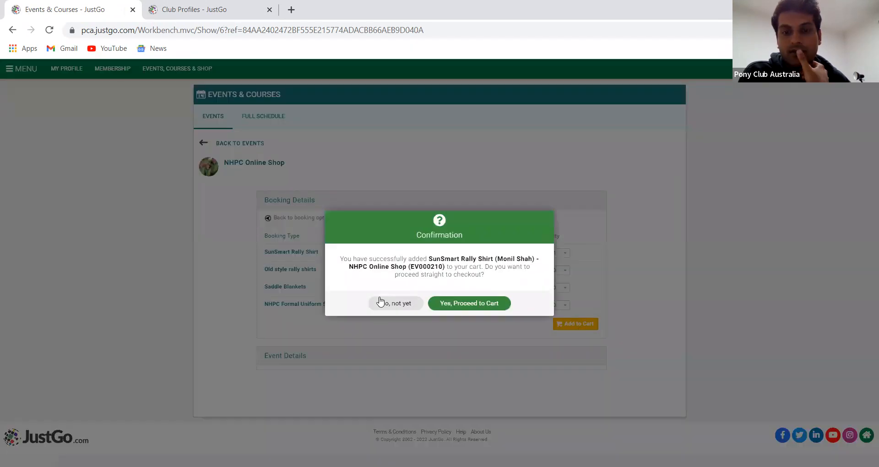
pyautogui.click(464, 308)
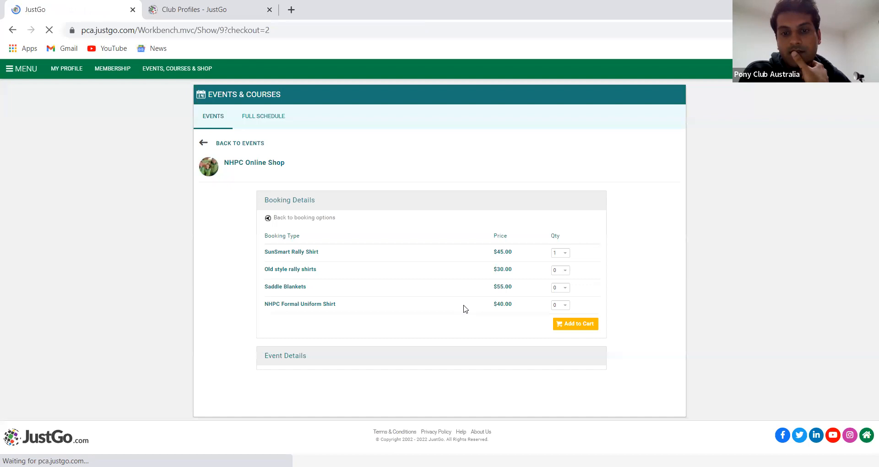
# Review the order in the cart and remove the SunSmart Rally Shirt from it
pyautogui.scroll(-4, 448, 302)
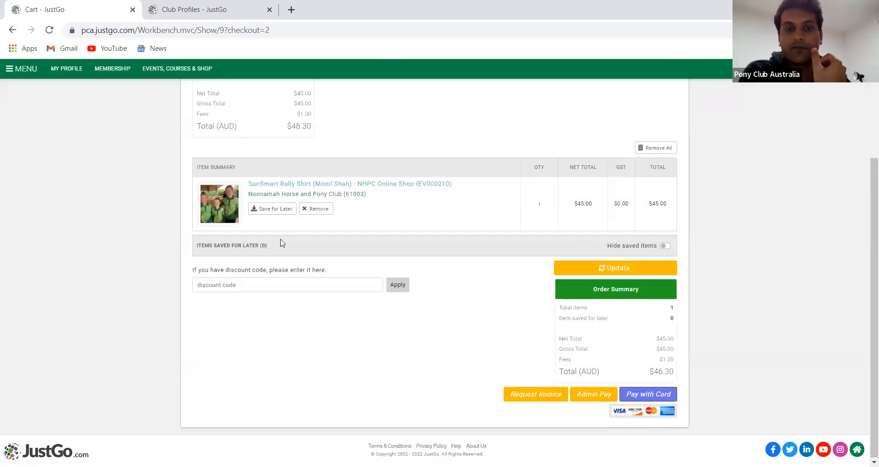
pyautogui.click(317, 212)
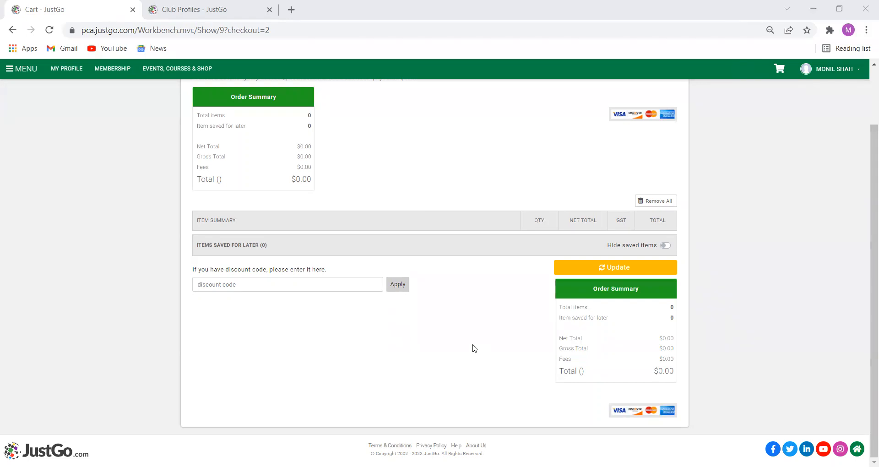
pyautogui.scroll(2, 331, 267)
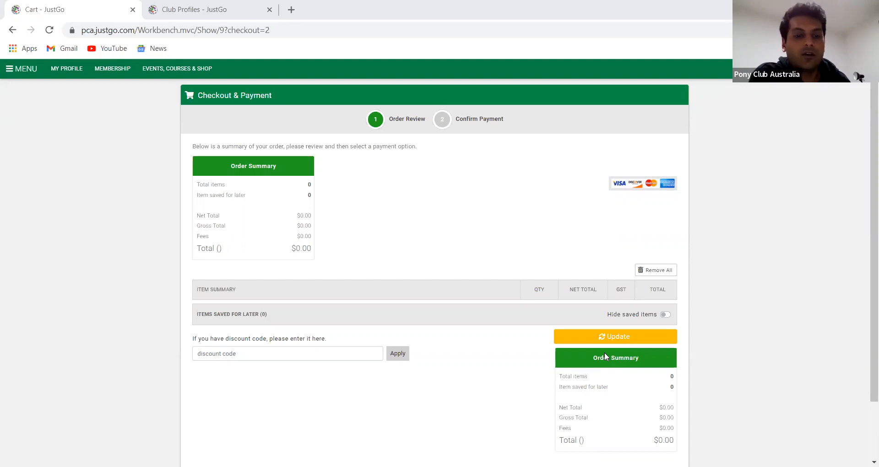
# Switch to the Club Profiles page and bring up the Administration Area modules
pyautogui.click(291, 10)
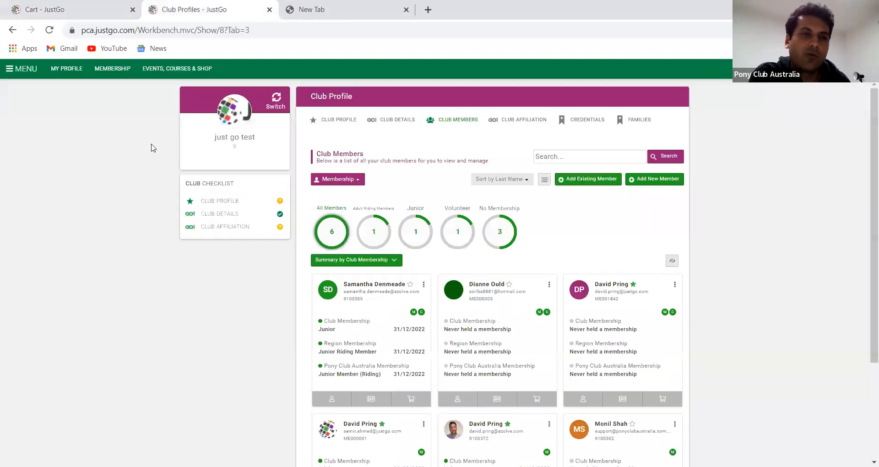
pyautogui.click(182, 6)
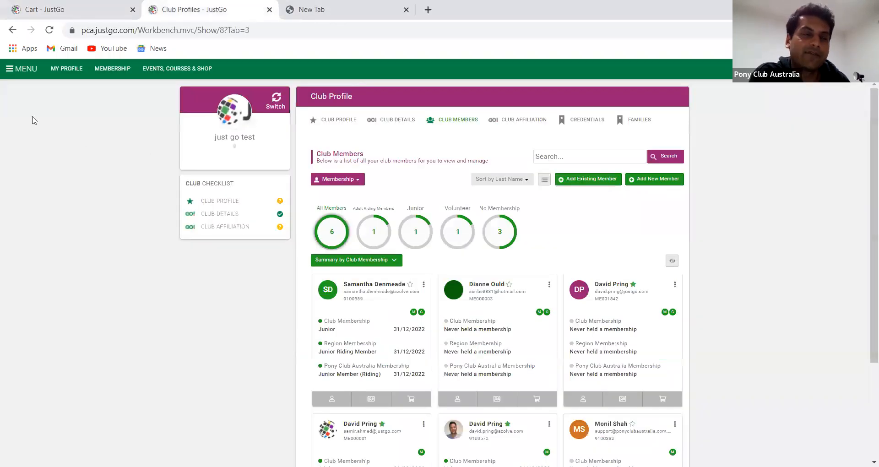
pyautogui.click(20, 69)
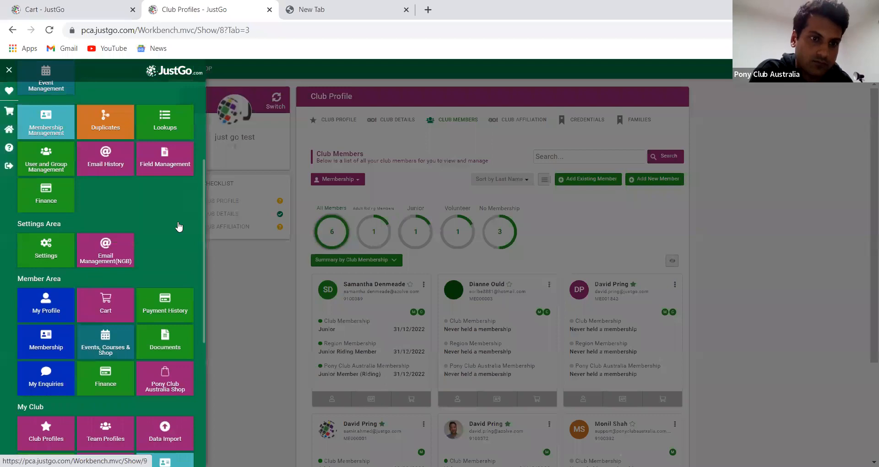
pyautogui.scroll(1, 109, 251)
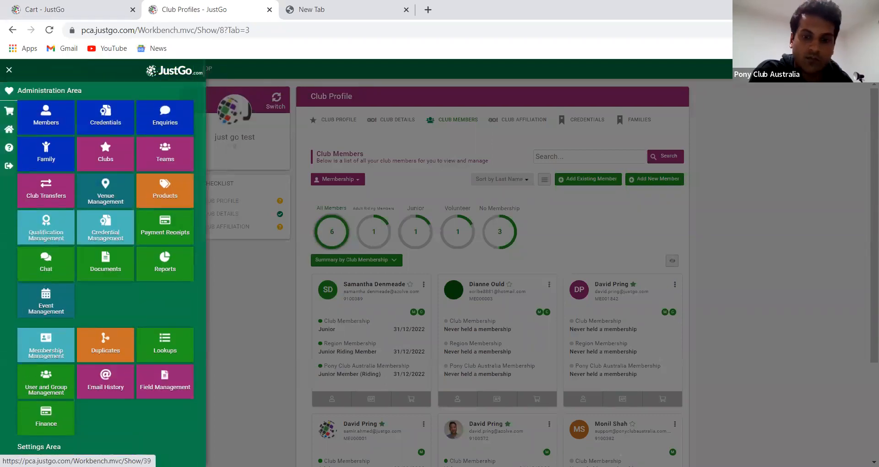
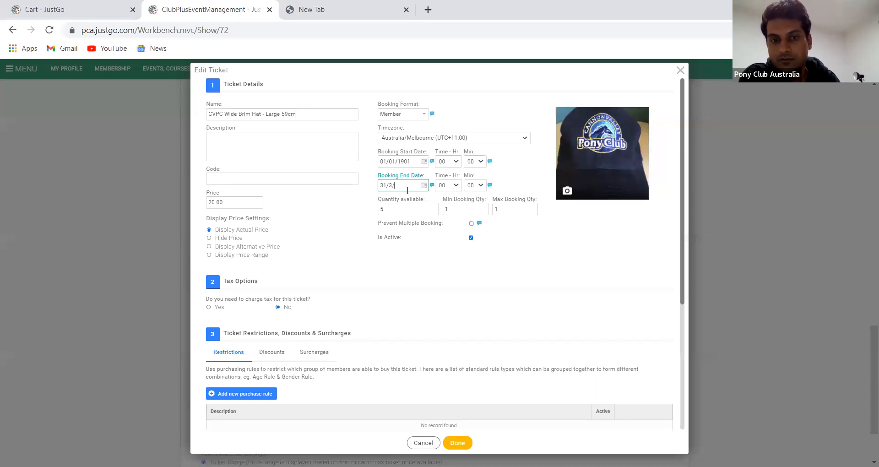
# Set the booking end date of the CVPC Wide Brim Hat - Large 59cm ticket to 31/12/2022 and save the event
pyautogui.press('BackSpace')
pyautogui.press('BackSpace')
pyautogui.write('12/2022')
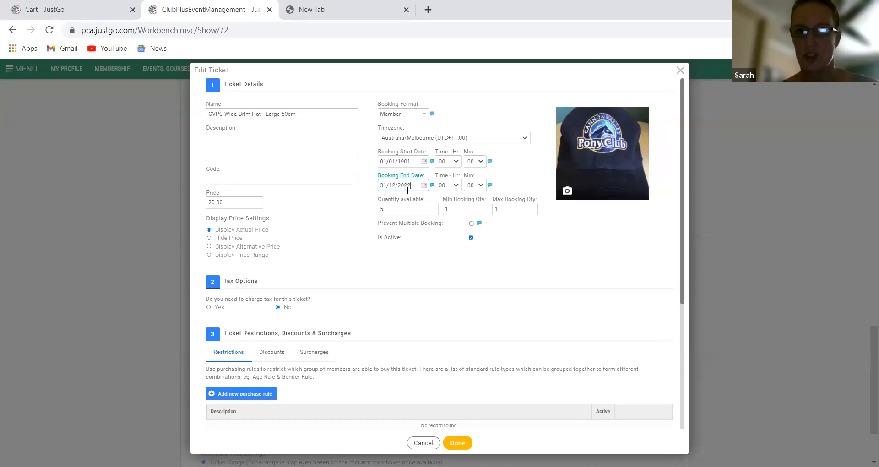
pyautogui.click(471, 287)
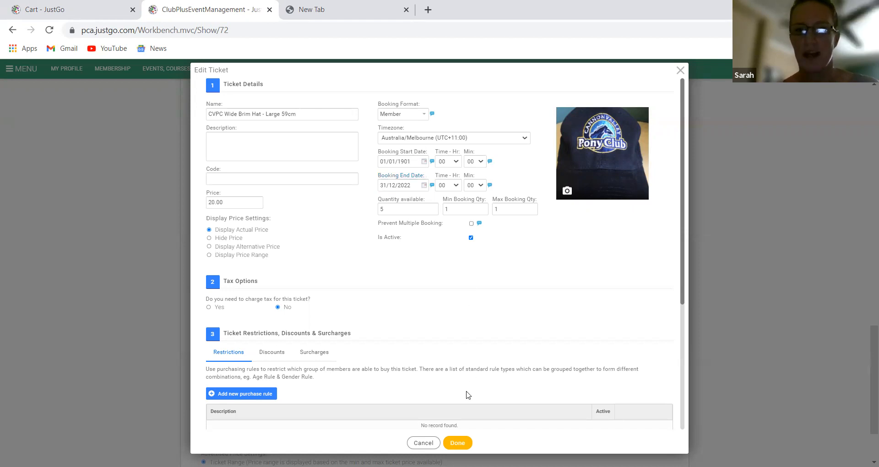
pyautogui.scroll(-3, 466, 395)
pyautogui.click(458, 442)
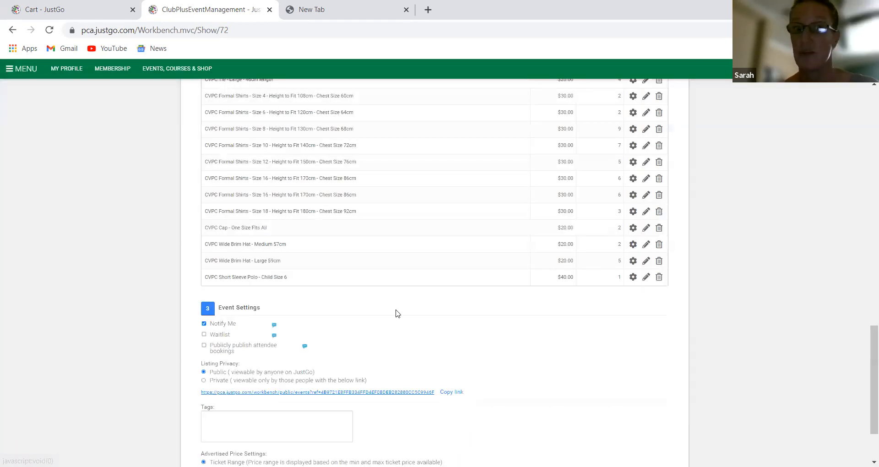
pyautogui.scroll(-2, 417, 311)
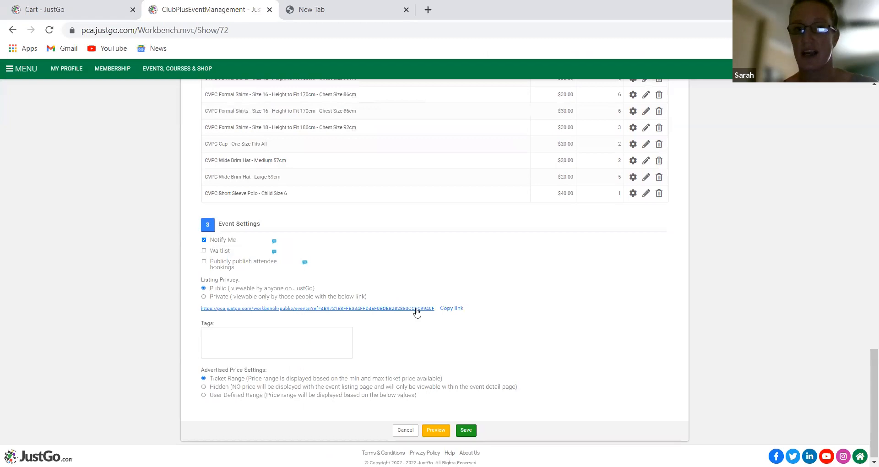
pyautogui.click(467, 430)
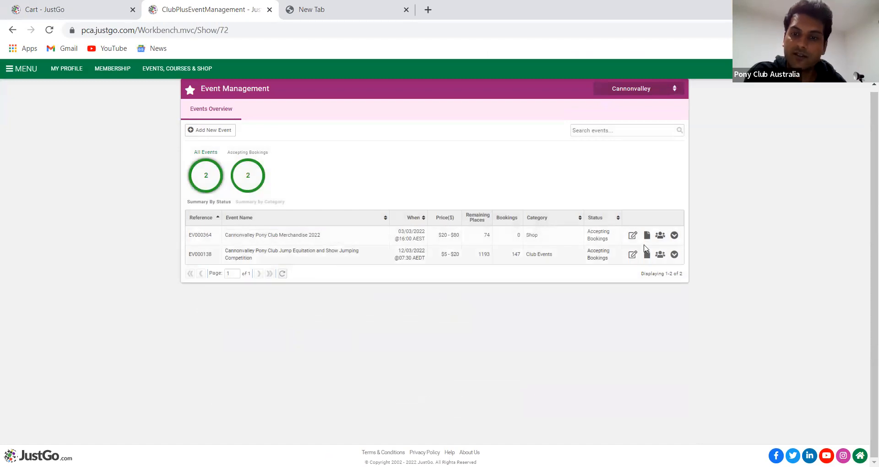
# Reopen the Cannonvalley Pony Club Merchandise 2022 event and check the details of the CVPC Short Sleeve Polo - Child Size 6 ticket
pyautogui.click(632, 236)
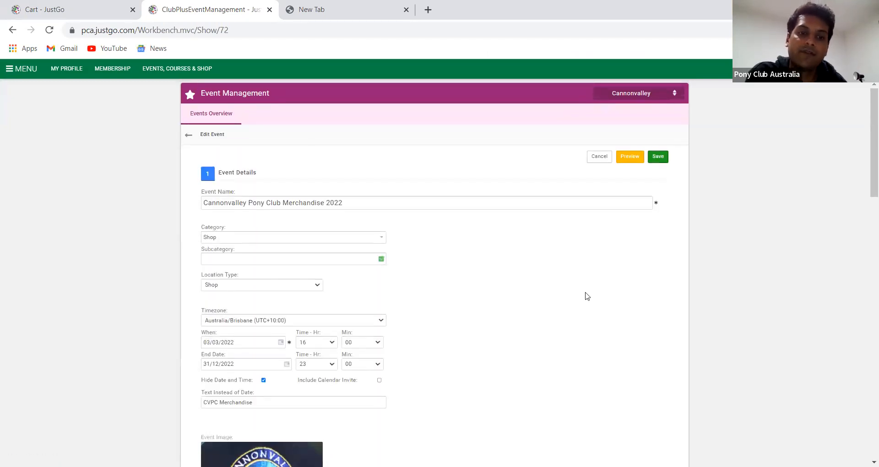
pyautogui.scroll(-10, 587, 296)
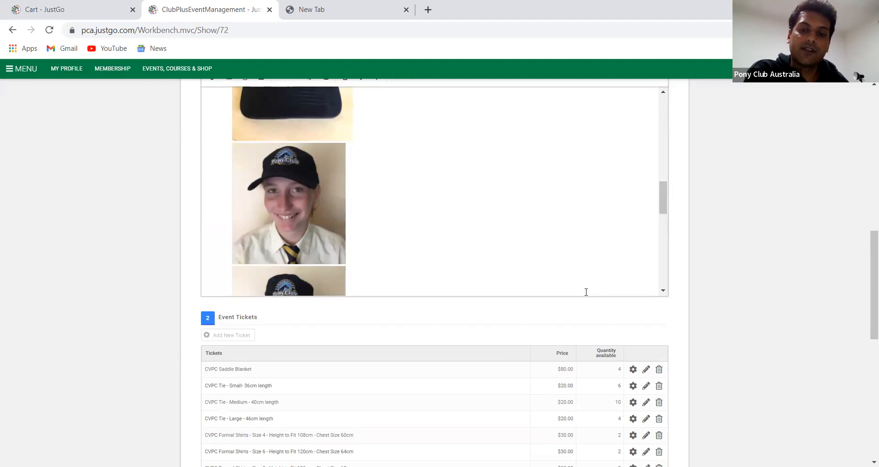
pyautogui.scroll(-3, 586, 291)
pyautogui.scroll(-3, 510, 355)
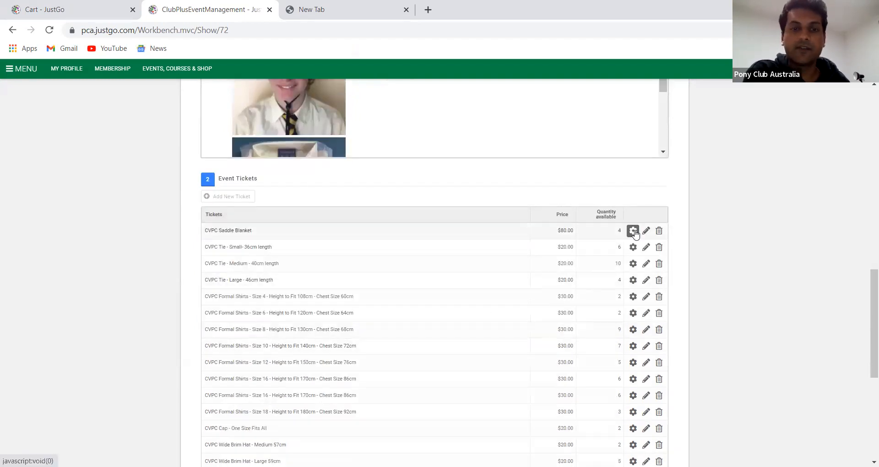
pyautogui.scroll(-6, 508, 224)
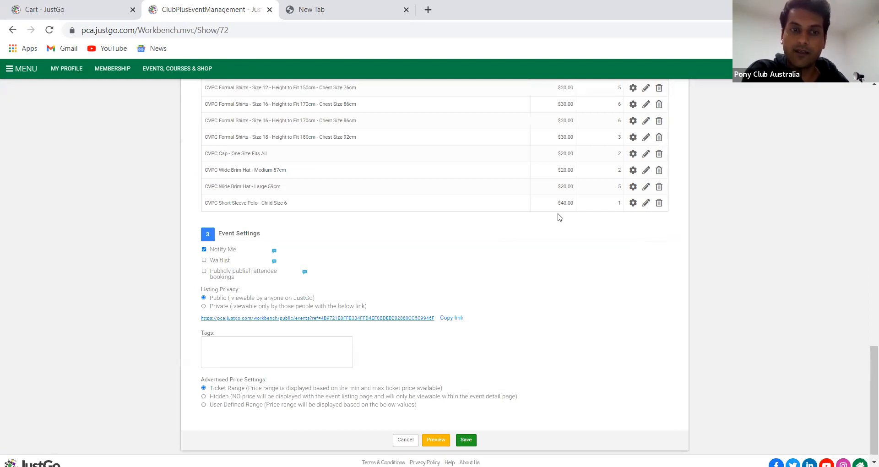
pyautogui.click(633, 202)
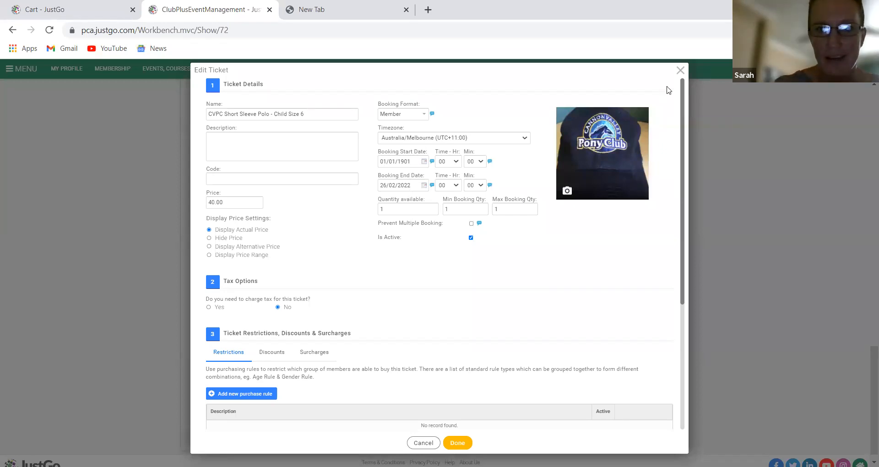
pyautogui.click(680, 70)
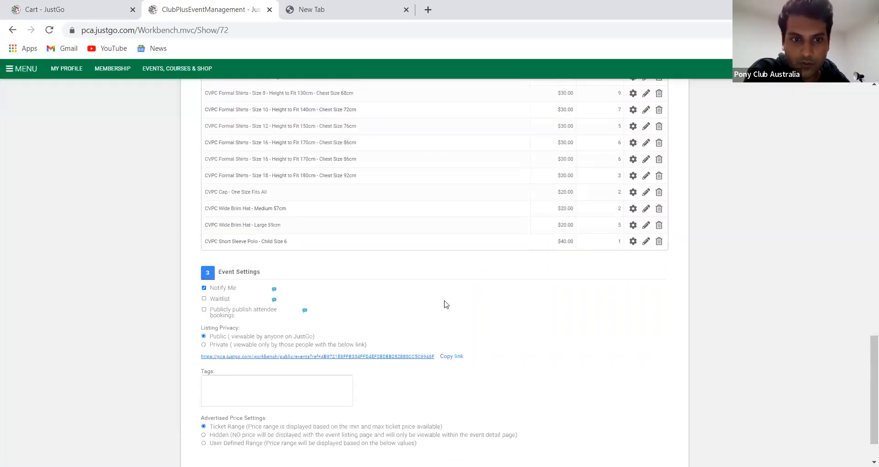
# Check the booking end date of the CVPC Wide Brim Hat - Large 59cm ticket and return to the events overview without saving
pyautogui.scroll(1, 461, 237)
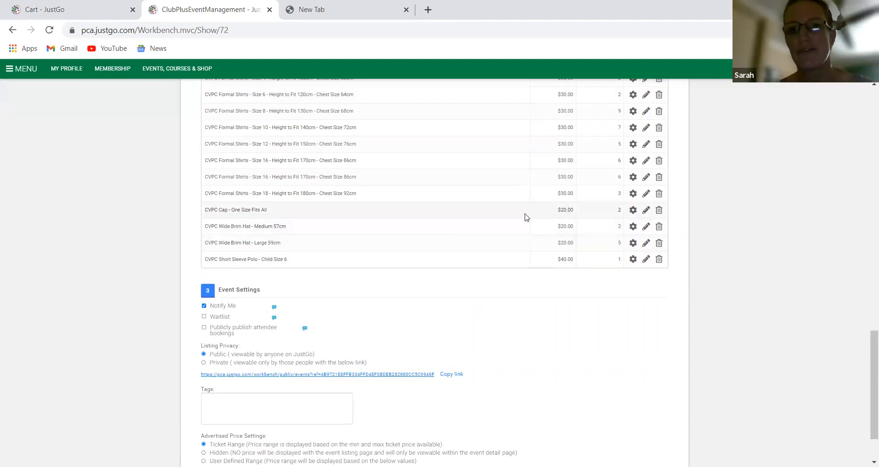
pyautogui.scroll(4, 535, 302)
pyautogui.scroll(1, 535, 302)
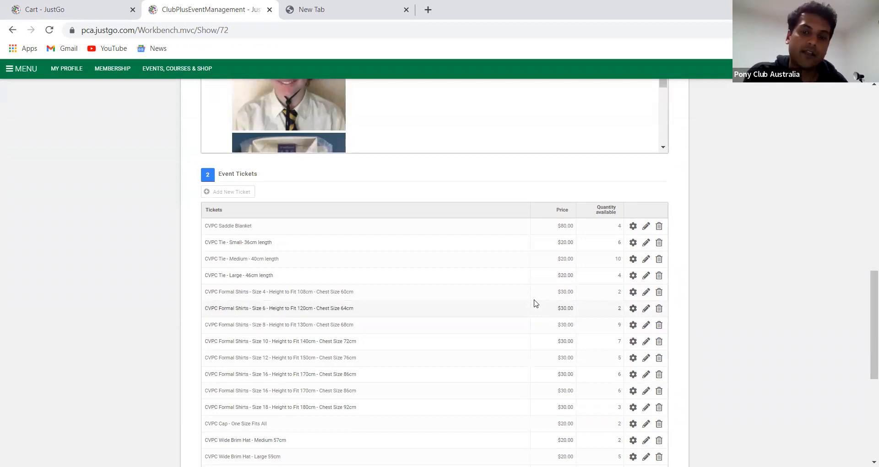
pyautogui.scroll(-4, 449, 299)
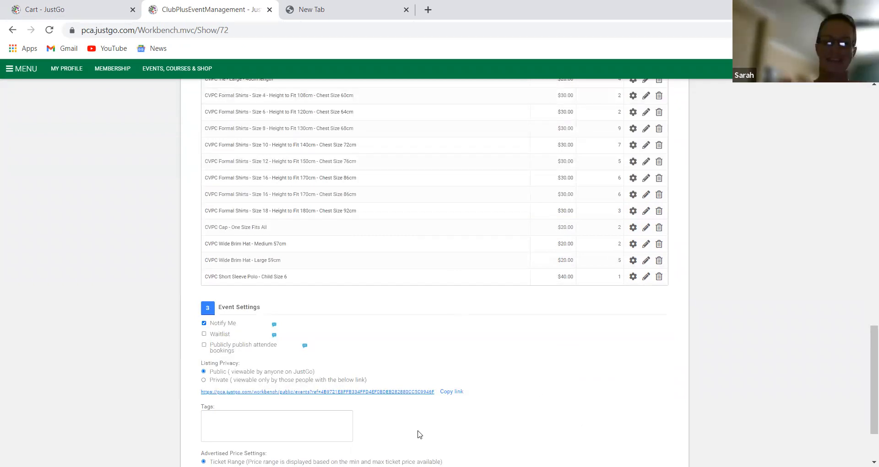
pyautogui.click(633, 260)
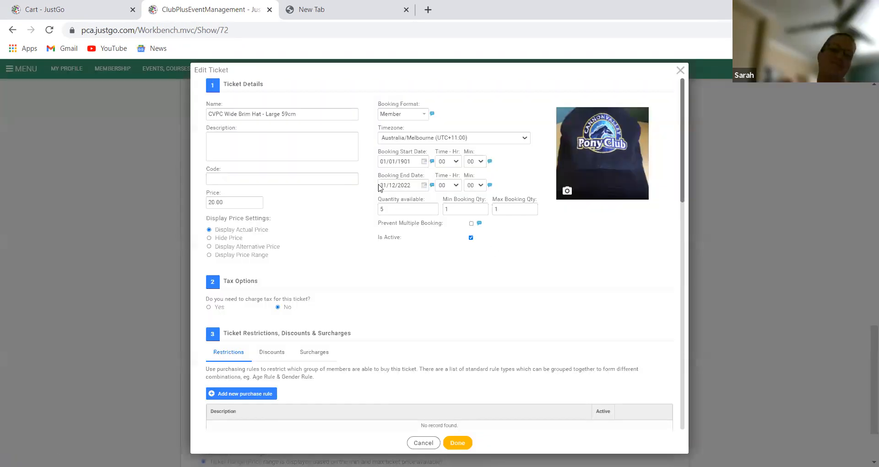
pyautogui.click(417, 184)
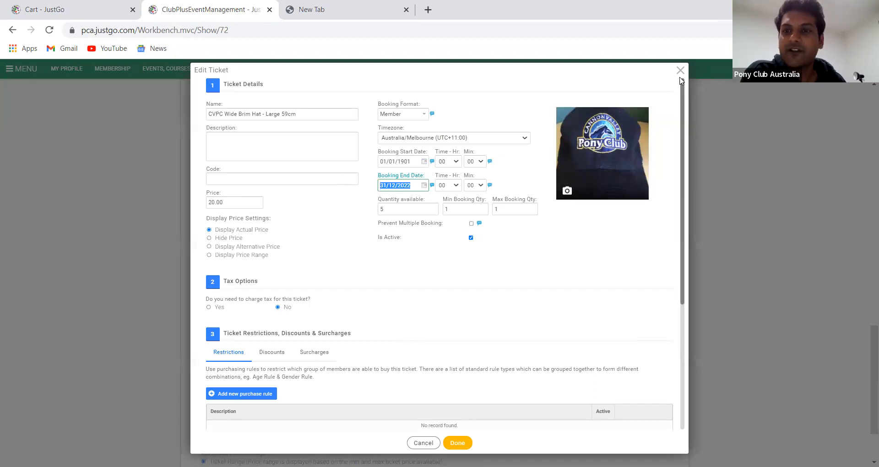
pyautogui.click(679, 72)
pyautogui.scroll(10, 518, 357)
pyautogui.scroll(5, 518, 358)
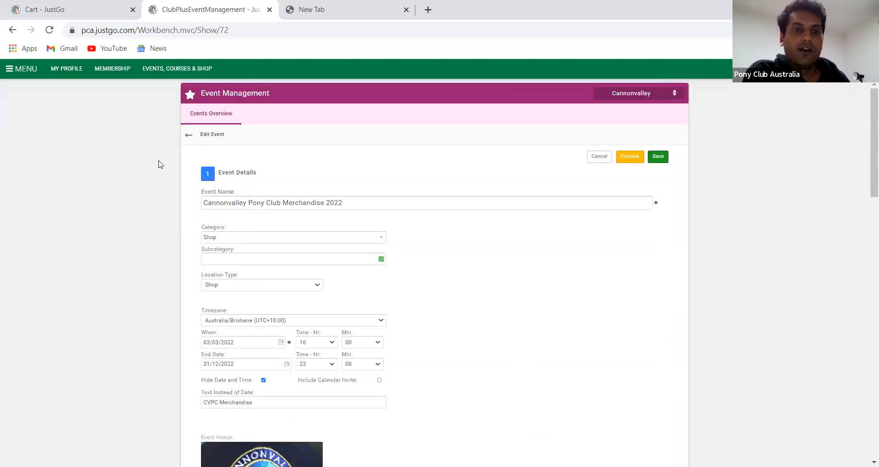
pyautogui.click(187, 136)
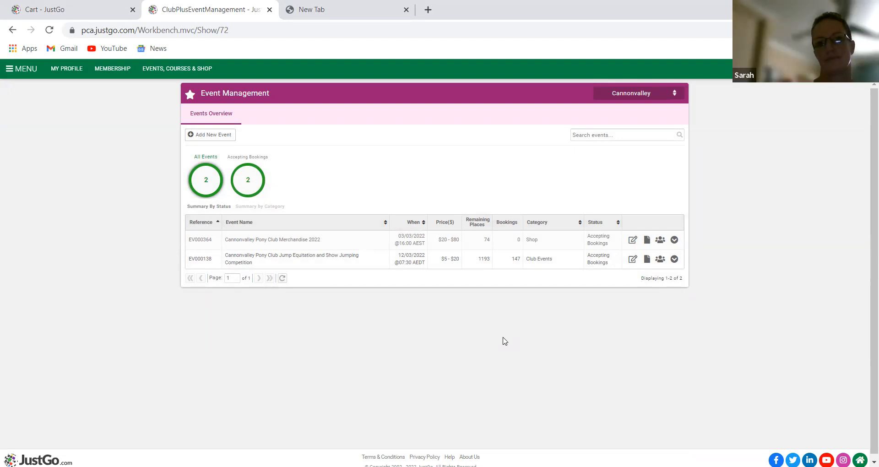
# Open the Cannonvalley Pony Club Merchandise 2022 event again and view the booking dates of the Child Size 6 polo ticket
pyautogui.click(632, 240)
pyautogui.scroll(-15, 583, 311)
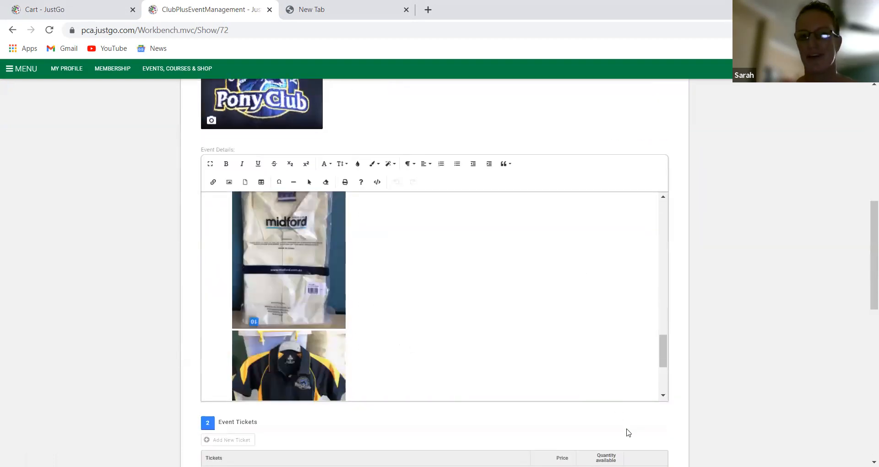
pyautogui.scroll(-10, 623, 424)
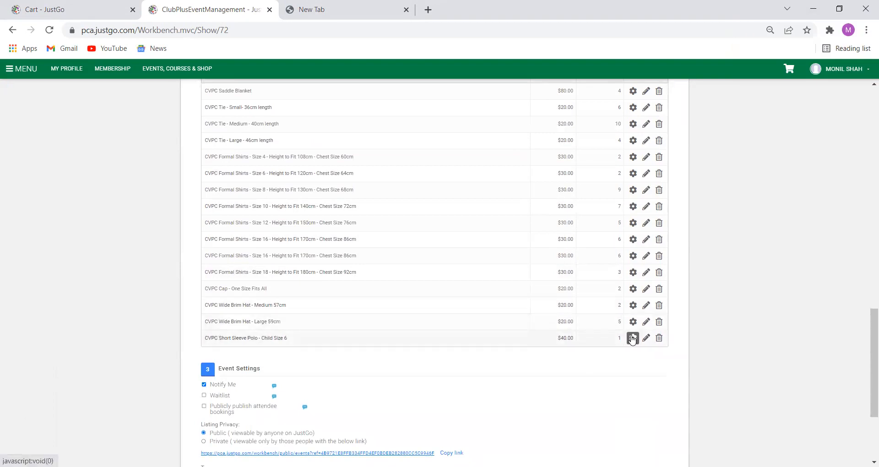
pyautogui.click(632, 338)
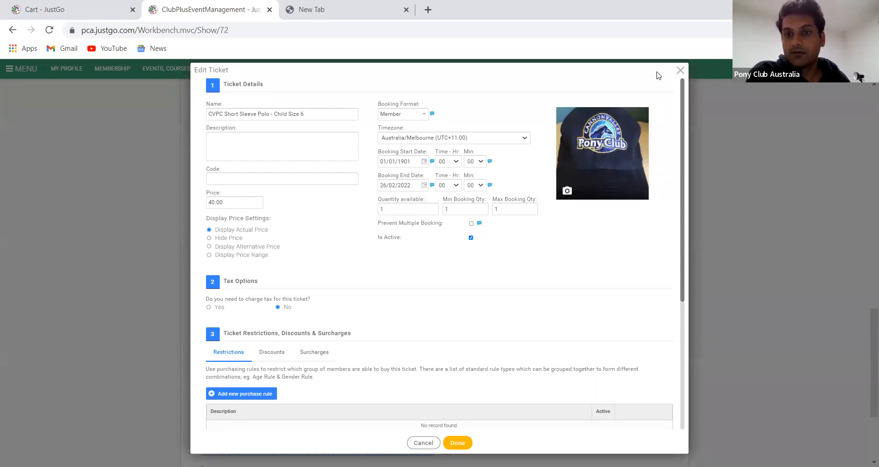
pyautogui.click(680, 71)
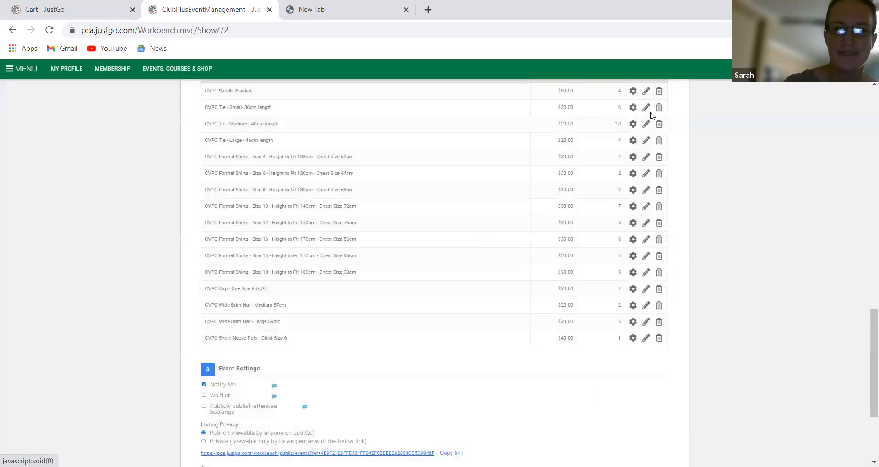
# Compare with the booking end date of the CVPC Wide Brim Hat - Large 59cm ticket and close its details unchanged
pyautogui.click(633, 322)
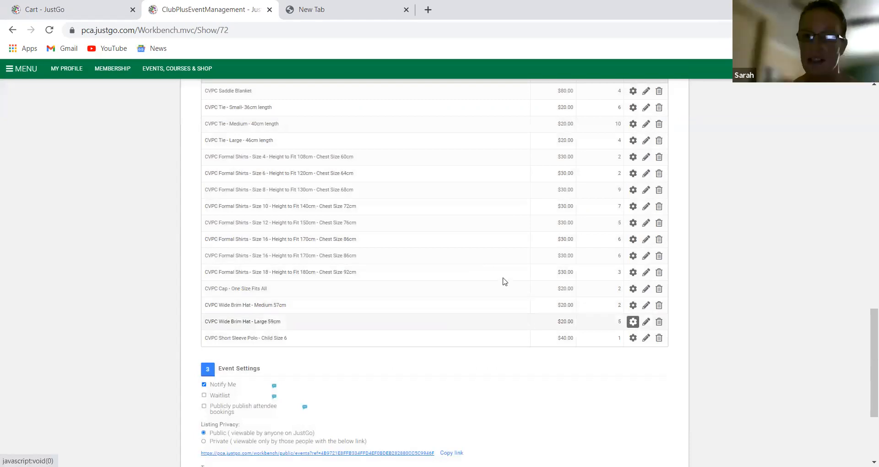
pyautogui.click(417, 184)
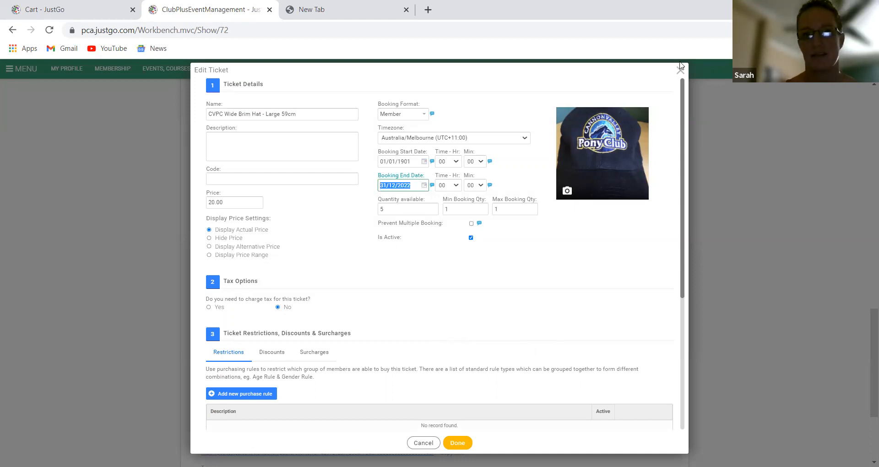
pyautogui.click(681, 70)
# Review the event's ticket list and save the Cannonvalley Pony Club Merchandise 2022 event
pyautogui.scroll(4, 386, 270)
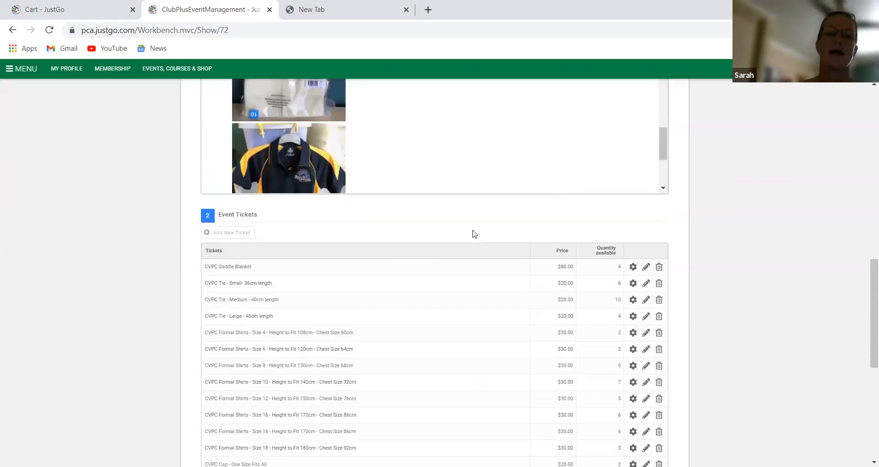
pyautogui.scroll(3, 474, 234)
pyautogui.scroll(-5, 474, 234)
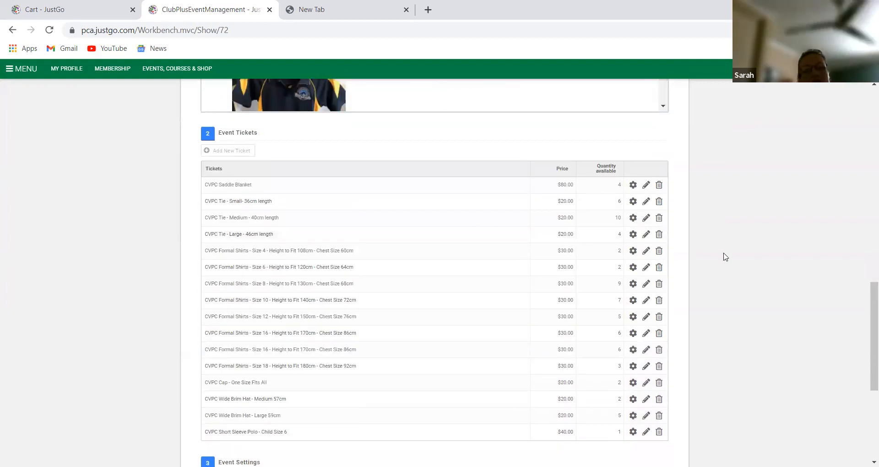
pyautogui.scroll(-5, 725, 257)
pyautogui.click(466, 429)
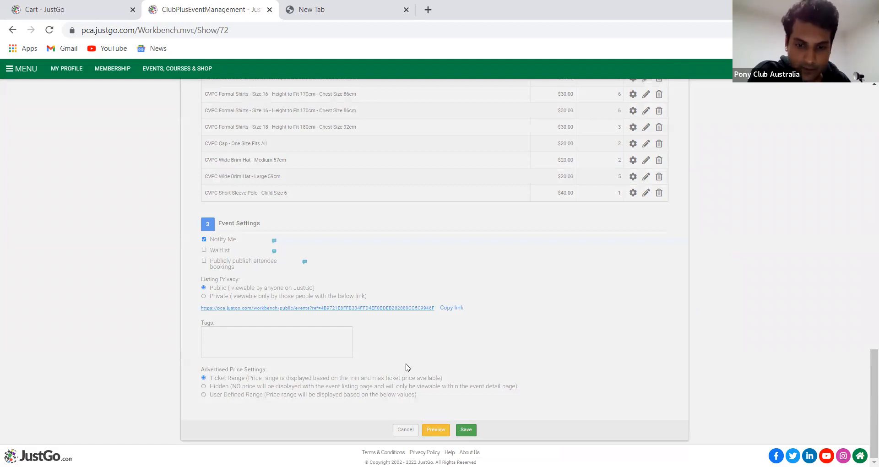